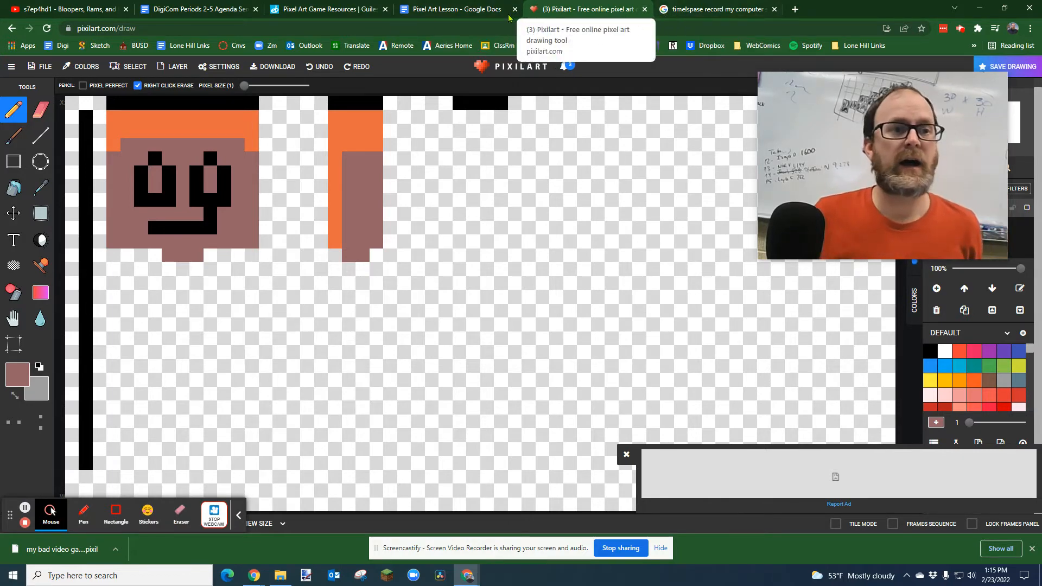
- Switch to the Pixel Art Game Resources page and examine the main game character template and its pixel dimensions
click(323, 17)
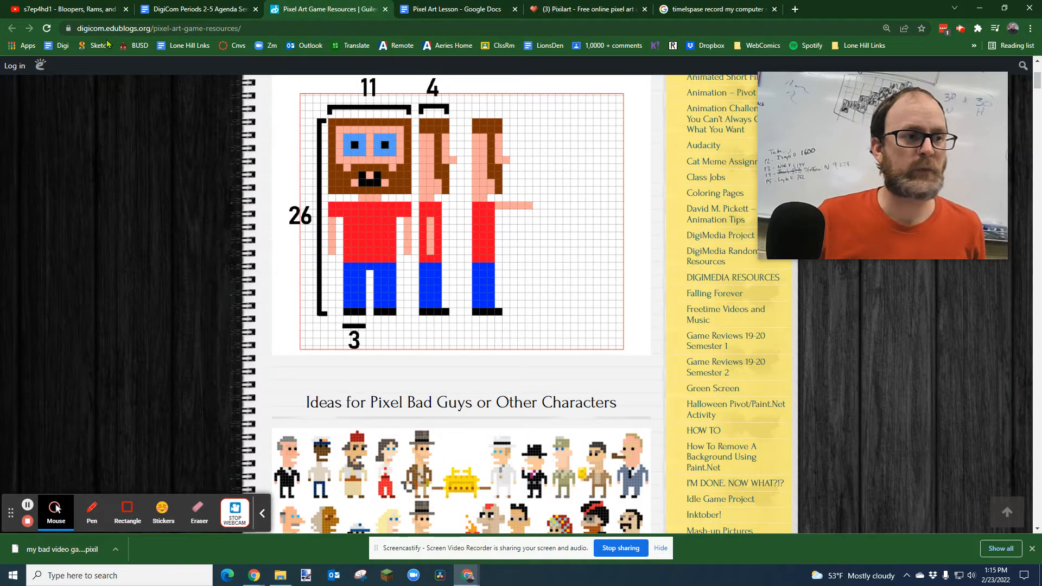
click(274, 32)
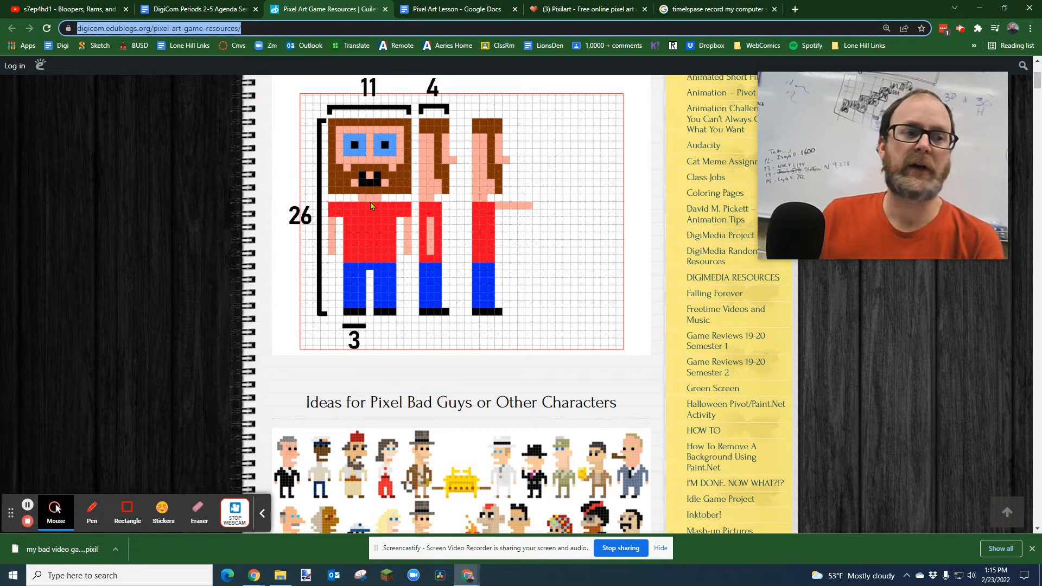
scroll(351, 194, up, 3)
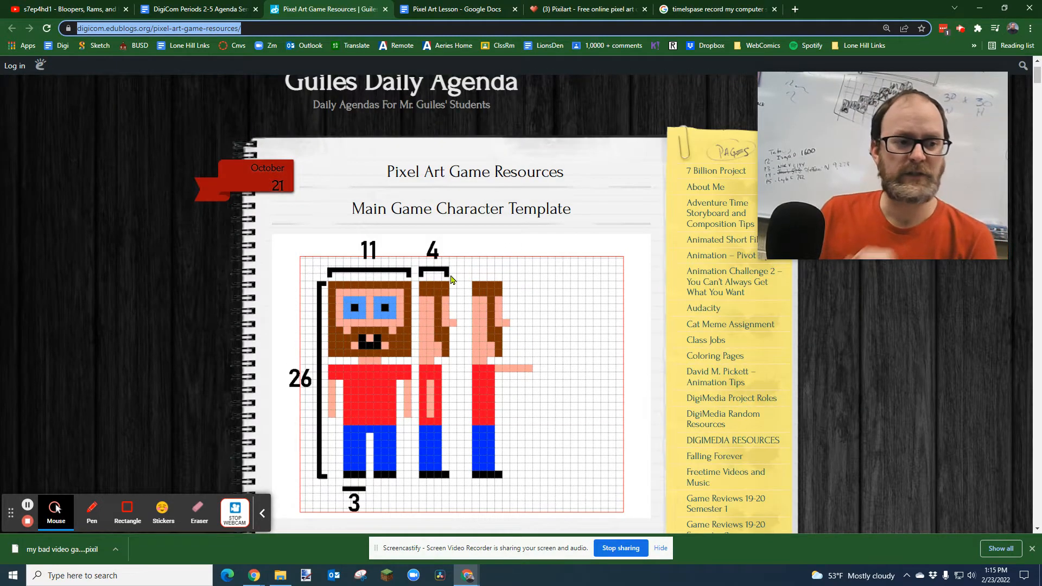
scroll(459, 276, down, 1)
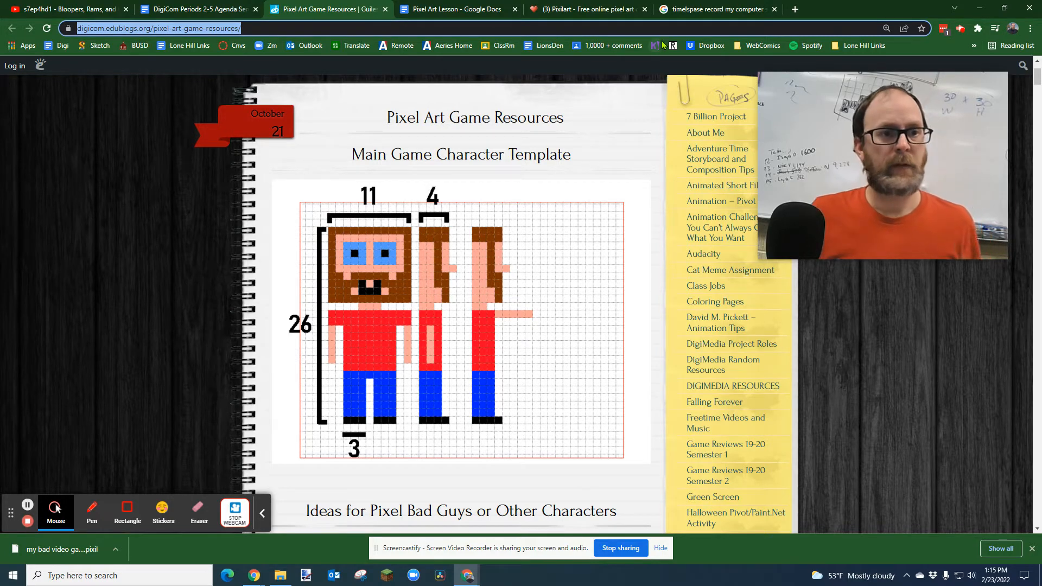
- Switch back to Pixilart, create a new blank drawing 60 pixels wide and 35 pixels high replacing the current one, and dismiss the ad
click(557, 10)
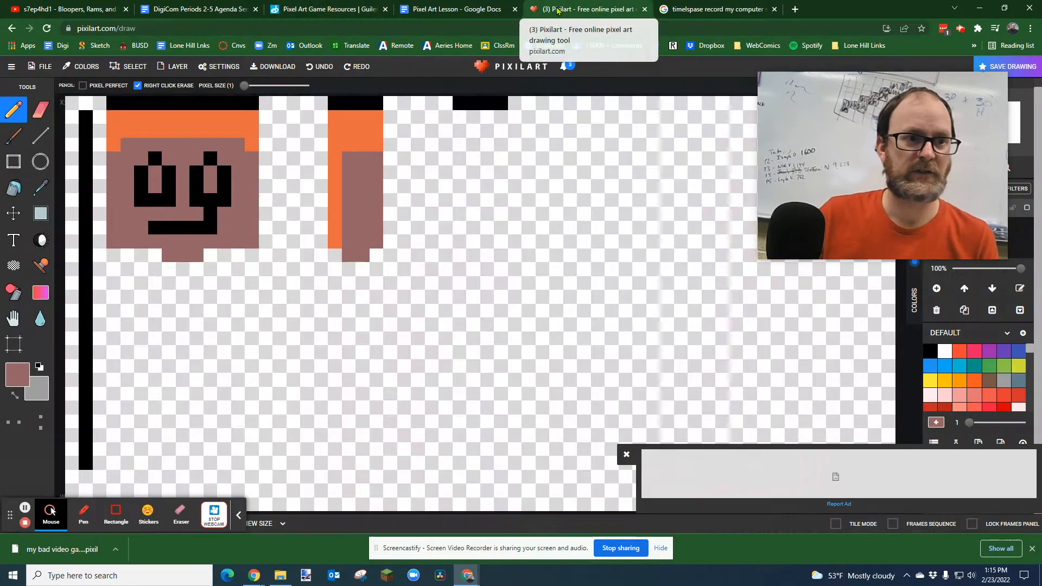
click(46, 67)
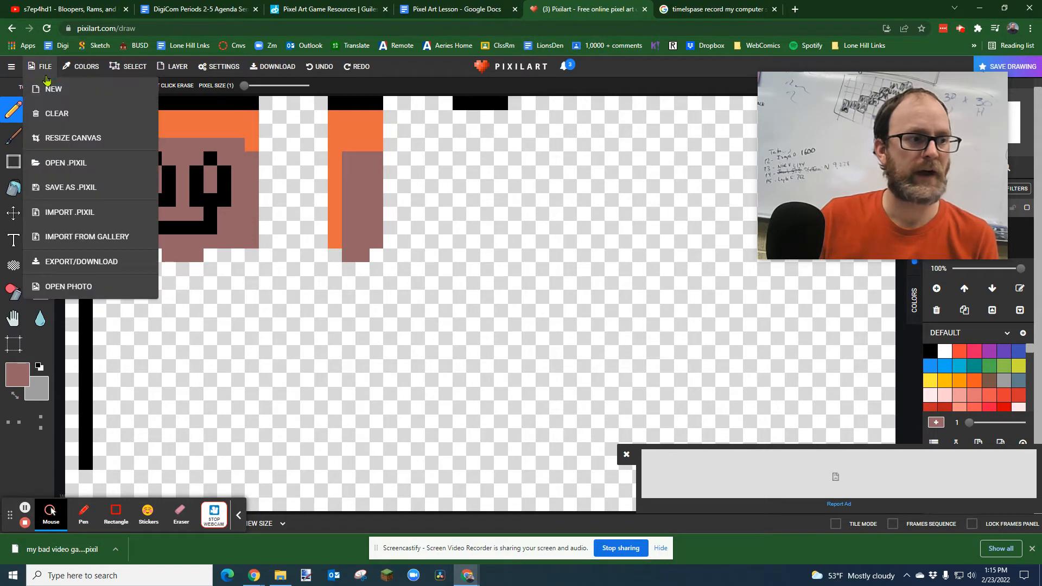
click(59, 88)
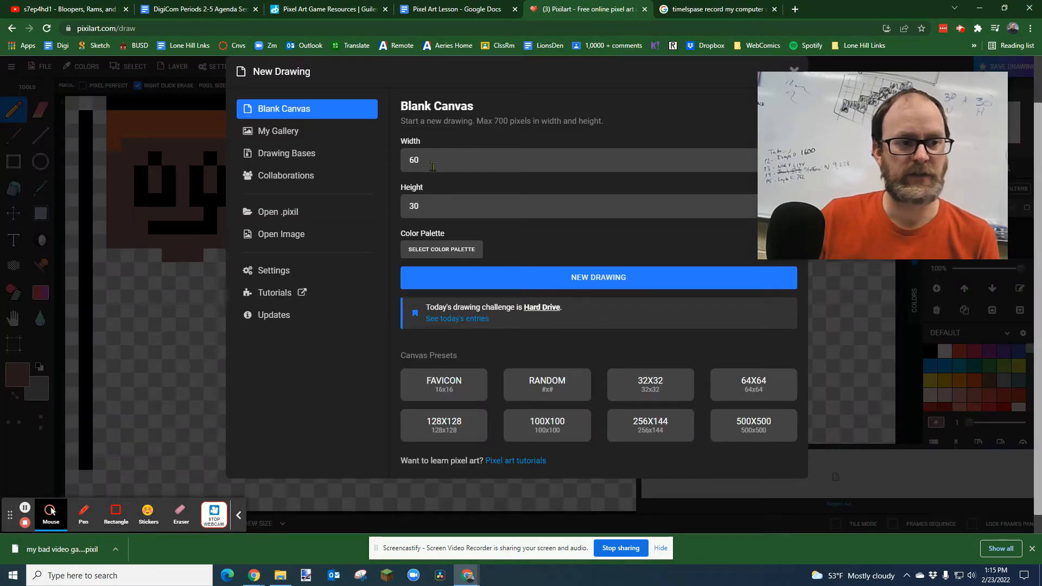
drag(451, 207, 408, 209)
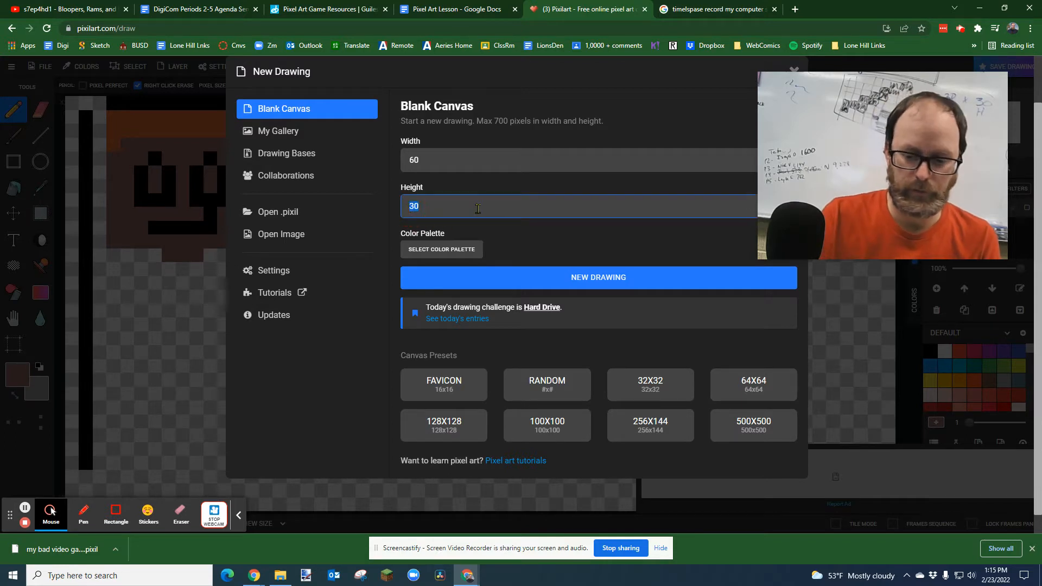
text(35)
click(578, 281)
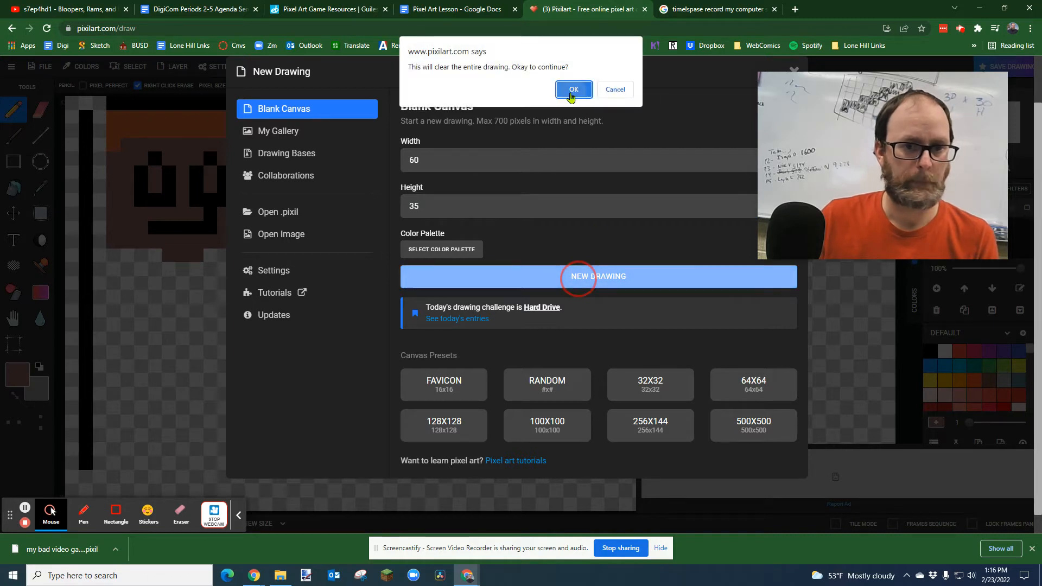
click(572, 91)
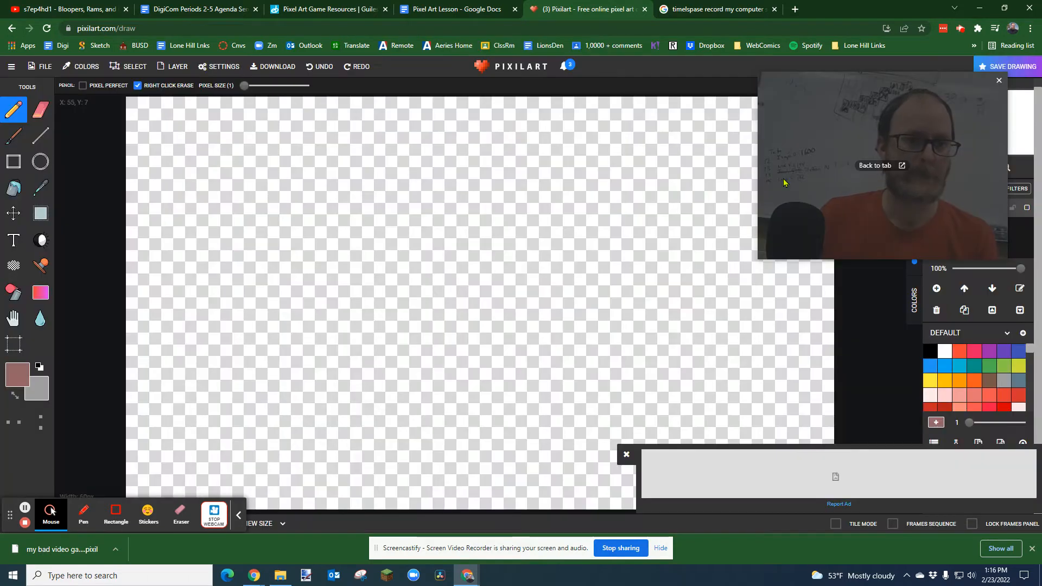
click(626, 454)
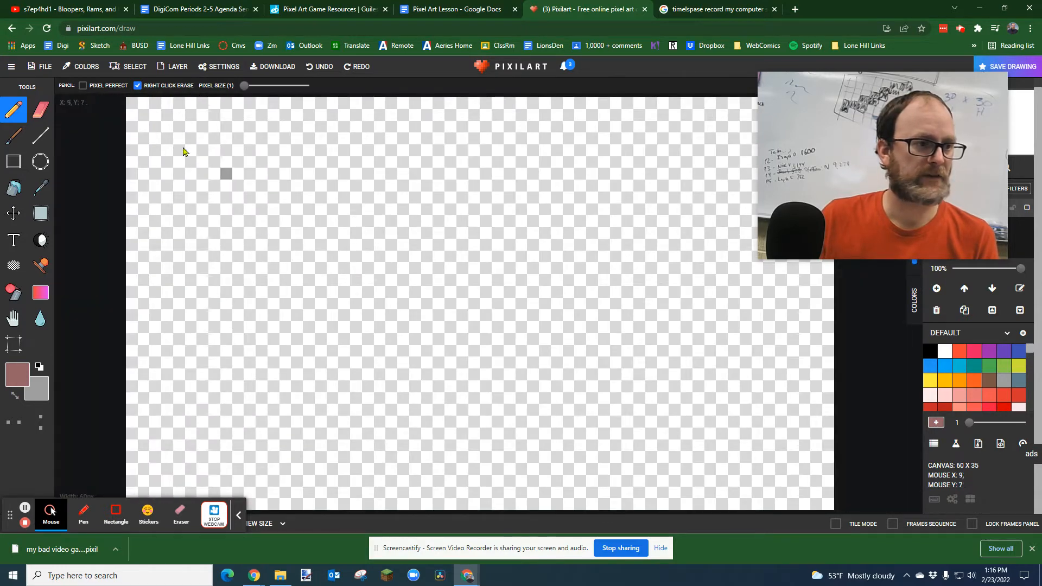
- Check the template and draw a horizontal green guide line 11 pixels long near the canvas's upper-left corner for the character's width
click(326, 9)
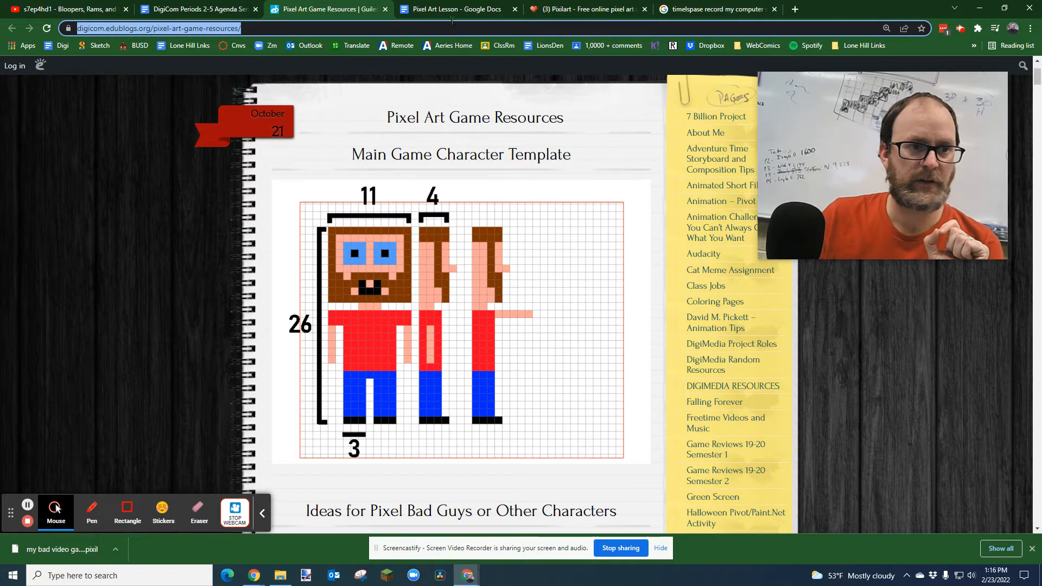
click(602, 9)
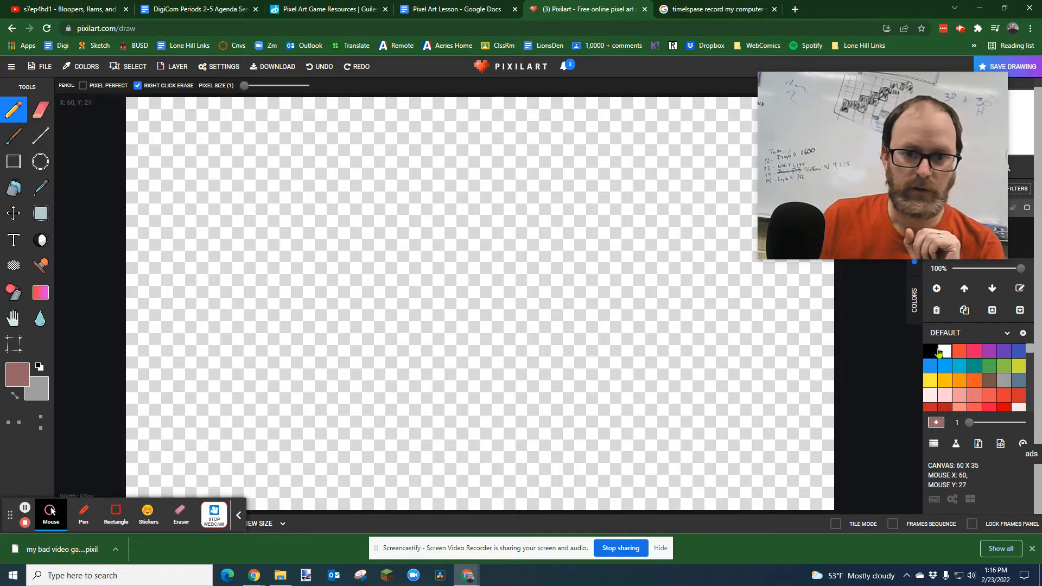
click(1004, 366)
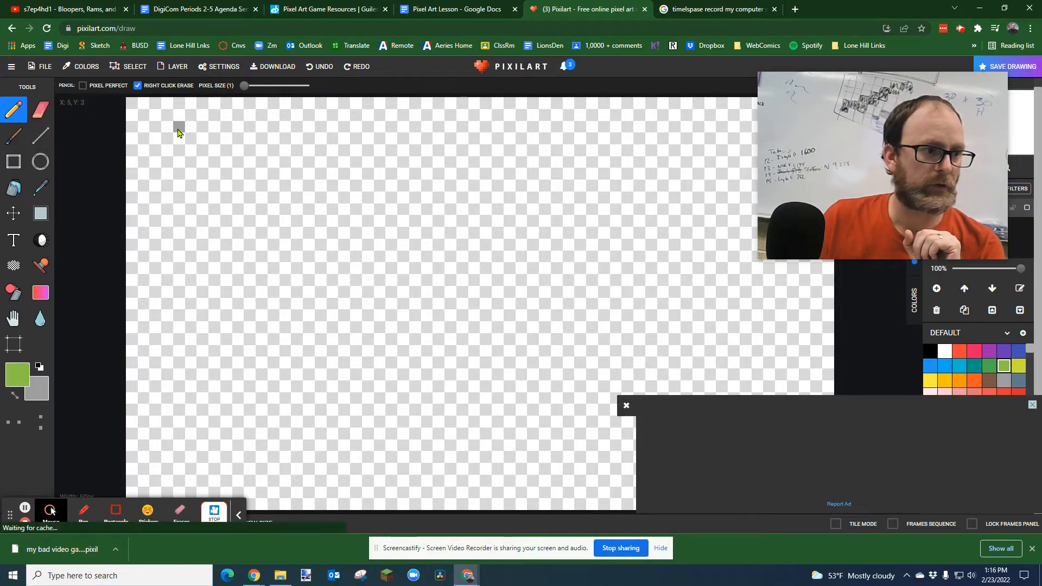
drag(178, 133, 302, 133)
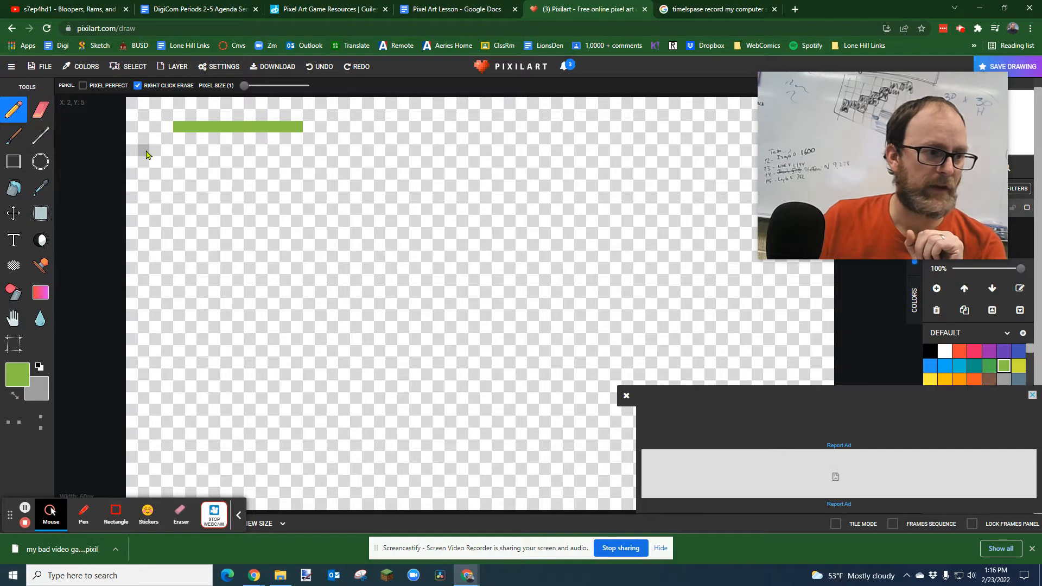
- Draw a vertical green guide line 26 pixels long near the canvas's left edge for the character's height
drag(146, 154, 140, 235)
click(139, 243)
click(140, 257)
click(141, 271)
click(144, 281)
click(143, 296)
click(143, 306)
click(143, 314)
click(142, 327)
click(141, 344)
click(141, 350)
click(142, 362)
click(142, 375)
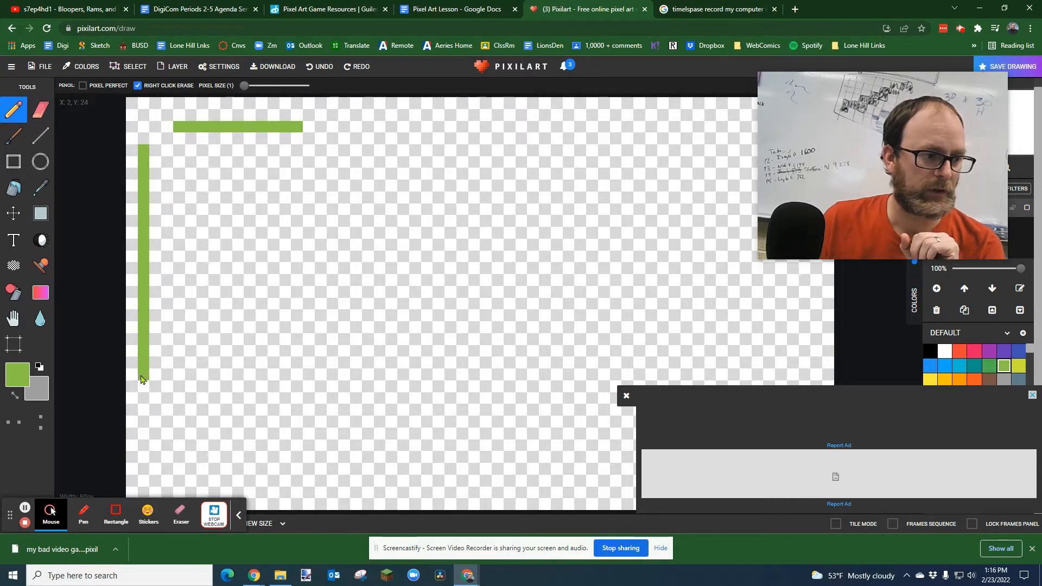
click(144, 400)
click(142, 411)
click(142, 422)
click(141, 434)
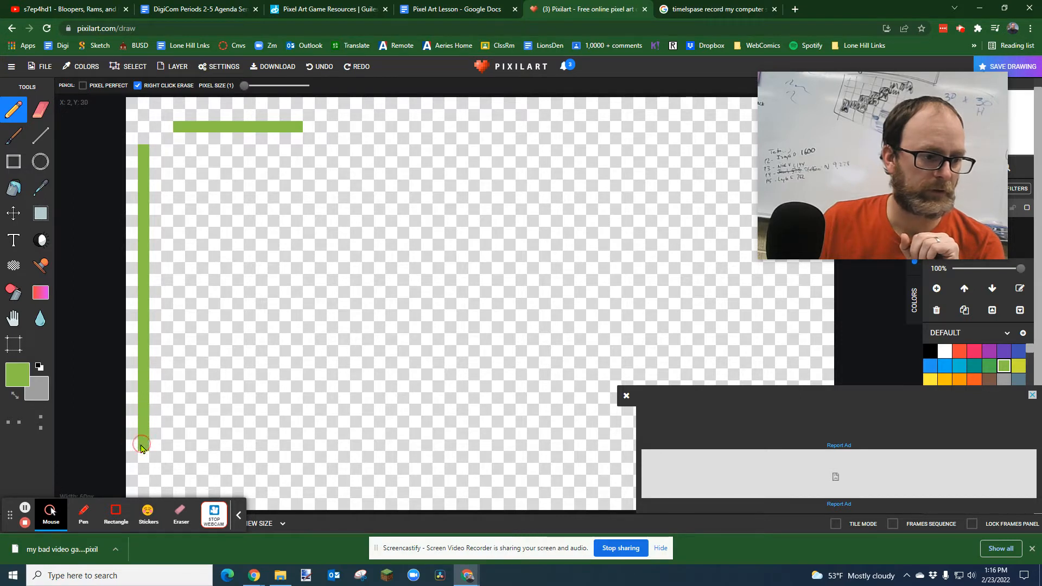
click(141, 445)
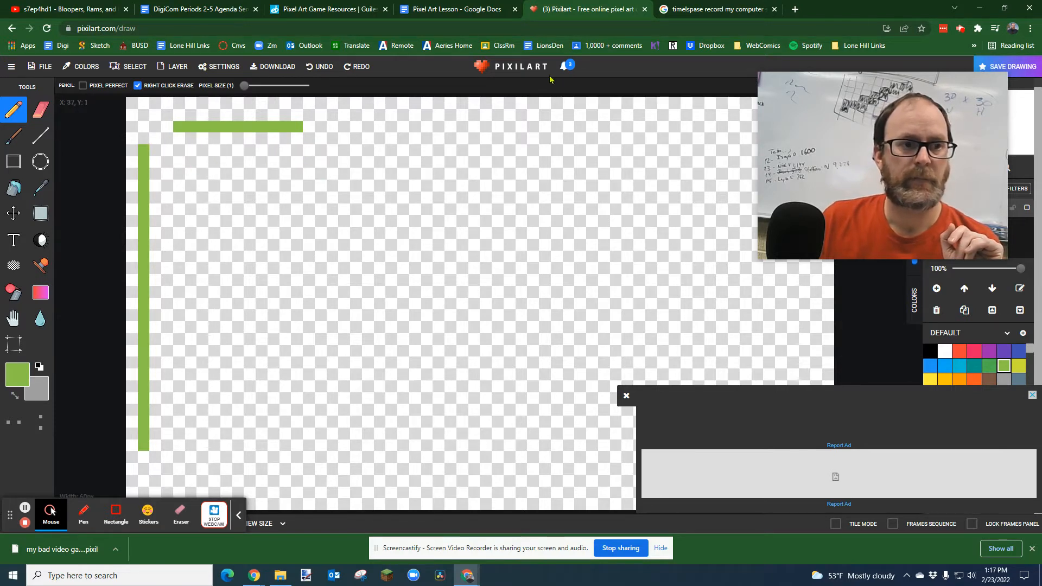
- Recheck the template, choose a muted red, and draw an 11-pixel row of hair one pixel below the green width guide
click(332, 9)
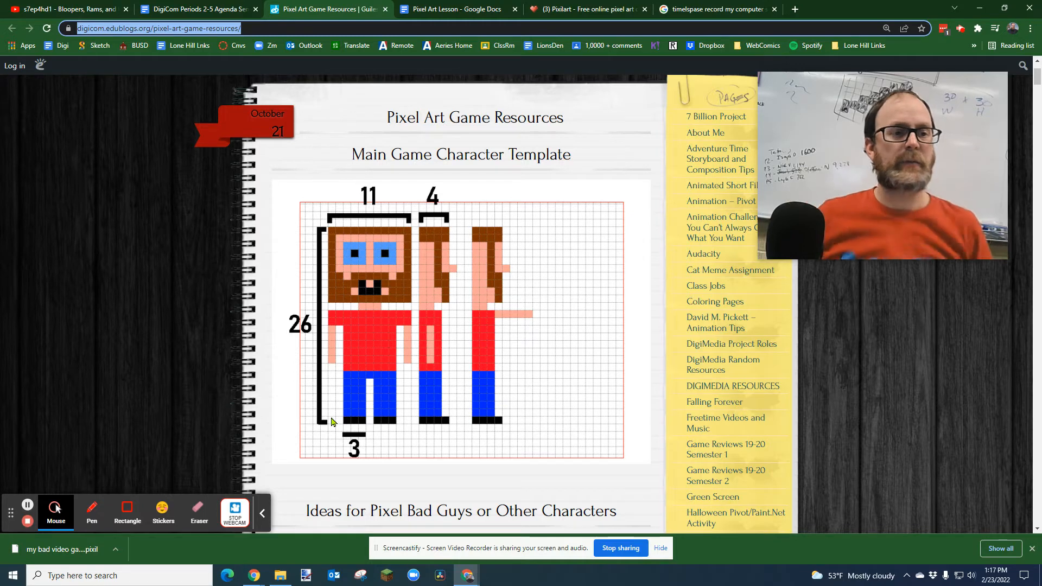
click(588, 9)
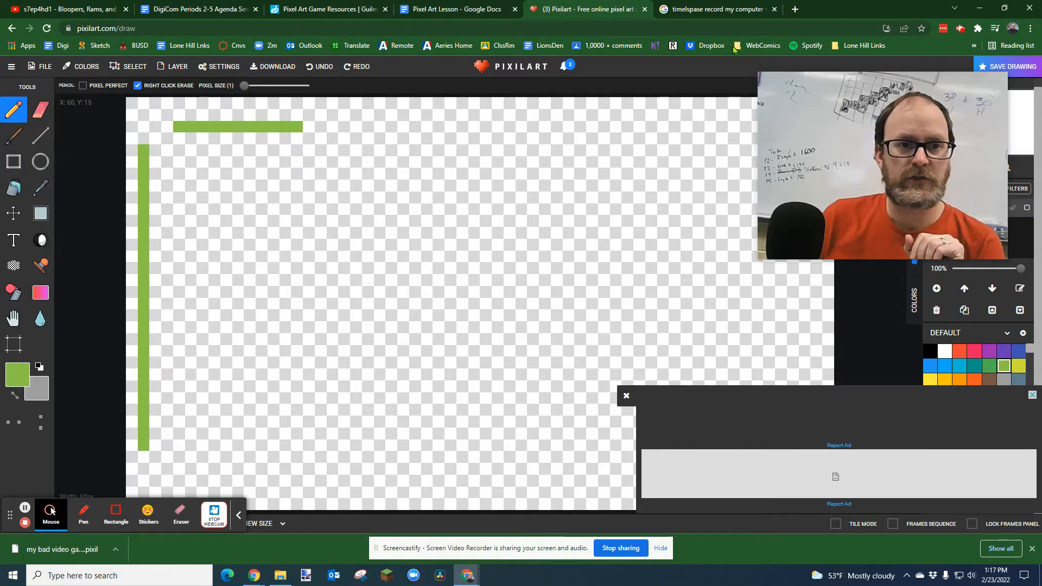
click(345, 10)
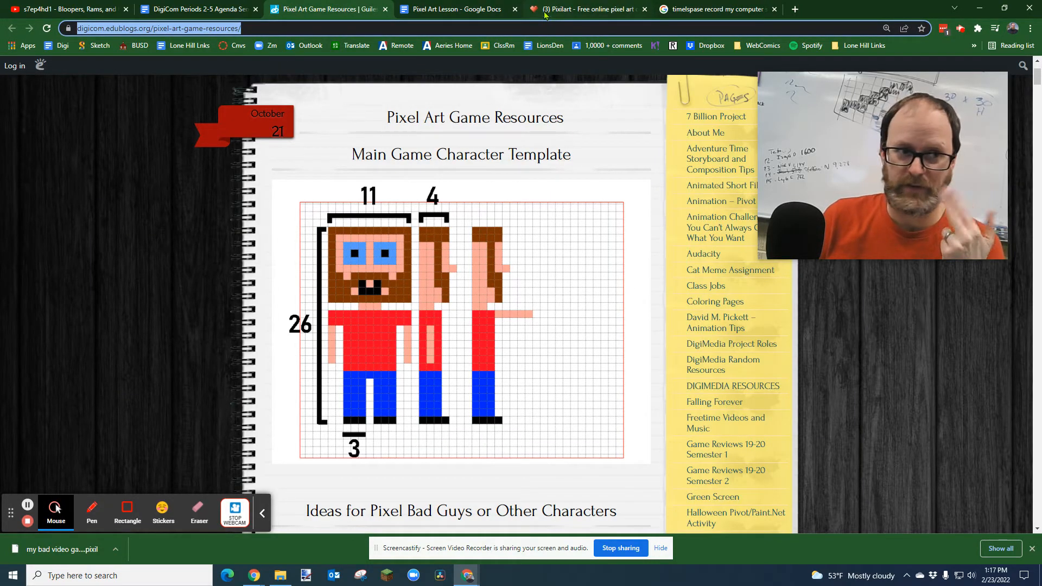
click(569, 10)
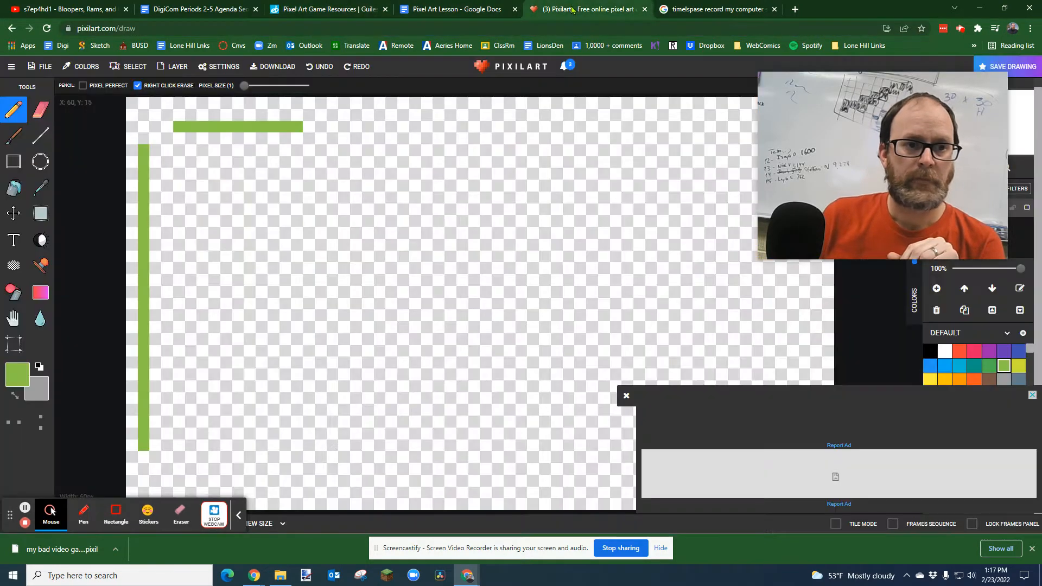
click(960, 352)
click(626, 395)
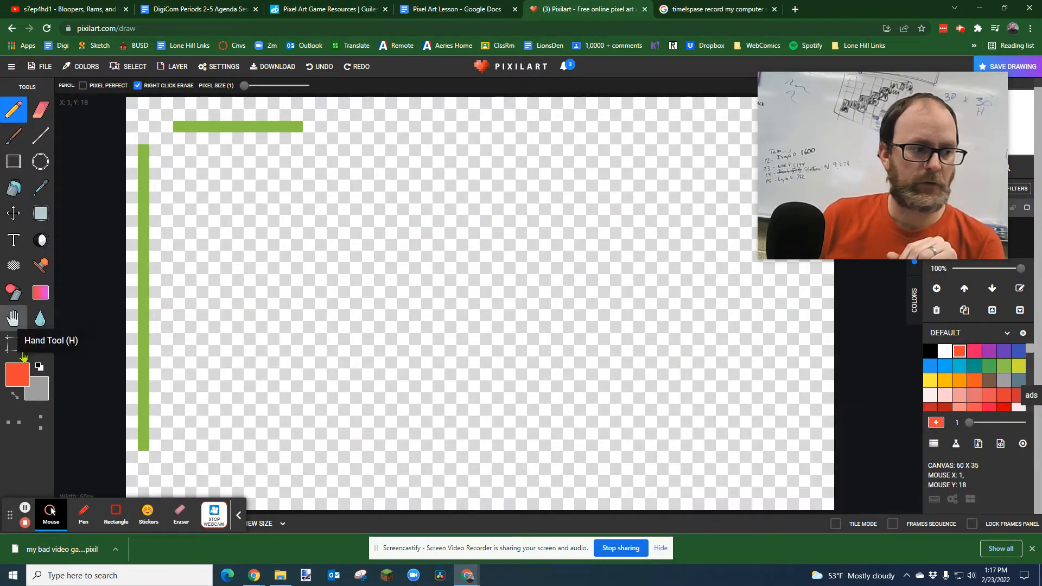
click(18, 375)
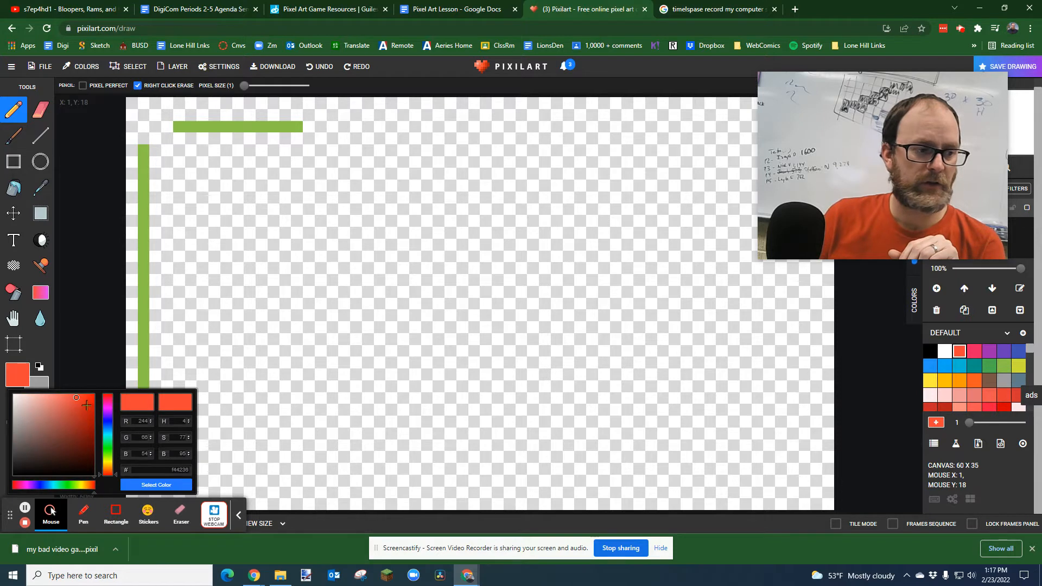
click(62, 413)
click(64, 411)
drag(176, 152, 301, 151)
- Add a second 11-pixel row to the red hair, with a two-pixel fringe at its left end and one pixel right of centre
click(320, 11)
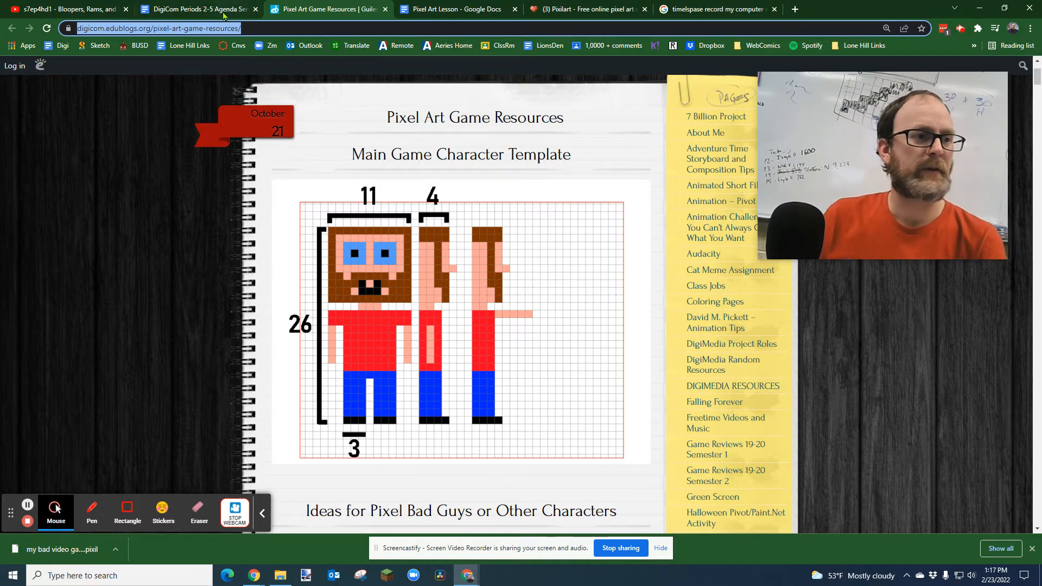
click(582, 13)
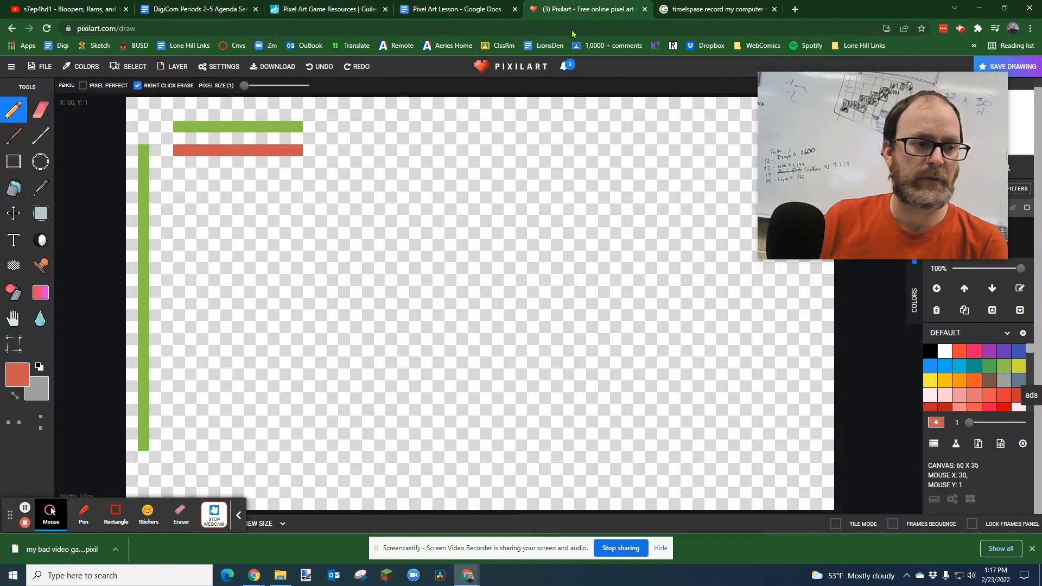
click(179, 162)
click(177, 174)
mouse_move(177, 175)
mouse_down()
mouse_move(182, 163)
mouse_move(299, 168)
mouse_up()
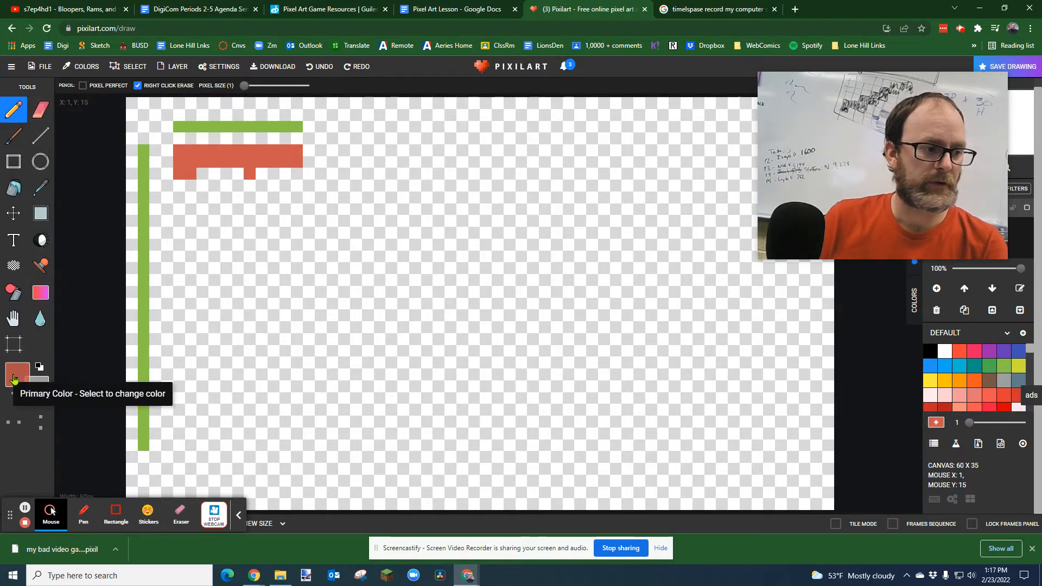
- Outline the face in light pink below the hair, making the head 10 pixels tall overall, and fill the outline with the same pink
click(950, 396)
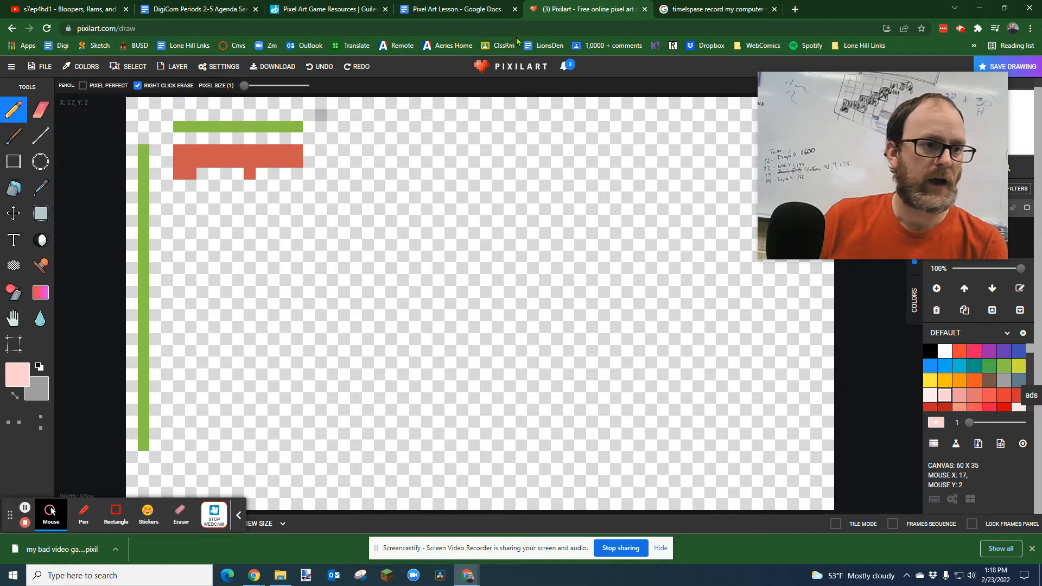
click(335, 8)
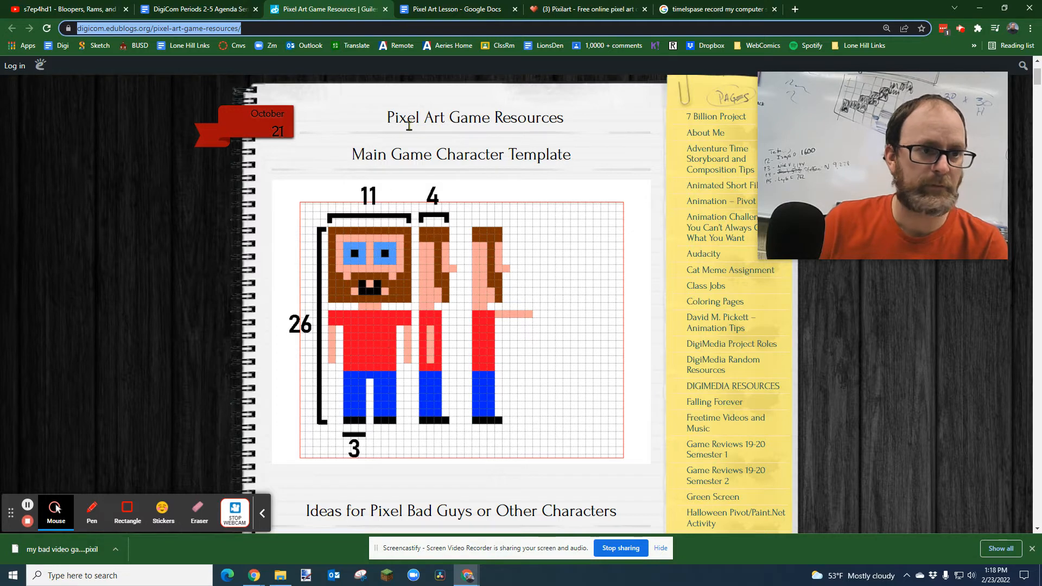
click(550, 10)
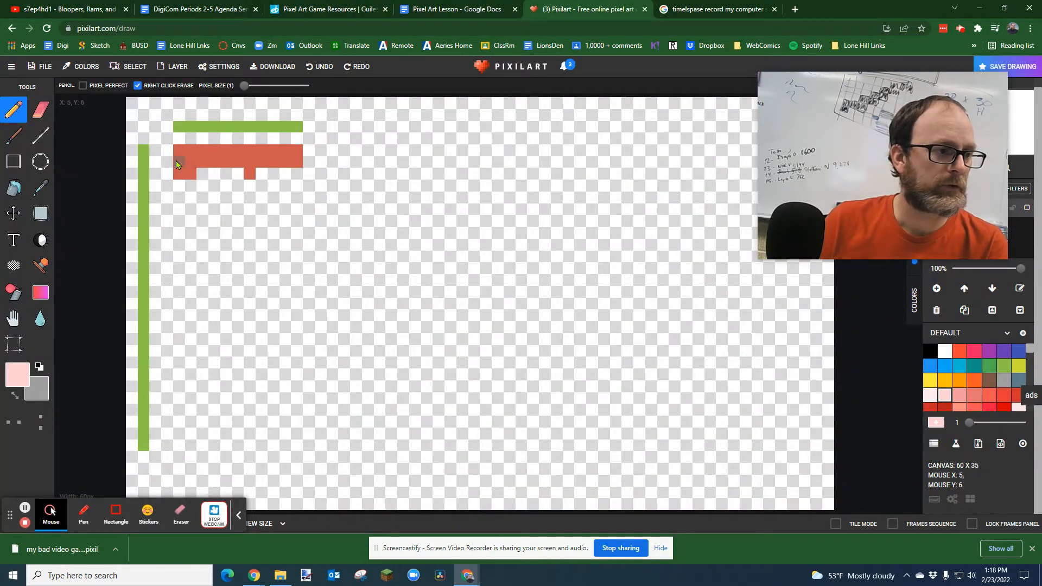
click(178, 185)
click(178, 214)
click(179, 233)
click(179, 245)
mouse_move(184, 256)
mouse_down()
mouse_move(296, 255)
mouse_move(282, 256)
mouse_up()
drag(293, 178, 293, 256)
click(15, 198)
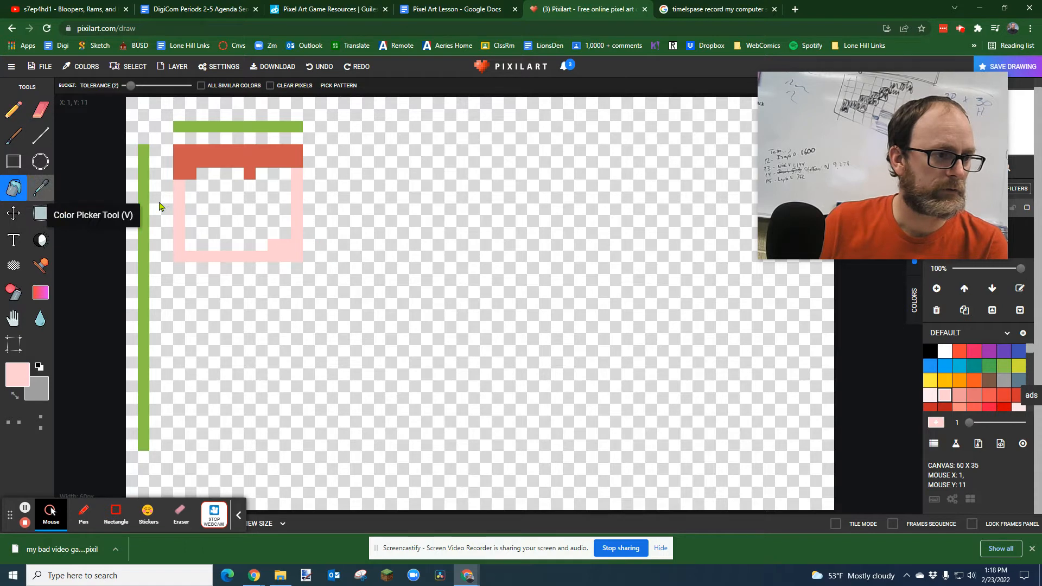
click(211, 201)
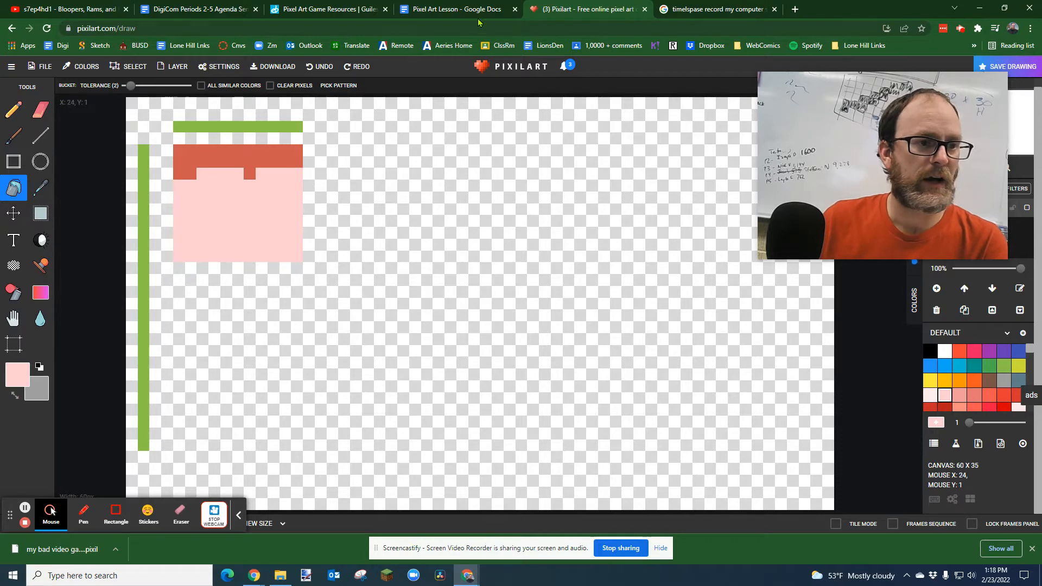
- Check the eyes on the character template and choose a light blue drawing colour (RGB 101, 174, 252)
click(314, 12)
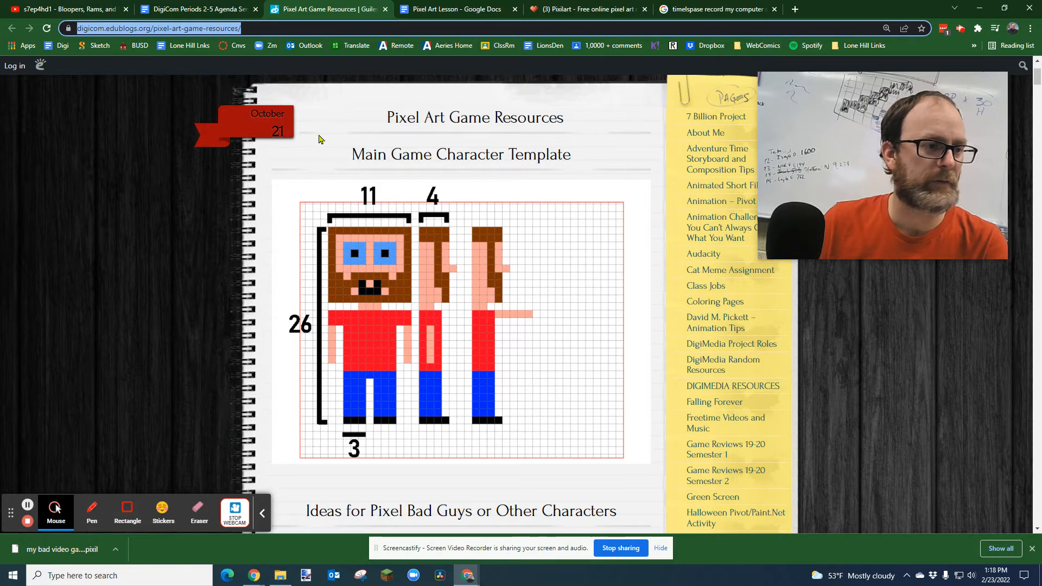
click(551, 11)
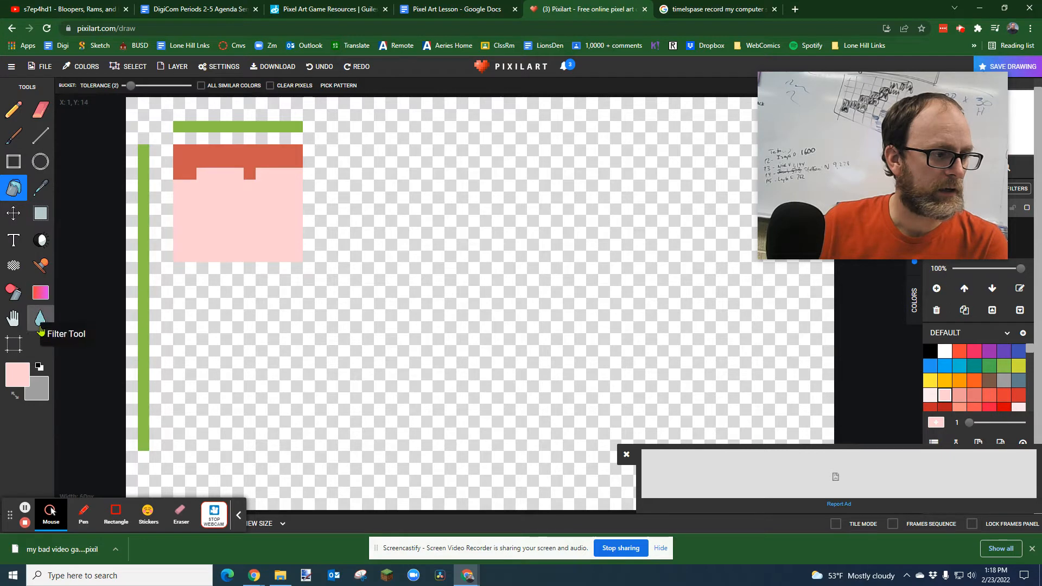
click(22, 384)
drag(108, 441, 62, 396)
click(68, 405)
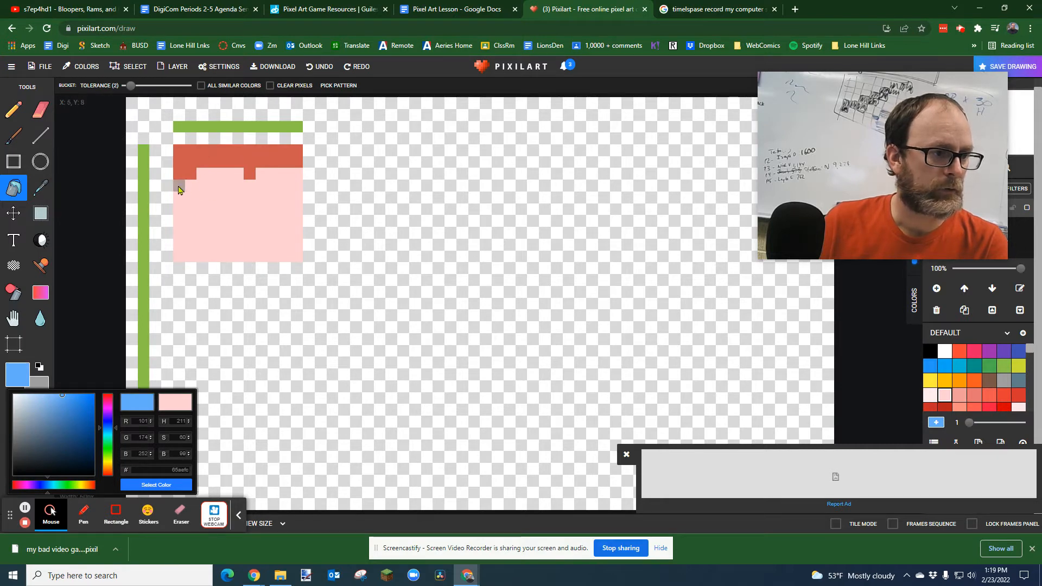
click(210, 179)
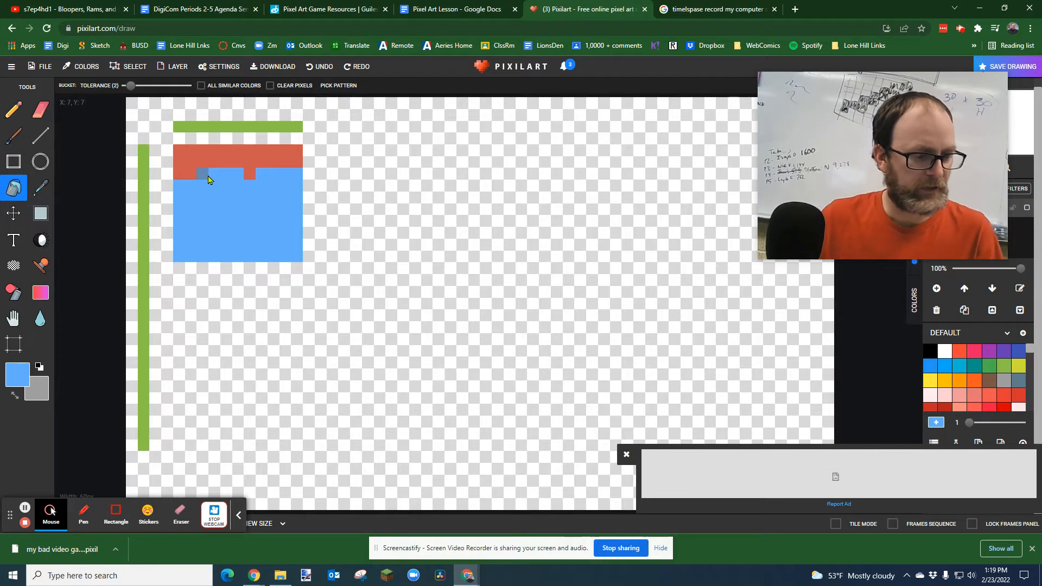
key(ctrl+z)
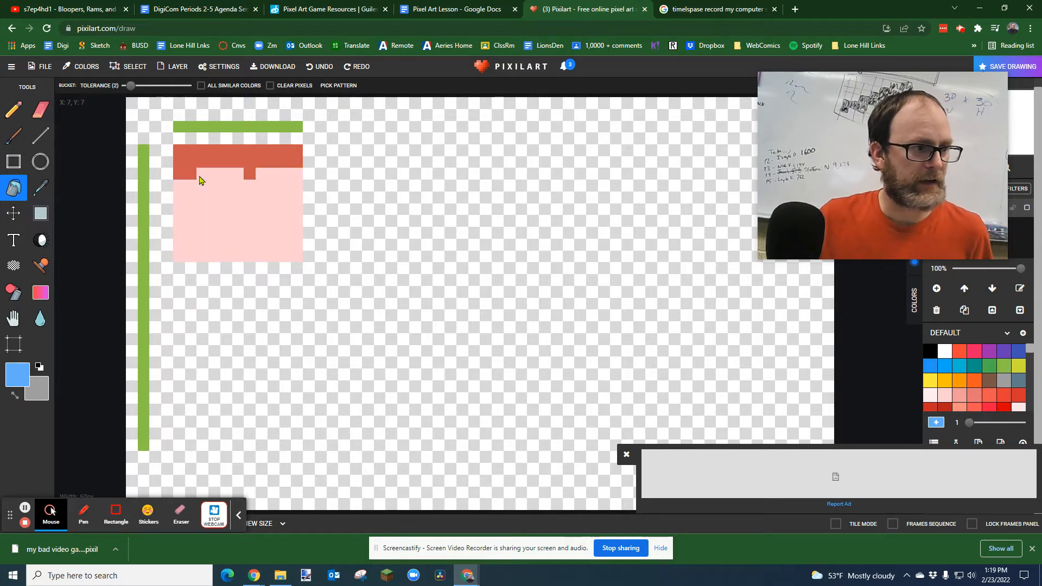
click(12, 115)
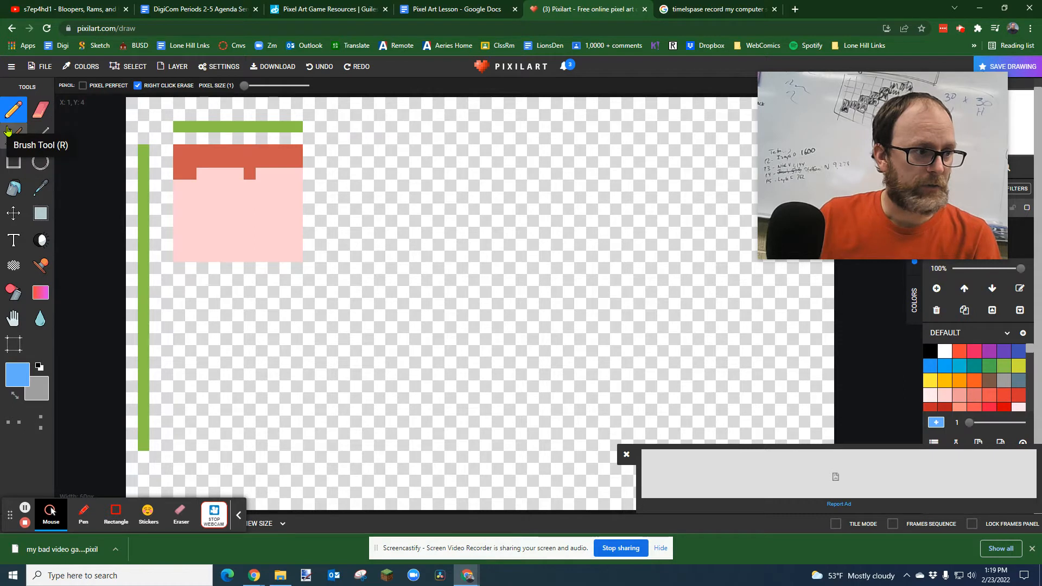
click(5, 131)
mouse_move(217, 179)
mouse_down()
mouse_move(190, 217)
mouse_move(223, 206)
mouse_move(292, 279)
mouse_up()
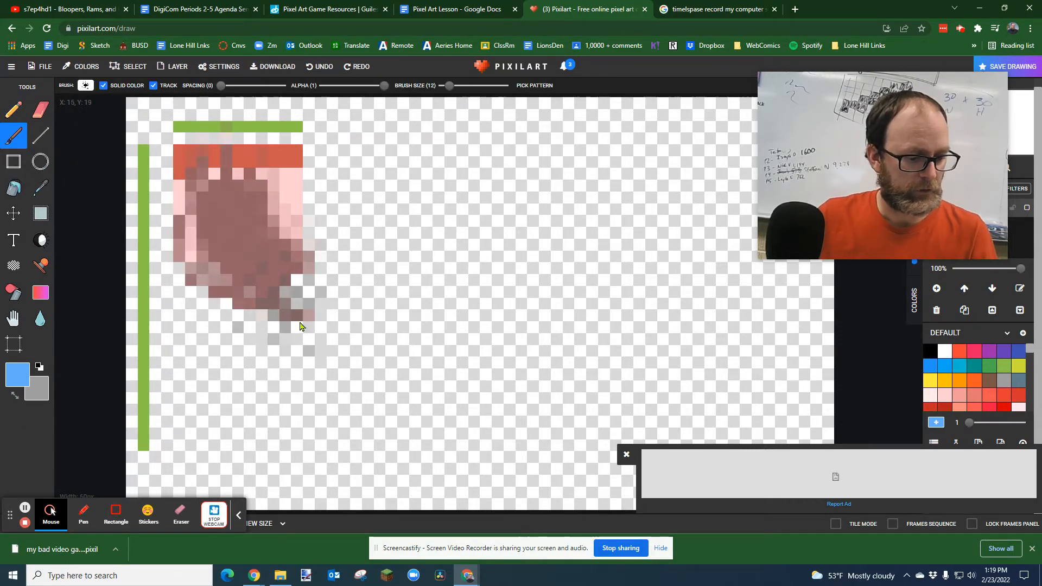
key(ctrl+z)
mouse_move(298, 321)
mouse_down()
mouse_move(274, 293)
mouse_move(283, 302)
mouse_up()
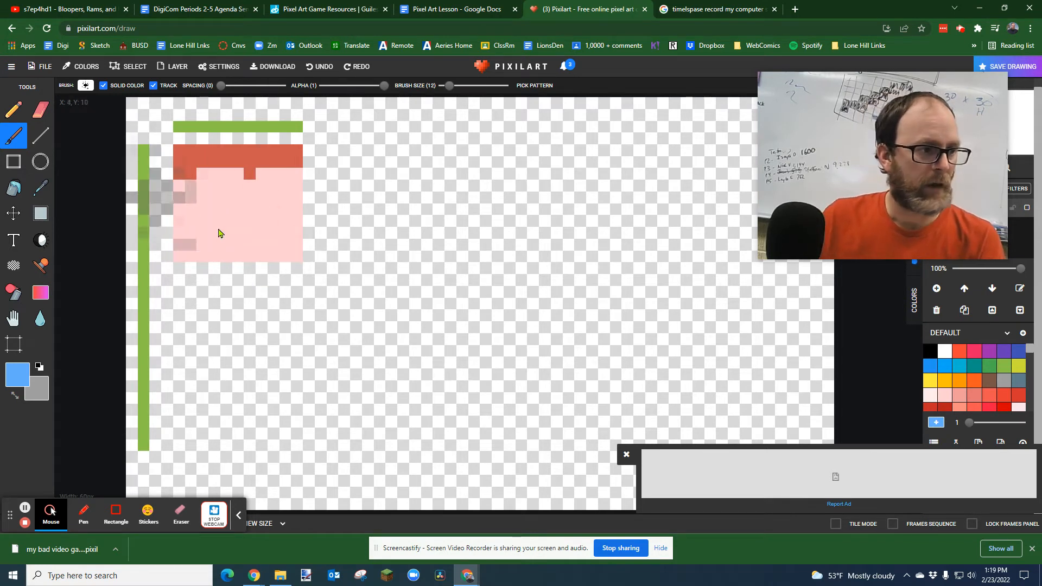
- Pencil two light blue eyes in 3 x 3 pixel areas directly below the hair, one pixel apart, keeping the red fringe pixel
key(p)
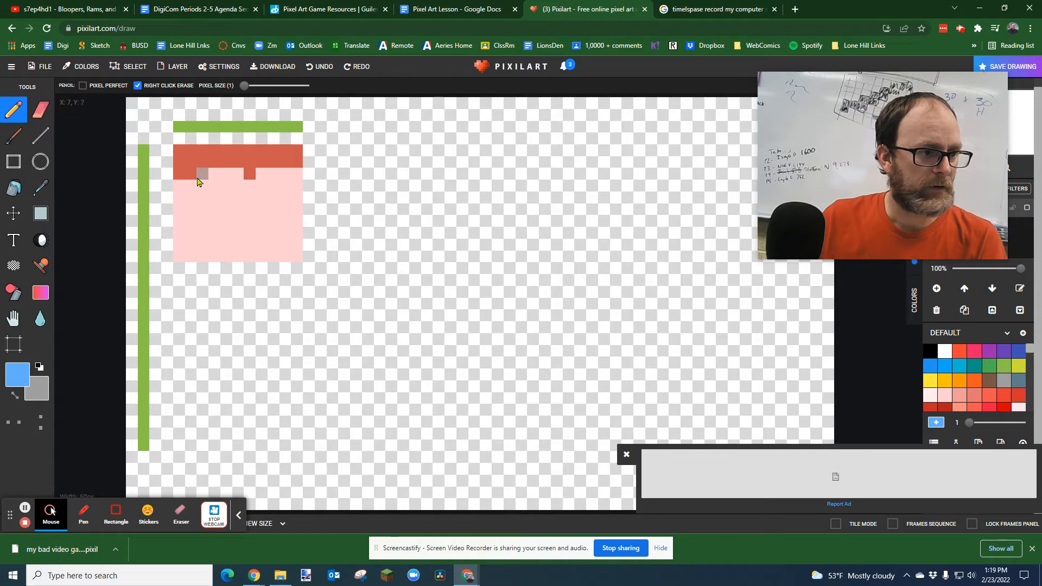
click(204, 175)
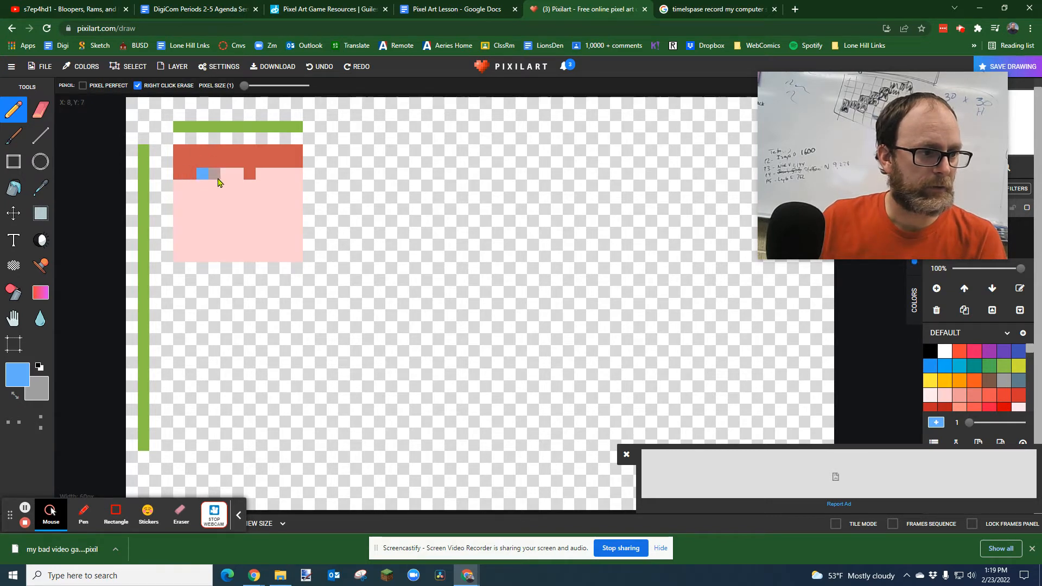
mouse_move(222, 181)
mouse_down()
mouse_move(205, 198)
mouse_move(224, 204)
mouse_move(225, 192)
mouse_up()
click(216, 187)
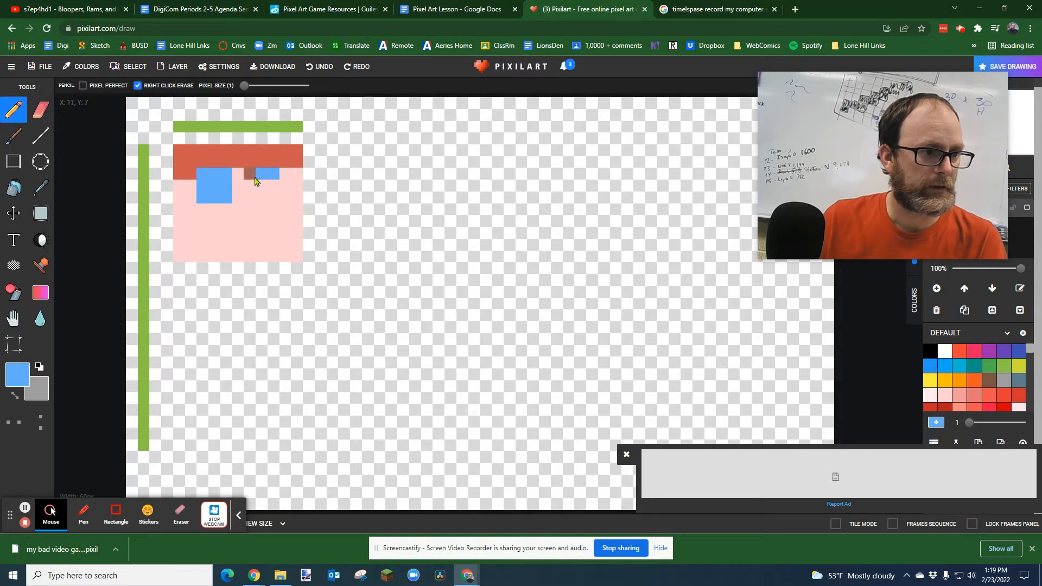
mouse_move(255, 194)
mouse_down()
mouse_move(272, 203)
mouse_move(276, 191)
mouse_move(266, 193)
mouse_up()
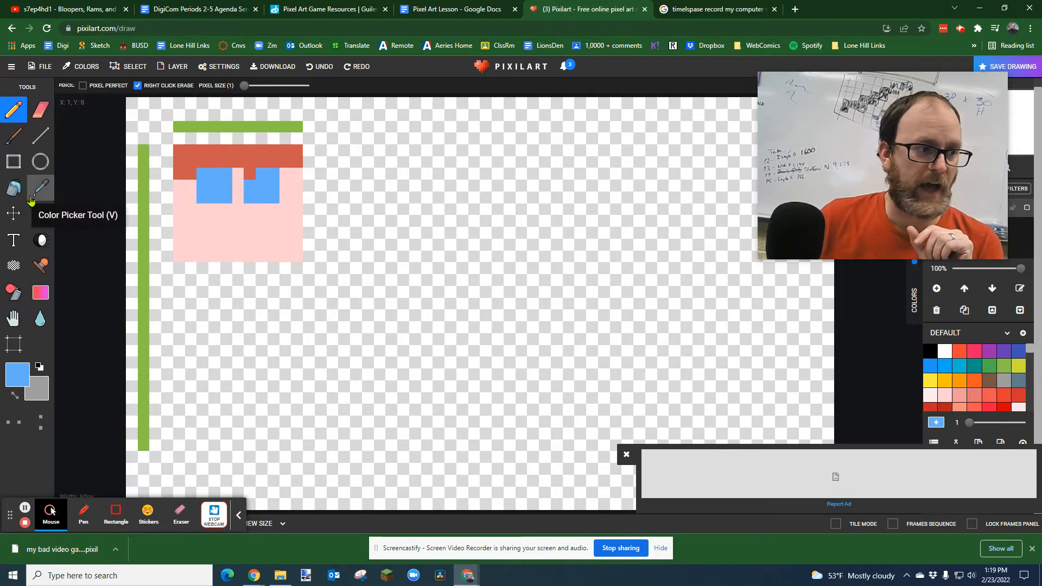
- Choose a dark navy blue and place a one-pixel pupil in the centre of each eye
click(17, 374)
click(72, 445)
click(73, 447)
click(214, 186)
click(262, 185)
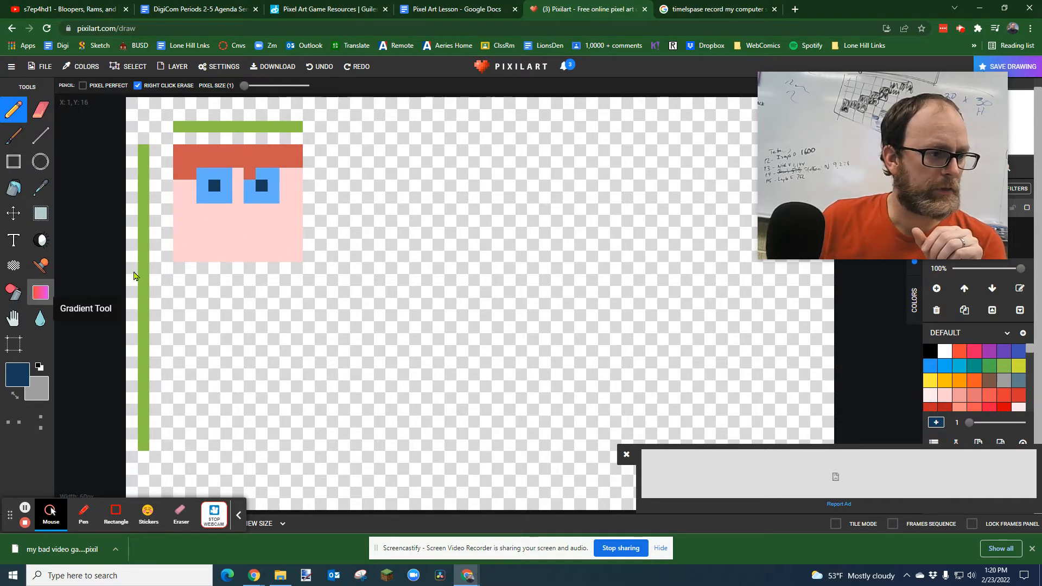
- Choose black and draw a smiling mouth below the eyes, five pixels wide with both ends raised one pixel
click(17, 374)
drag(87, 459, 116, 498)
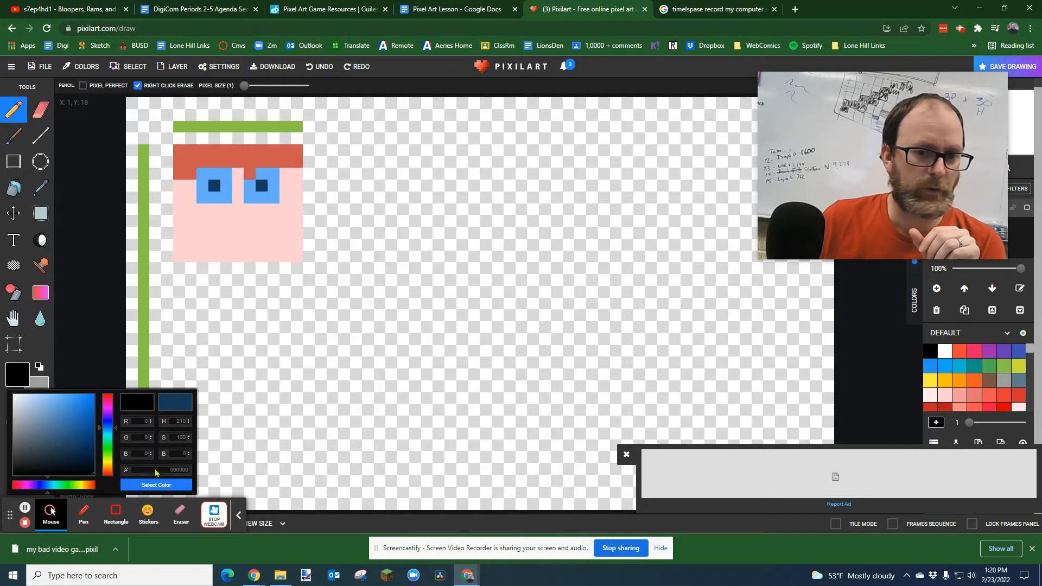
click(930, 354)
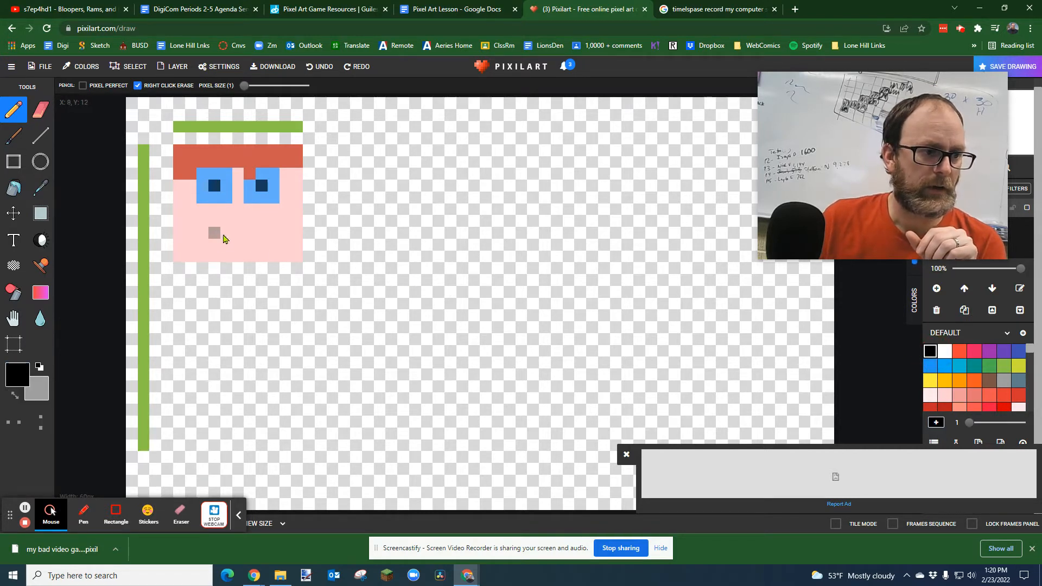
mouse_move(215, 223)
mouse_down()
mouse_move(217, 235)
mouse_move(263, 233)
mouse_move(262, 218)
mouse_up()
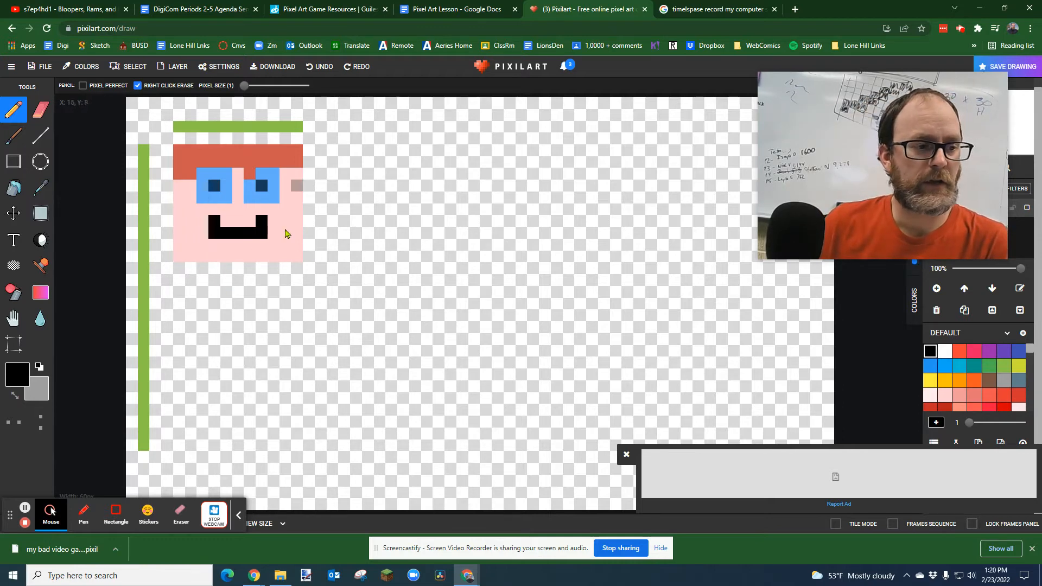
- Recheck the template, sample the face's light pink, and draw a neck three pixels wide and one pixel high centred below the head
click(347, 9)
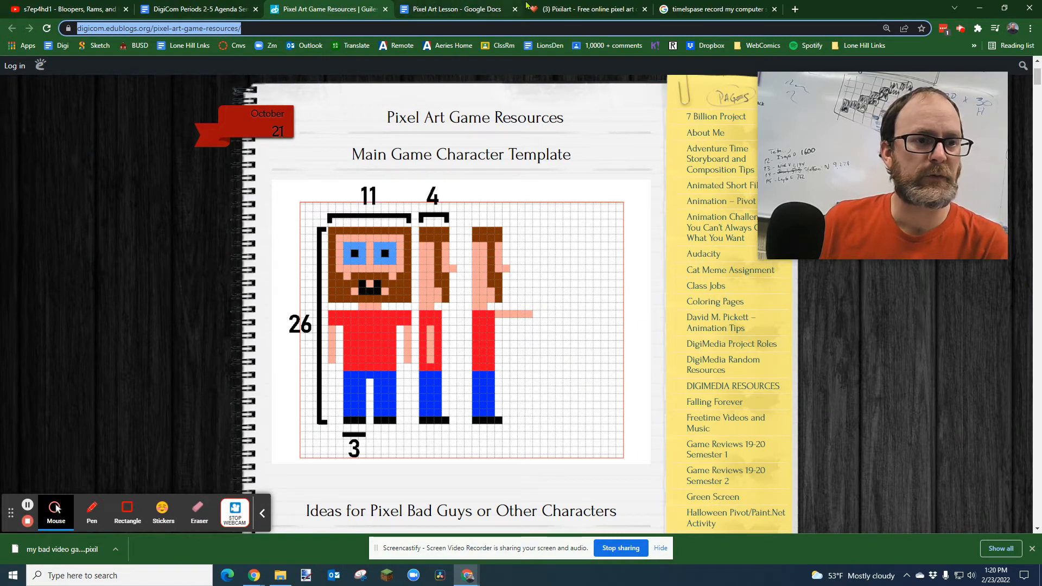
click(570, 9)
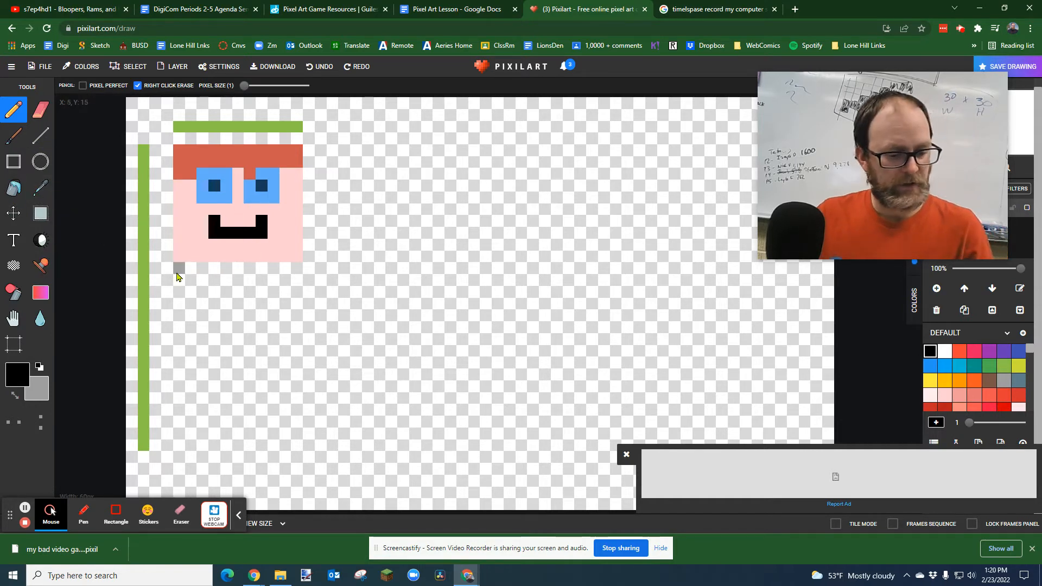
key(v)
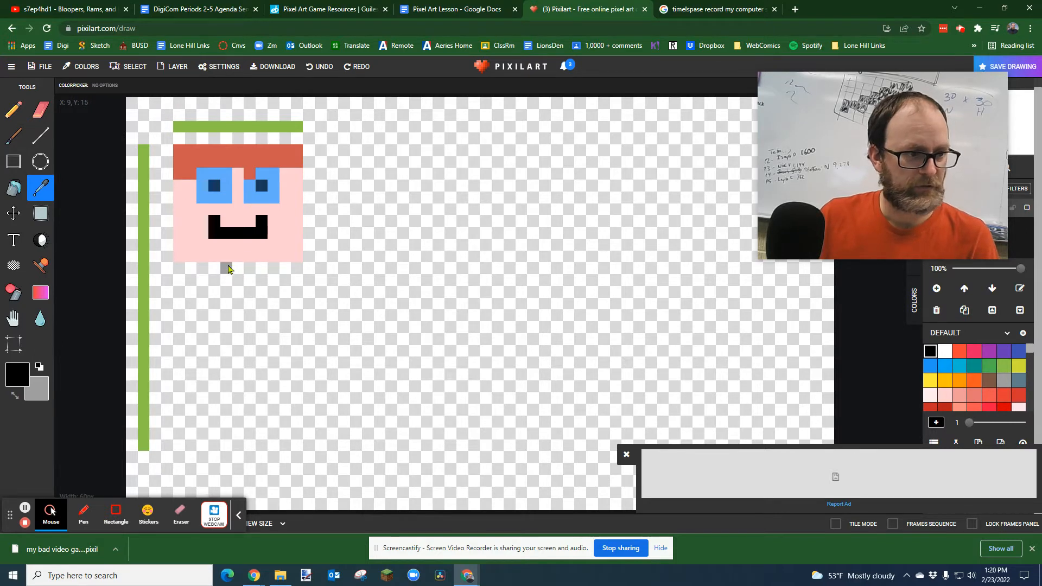
click(232, 255)
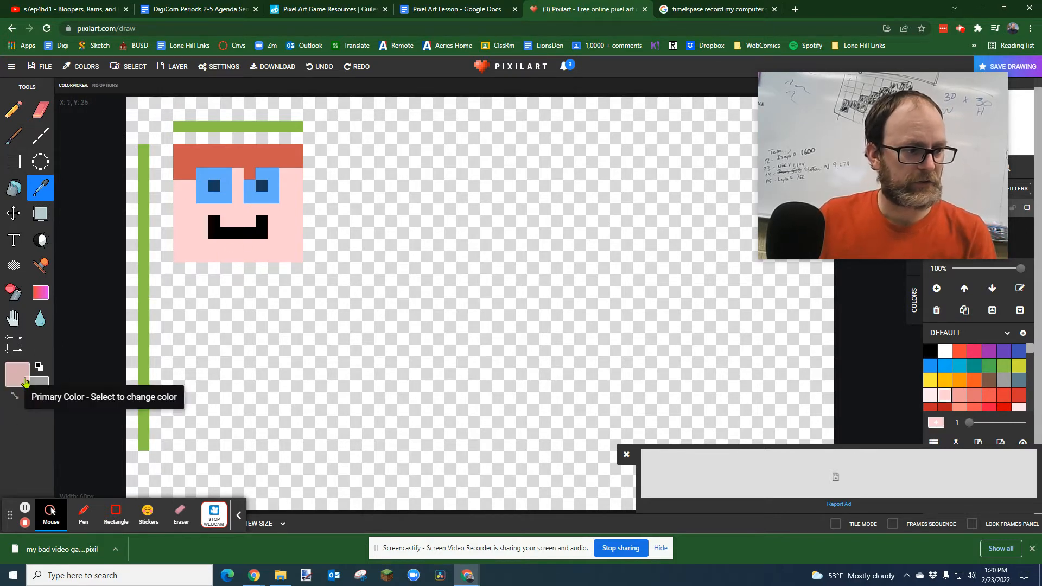
click(202, 195)
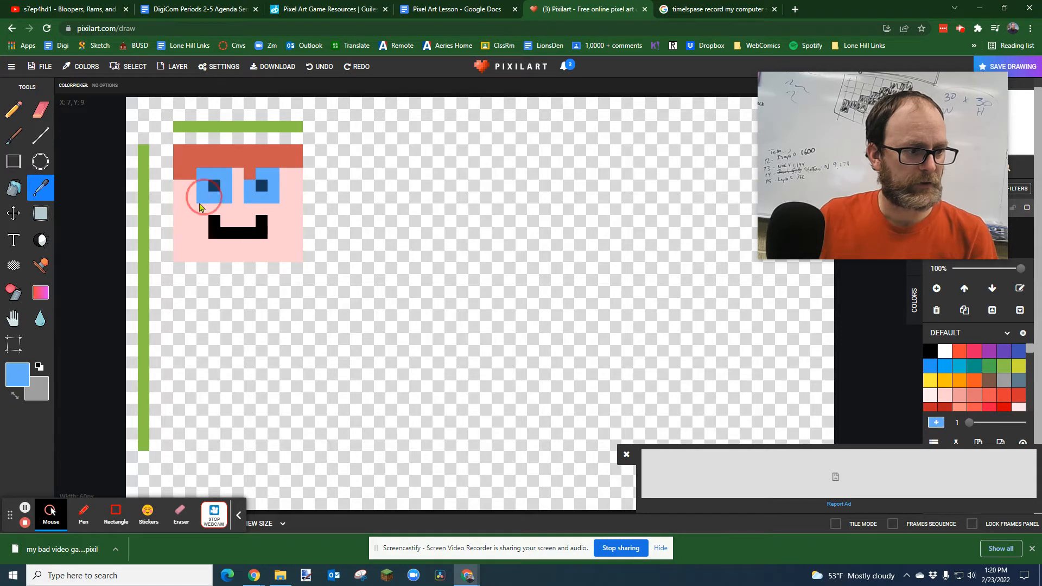
click(183, 162)
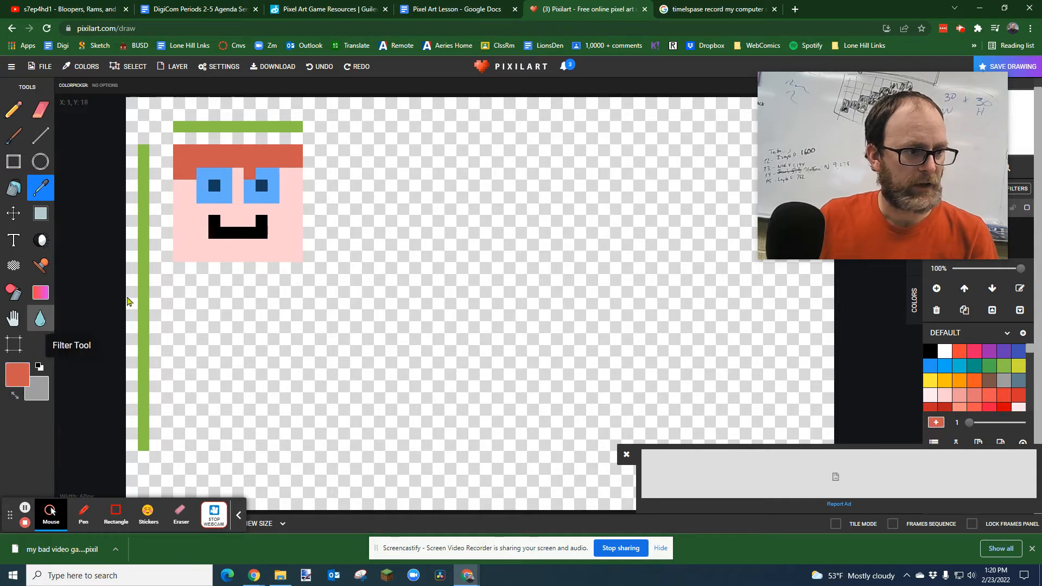
click(250, 256)
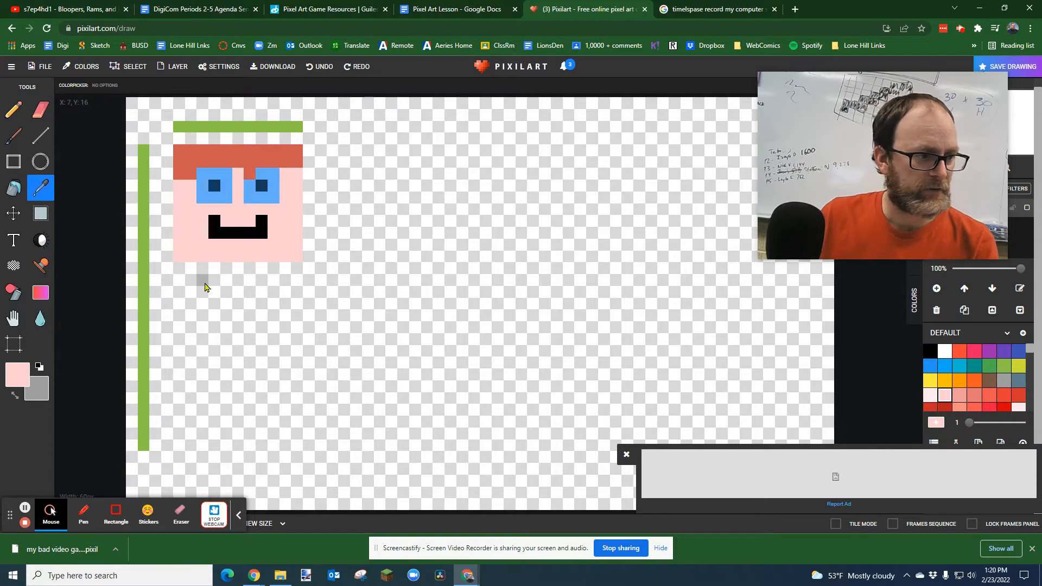
key(b)
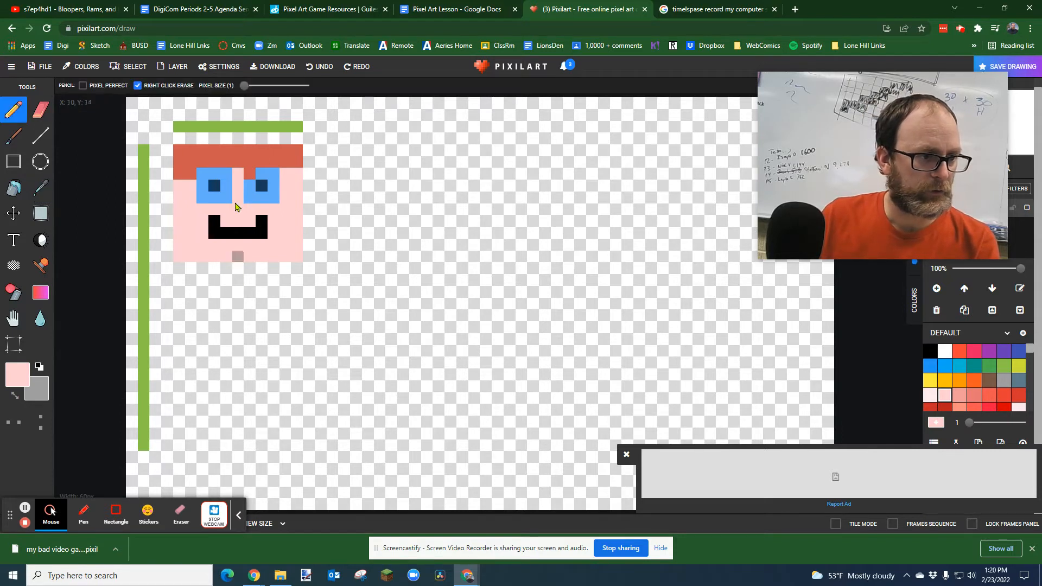
drag(238, 273, 249, 269)
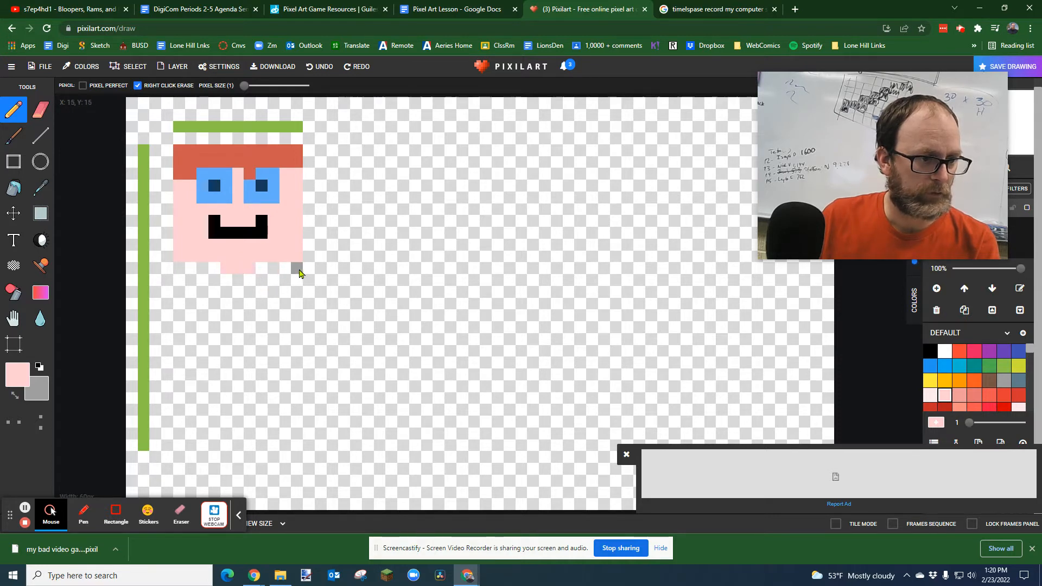
- Try narrowing the neck to one pixel by erasing its two outer pixels, and restore them in pink
right_click(226, 268)
right_click(250, 268)
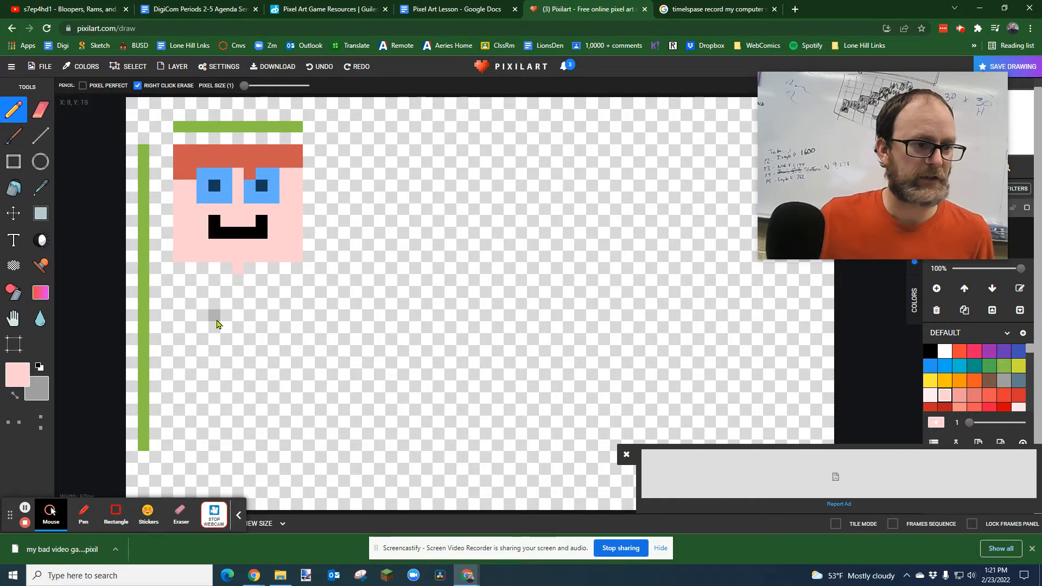
click(227, 269)
click(250, 272)
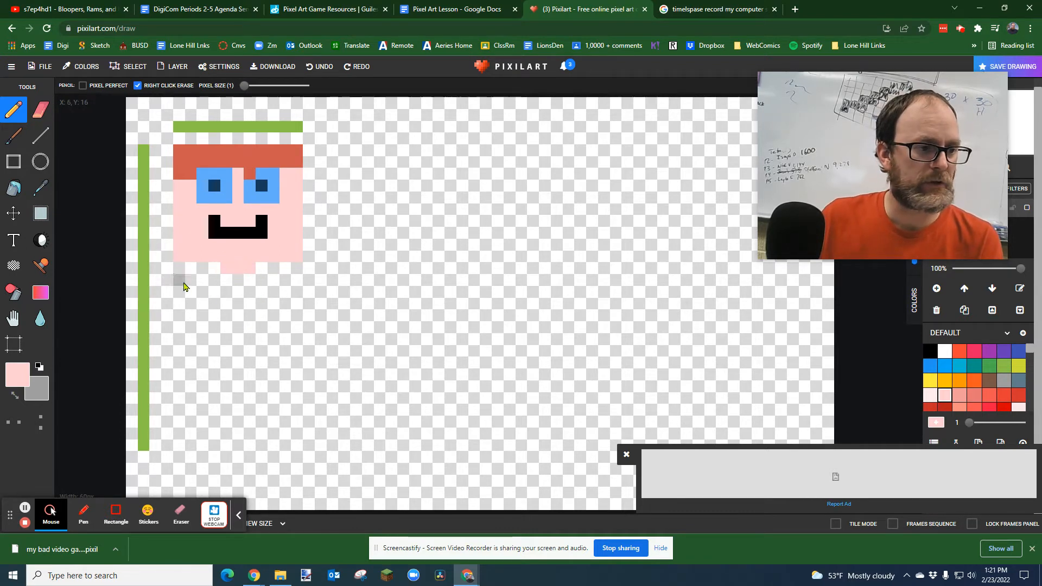
- Try a mustard shirt colour (#b3954a) with an 11-pixel shoulder row directly below the neck
click(17, 375)
click(87, 425)
drag(108, 445, 105, 468)
click(61, 418)
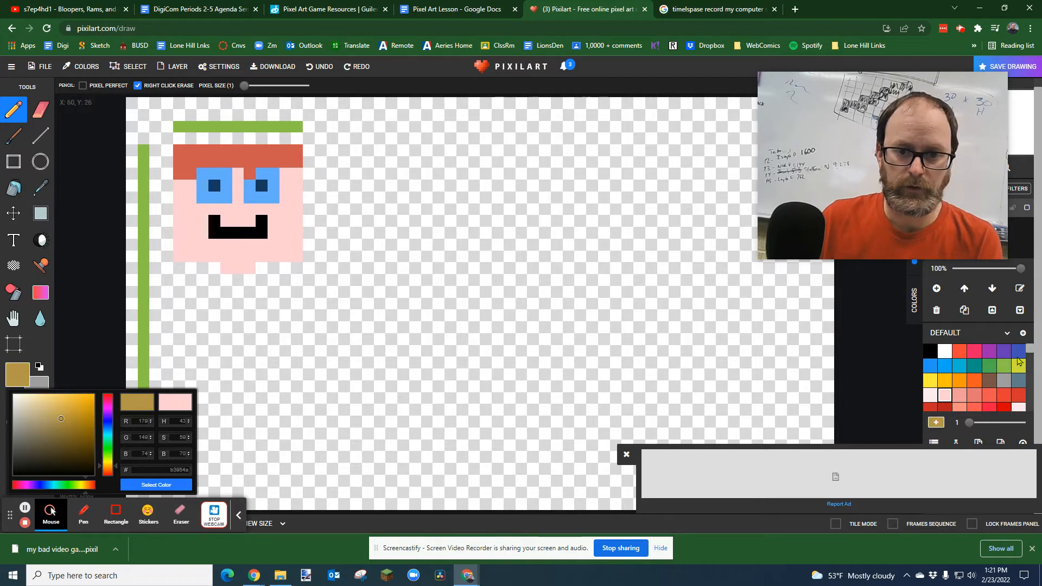
click(930, 380)
drag(182, 282, 296, 284)
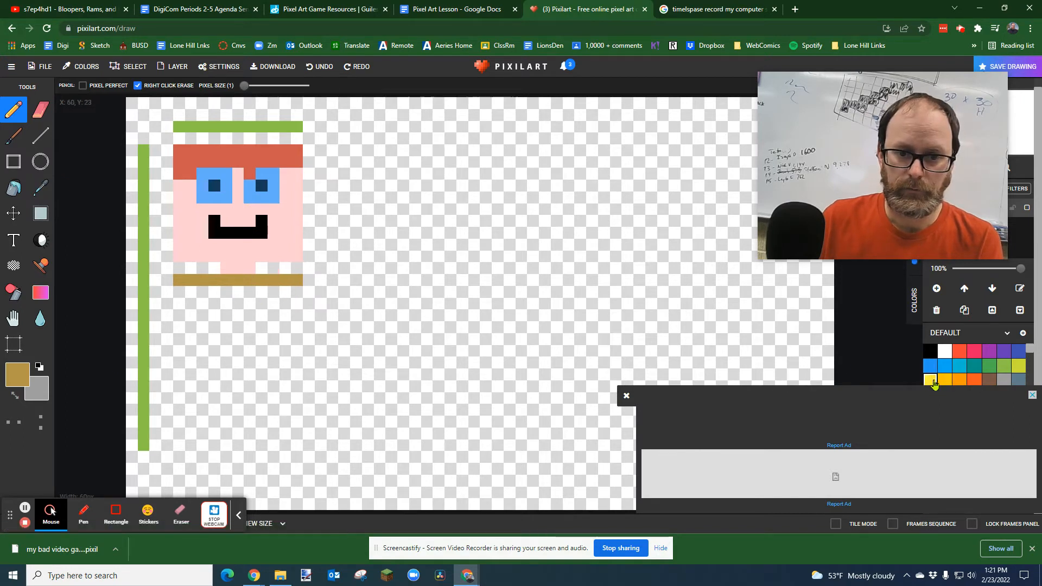
- Draw the shirt's shoulders in bright yellow as two 11-pixel rows directly below the neck, checking the shape against the template
click(931, 381)
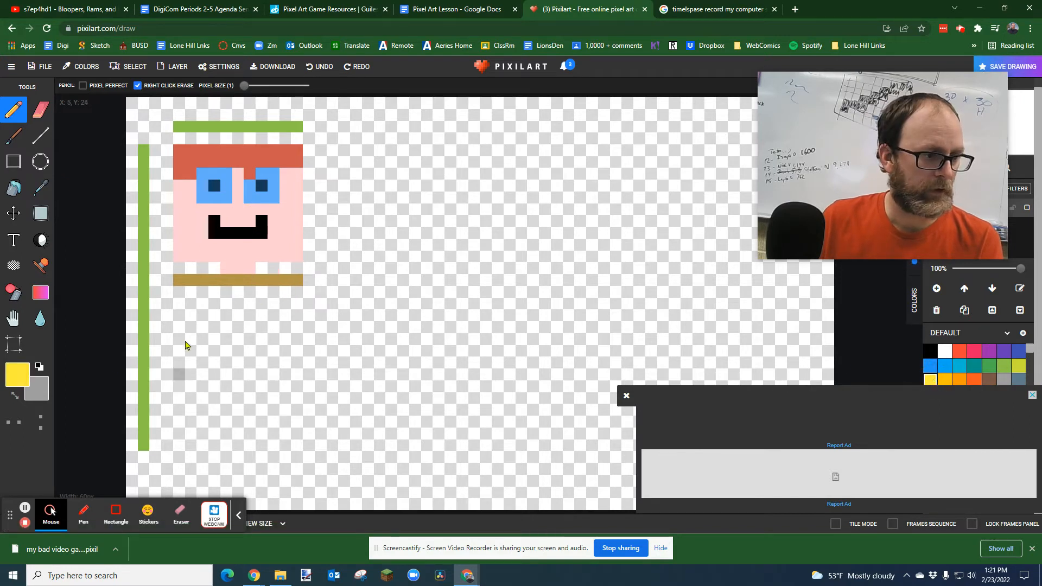
drag(179, 280, 302, 281)
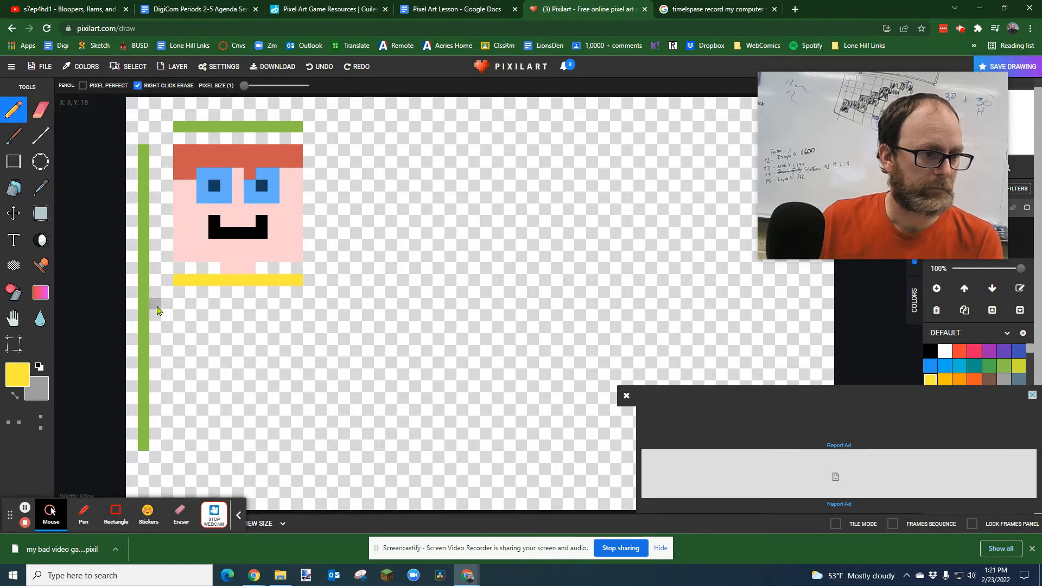
click(302, 12)
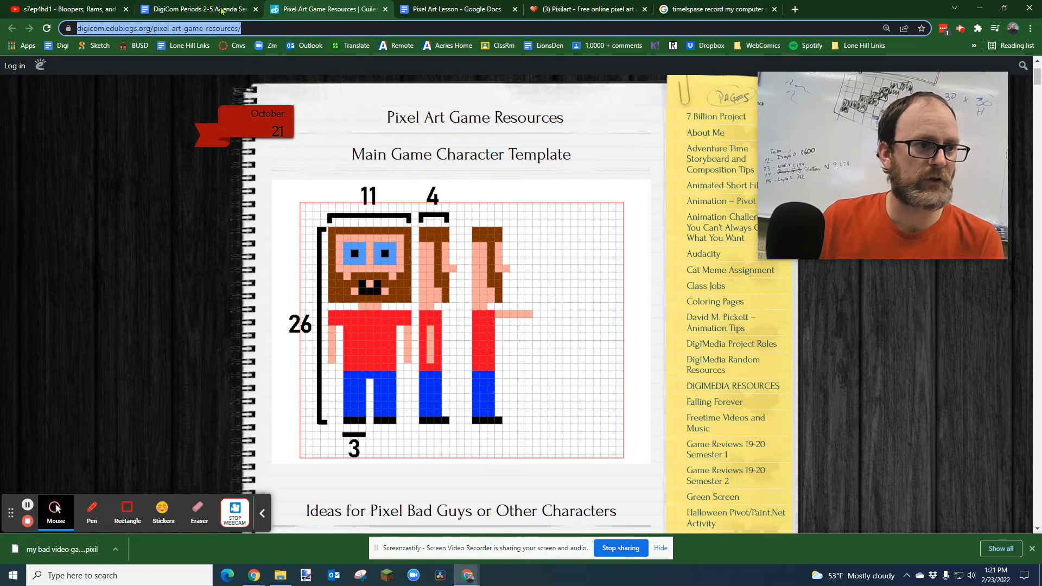
click(565, 10)
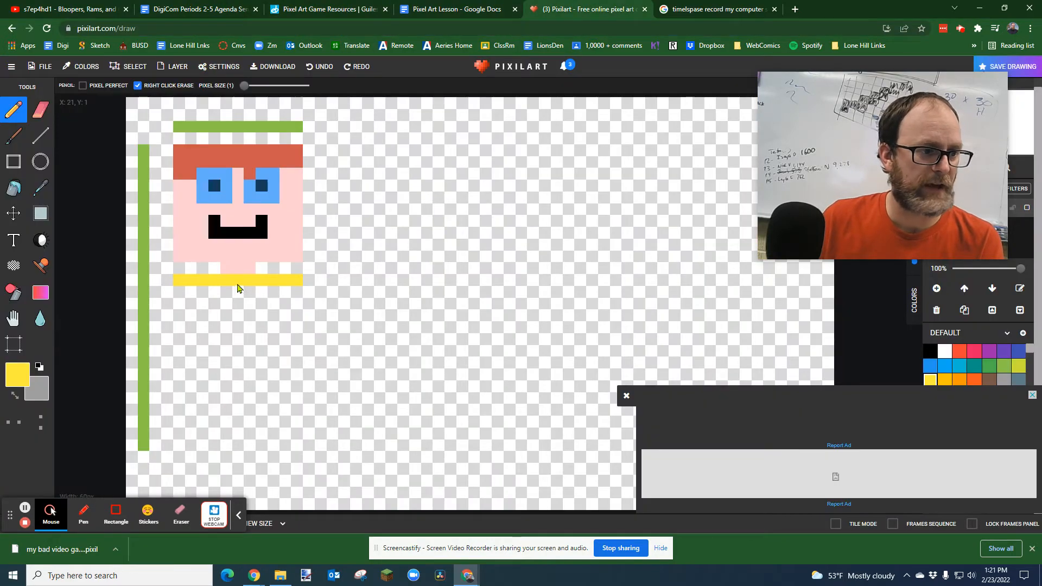
drag(168, 295, 299, 291)
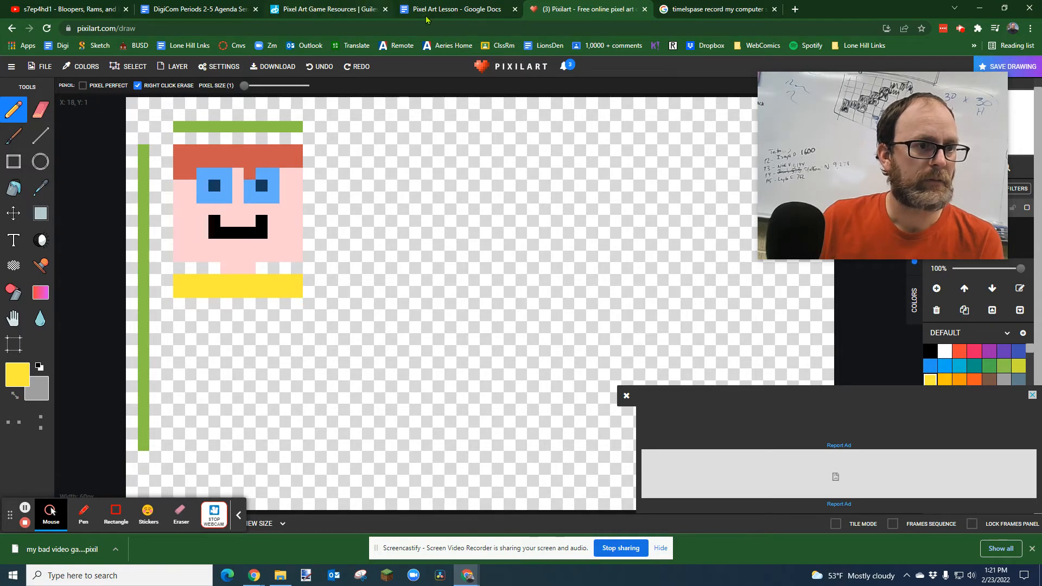
click(324, 10)
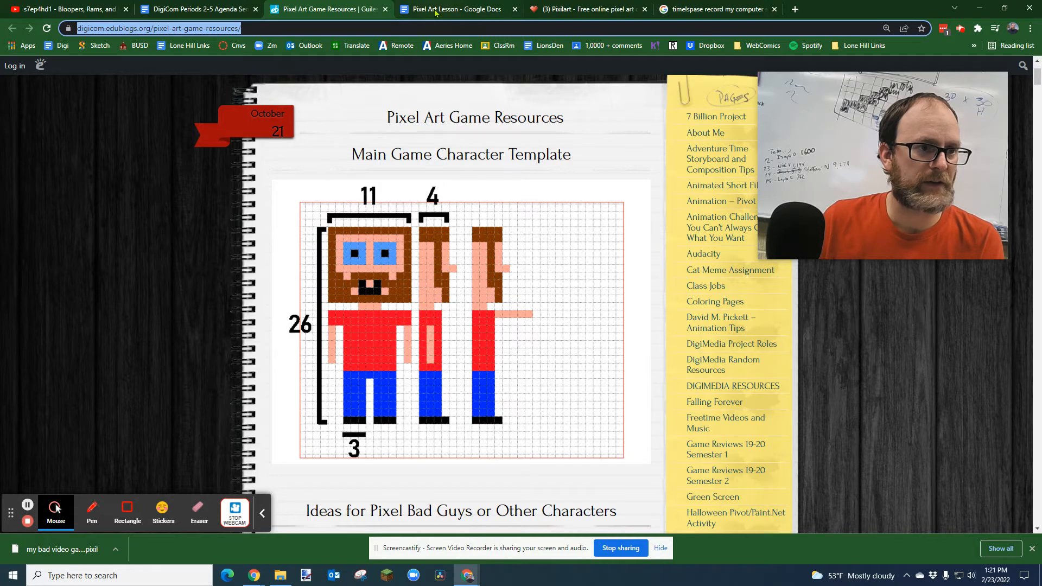
- Extend the yellow shirt with a filled torso seven pixels wide and seven pixels tall, centred below the shoulders
click(549, 17)
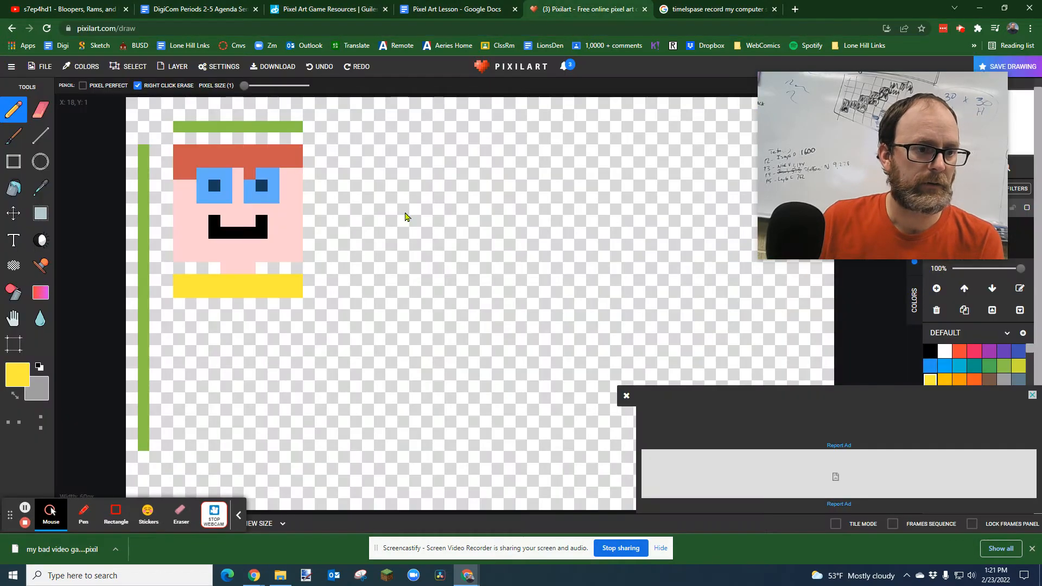
click(203, 305)
mouse_move(205, 313)
mouse_down()
mouse_move(204, 373)
mouse_move(285, 374)
mouse_up()
drag(275, 313, 274, 375)
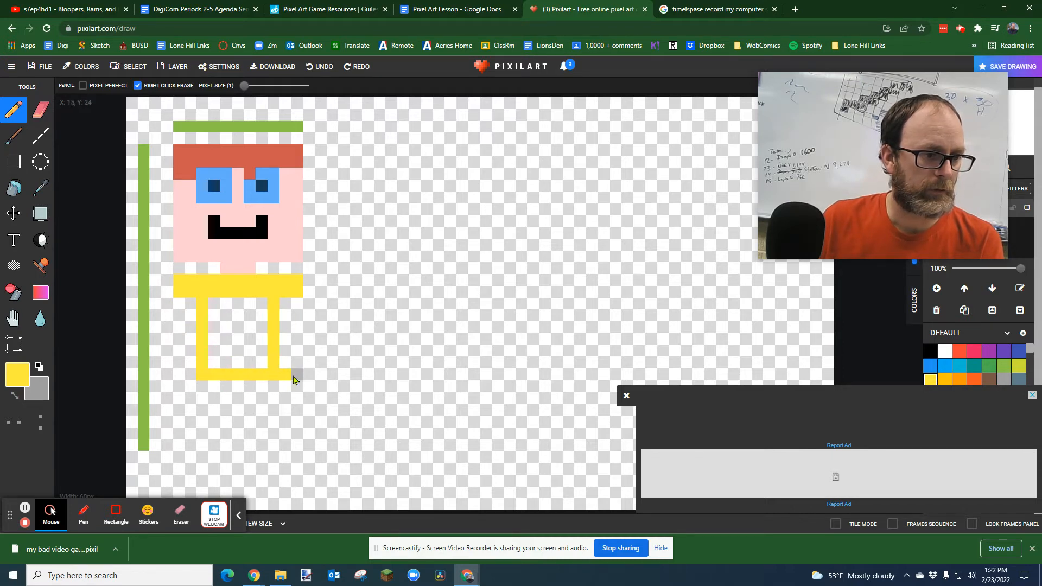
click(25, 193)
click(242, 323)
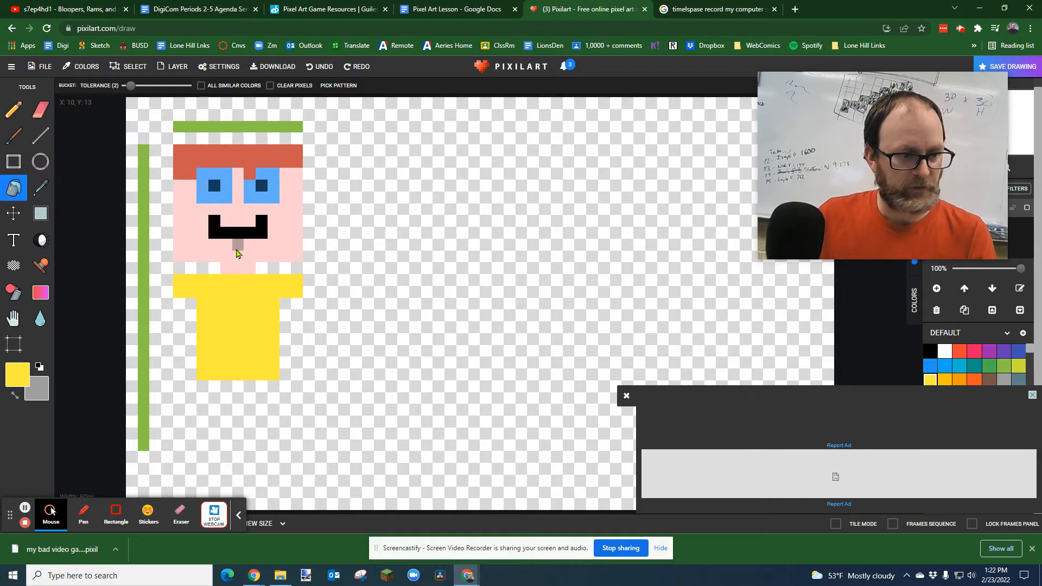
- Sample the face's light pink and draw an arm one pixel wide and five pixels long below each sleeve
key(v)
click(191, 240)
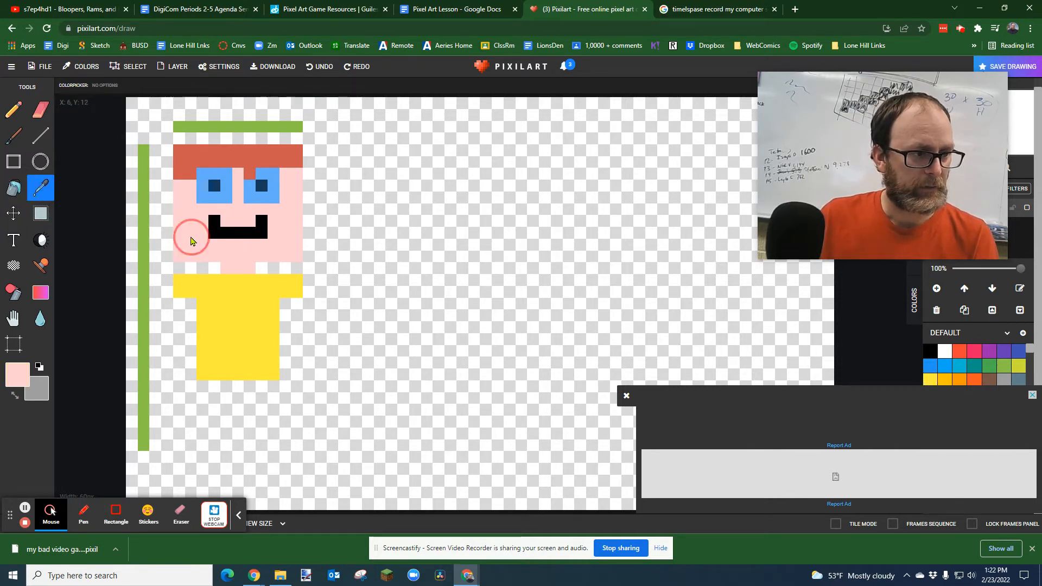
key(b)
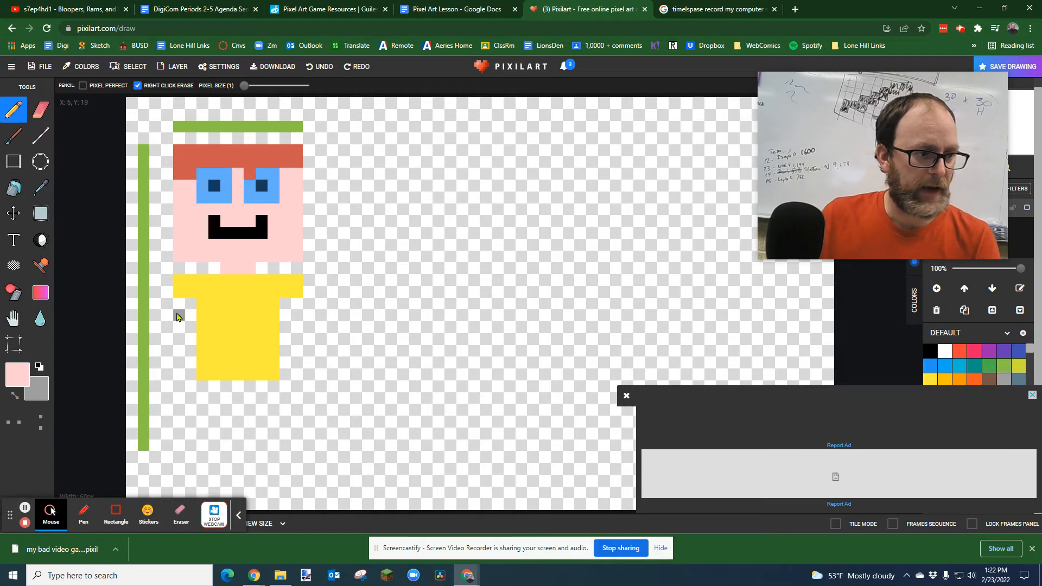
drag(179, 309, 180, 354)
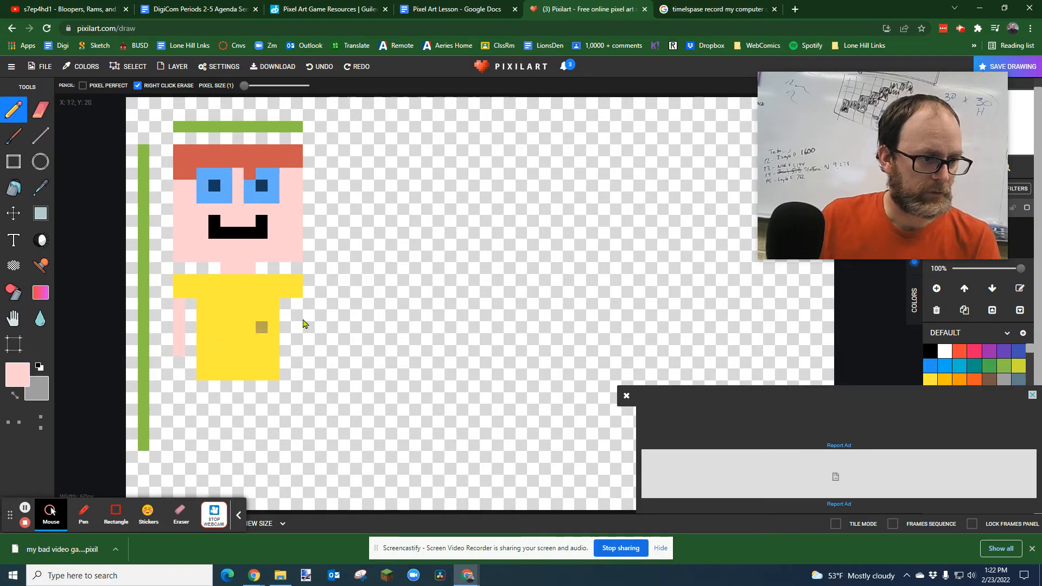
drag(297, 309, 295, 350)
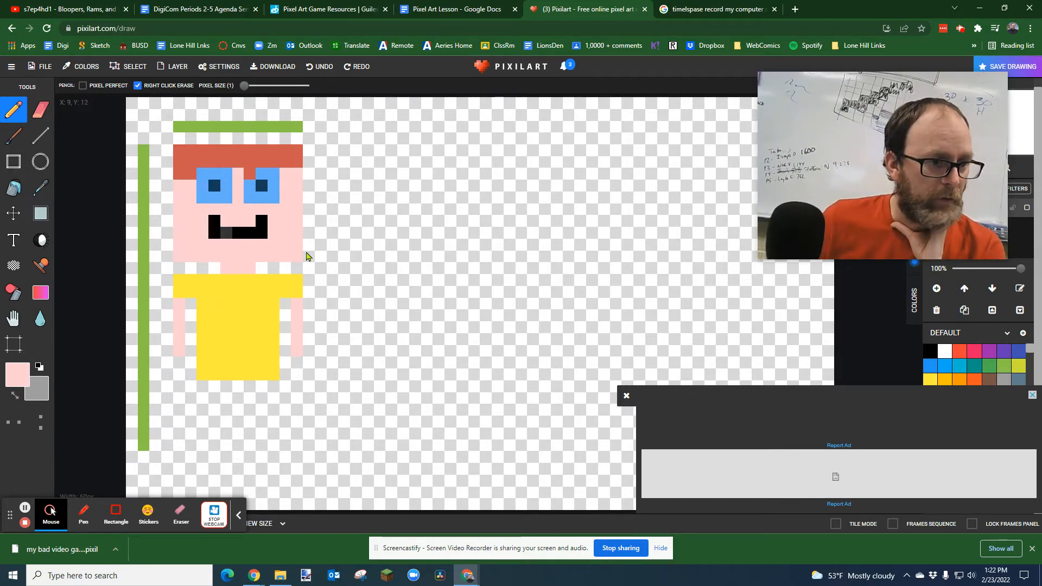
- Round the head by erasing three stepped pixels from each jaw corner and one pixel from each top corner of the hair
scroll(218, 283, up, 3)
scroll(219, 283, down, 3)
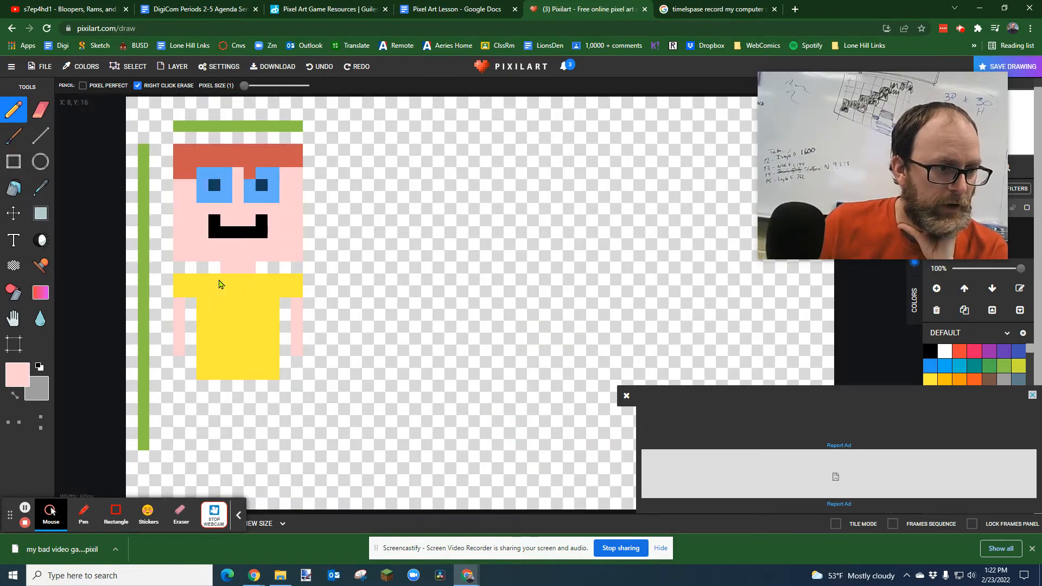
scroll(219, 284, up, 3)
scroll(232, 289, down, 3)
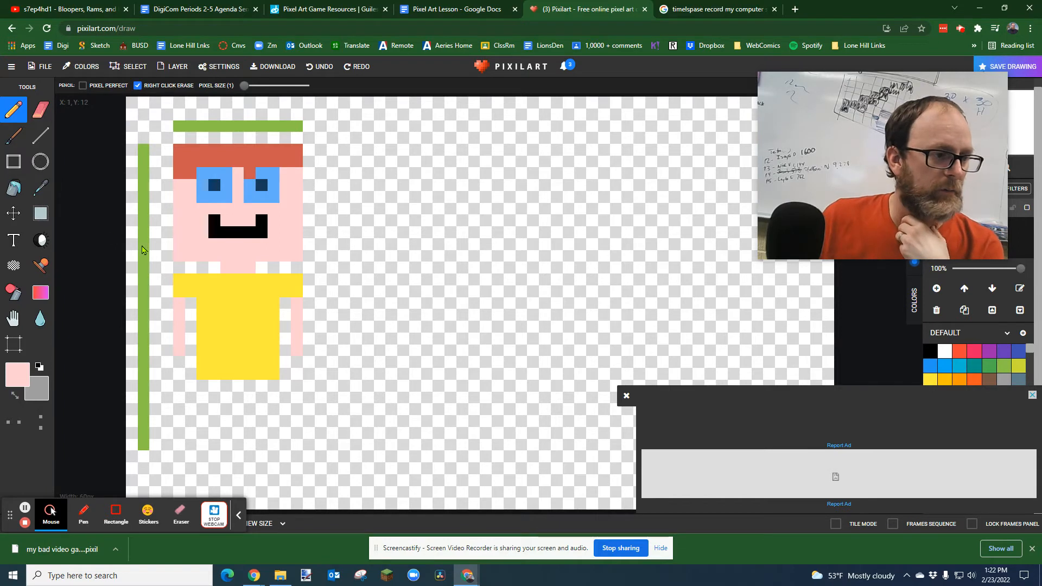
right_click(179, 256)
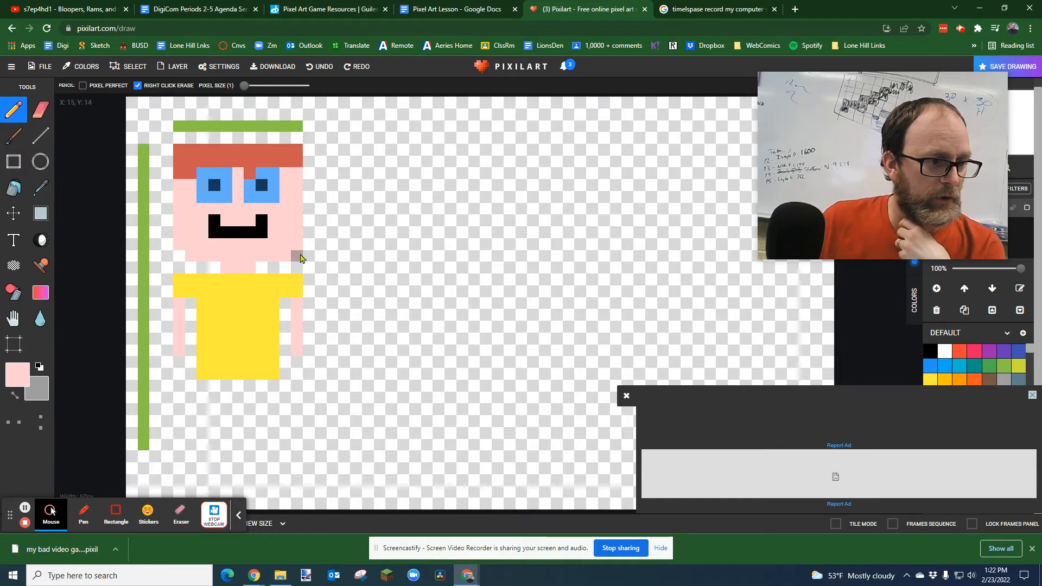
right_click(297, 245)
right_click(183, 248)
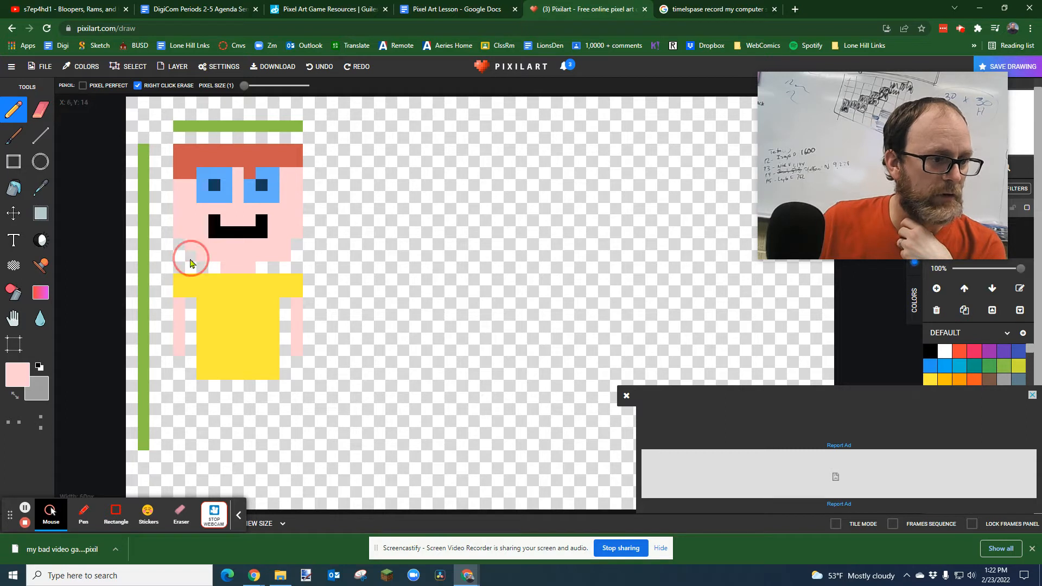
right_click(286, 257)
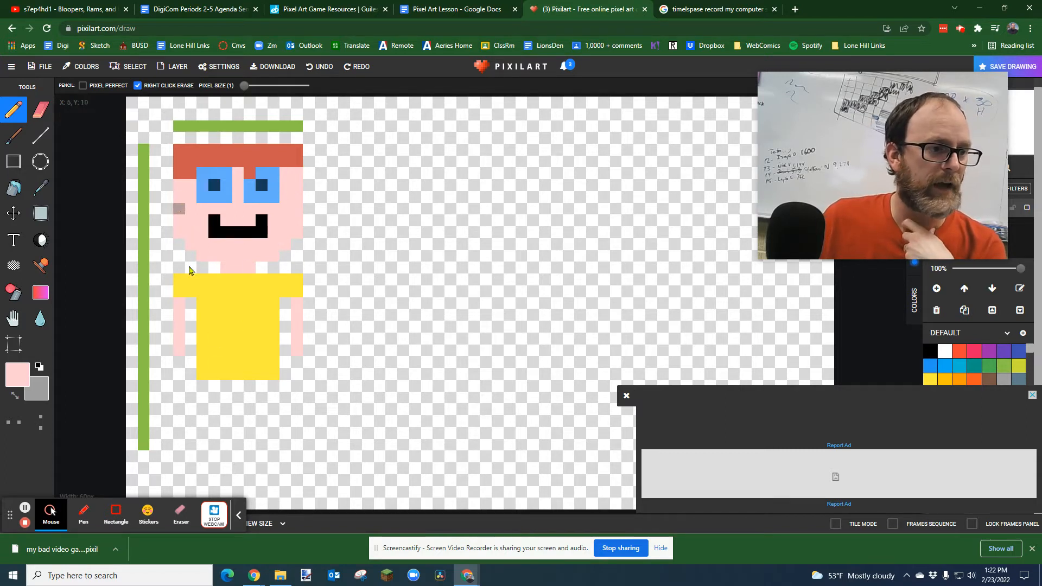
right_click(177, 148)
right_click(296, 156)
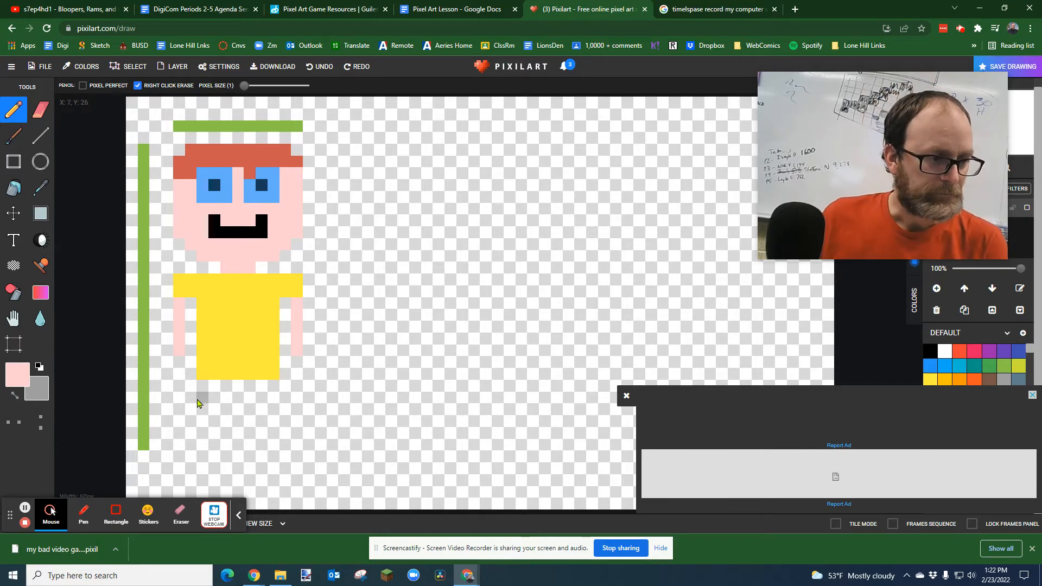
- Check the template and draw blue (#3f51b5) trousers below the shirt: a seven-pixel waist row and two legs three pixels wide and five tall
click(316, 11)
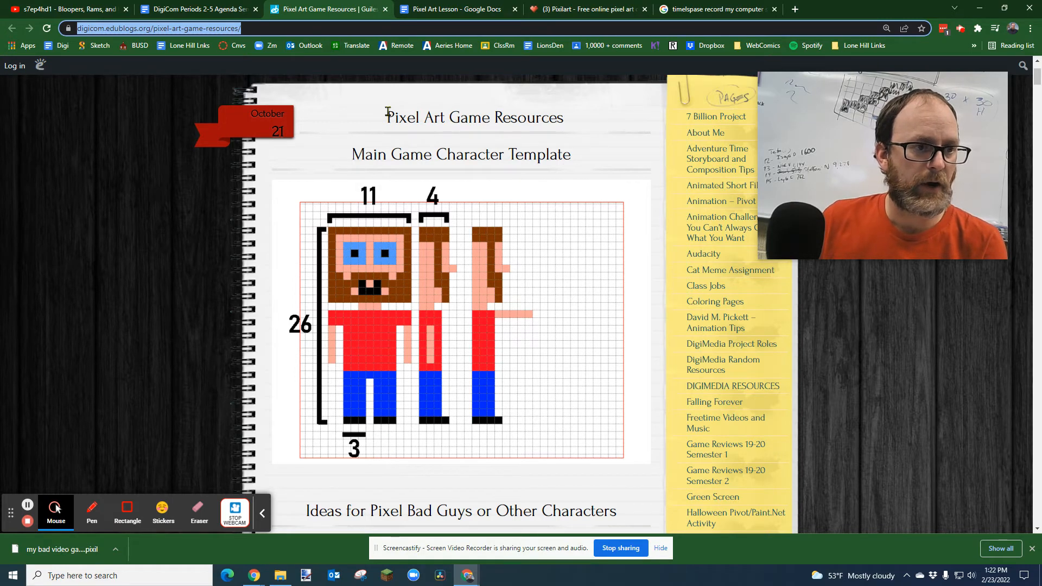
click(579, 11)
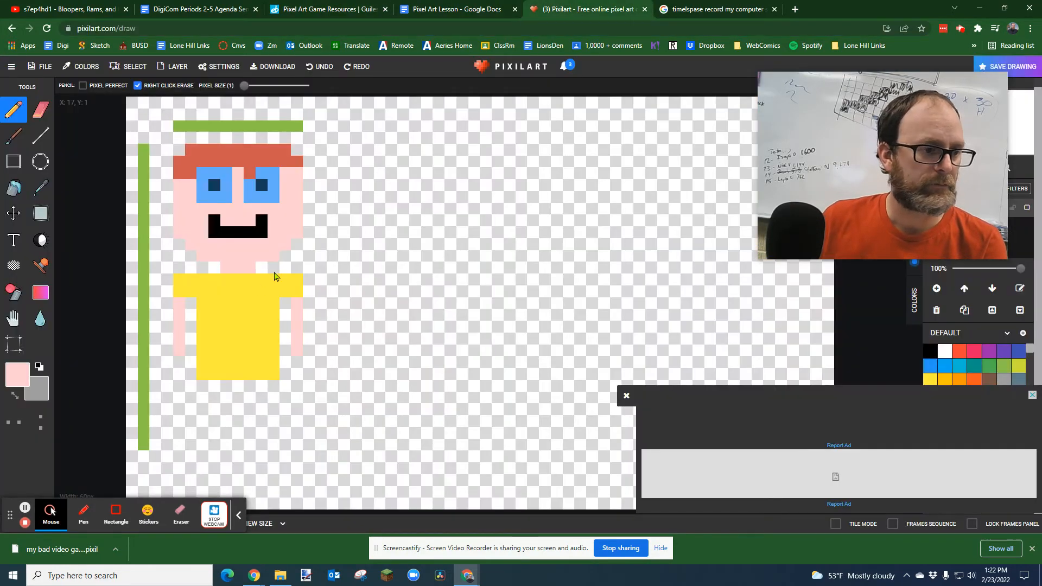
click(17, 374)
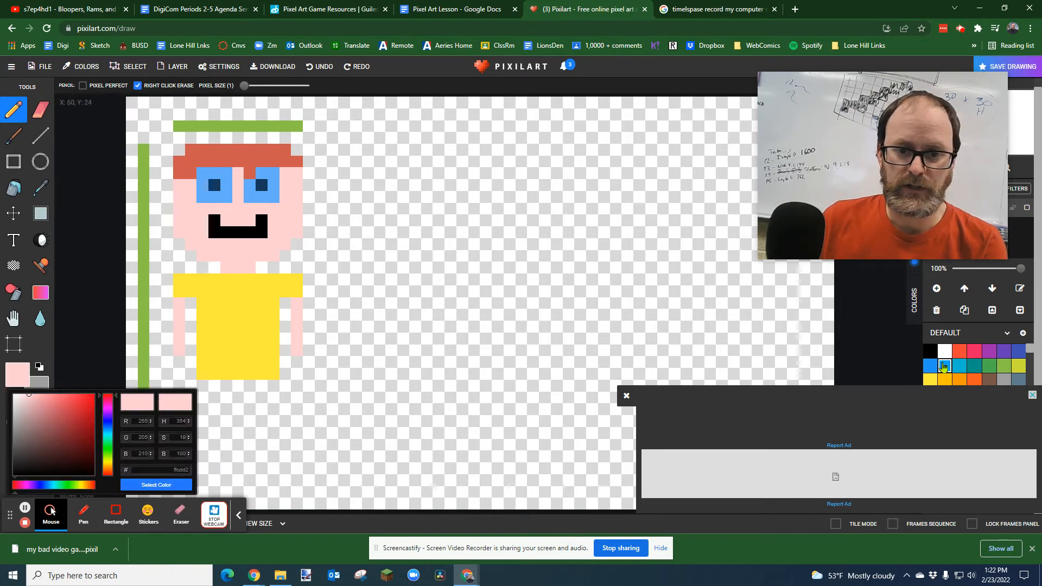
click(1019, 353)
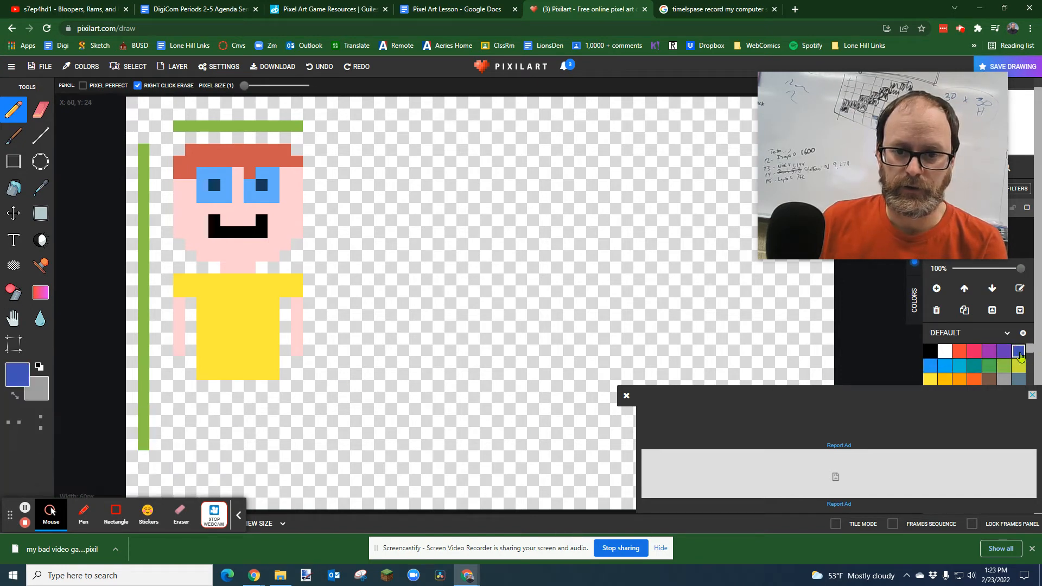
click(1029, 397)
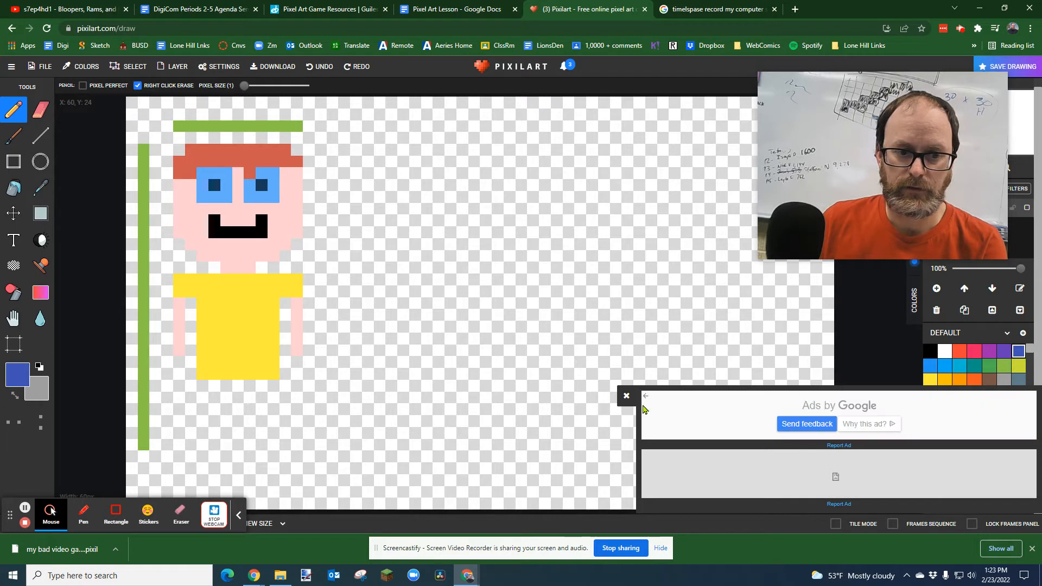
click(626, 396)
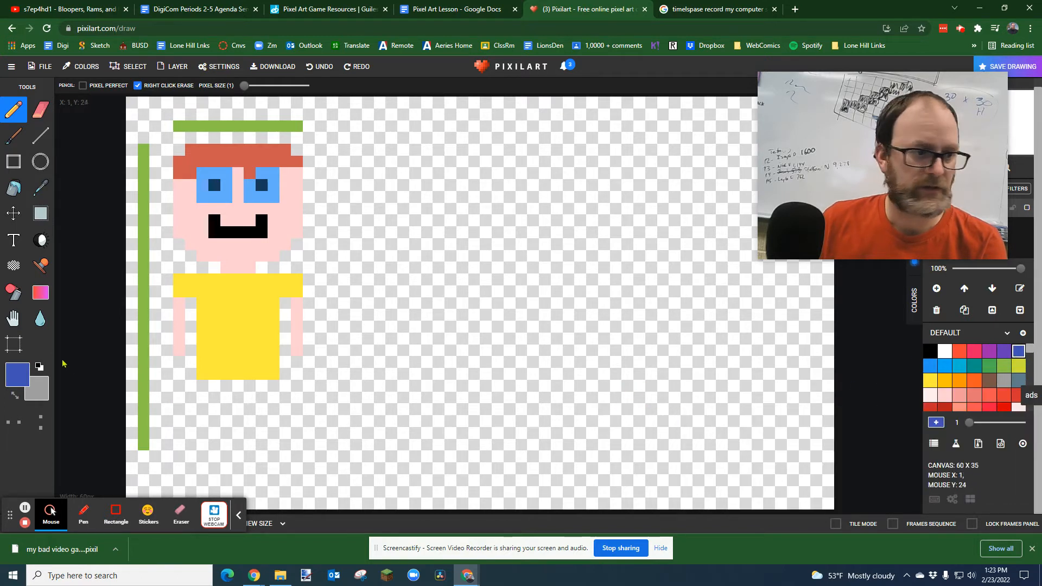
drag(203, 387, 279, 386)
click(203, 398)
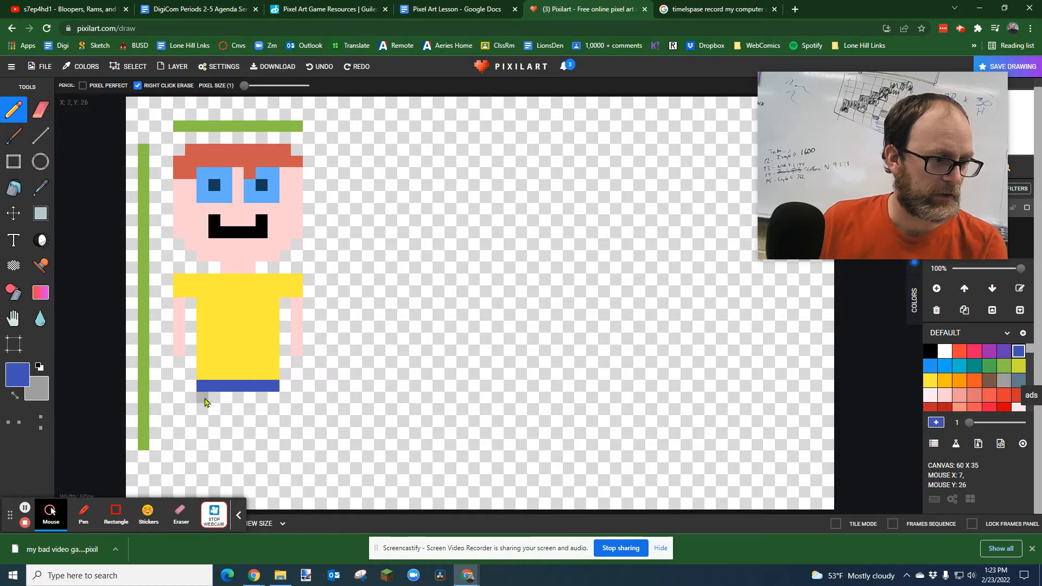
mouse_move(206, 407)
mouse_down()
mouse_move(210, 447)
mouse_move(216, 398)
mouse_move(274, 403)
mouse_move(274, 446)
mouse_move(266, 447)
mouse_move(265, 392)
mouse_move(263, 425)
mouse_move(227, 407)
mouse_move(225, 442)
mouse_up()
drag(249, 399, 249, 442)
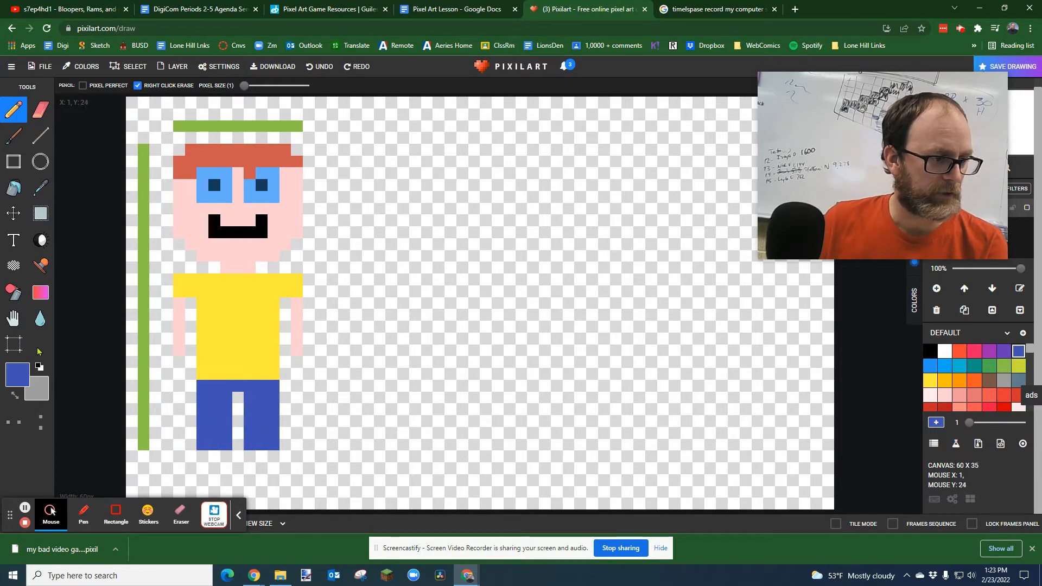
- Try white shoes over the lowest pixels of both trouser legs, and undo them
click(17, 374)
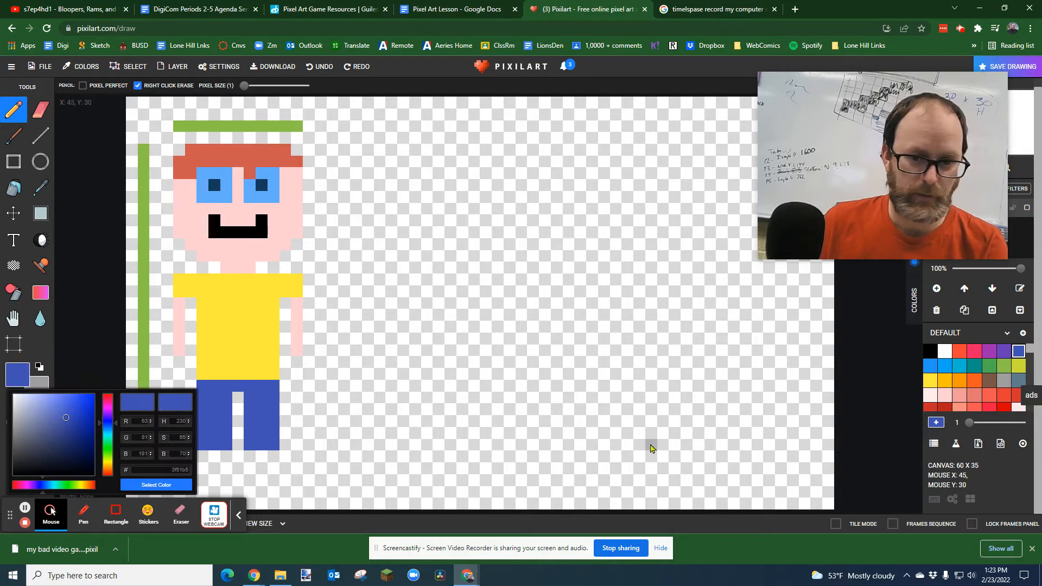
click(946, 358)
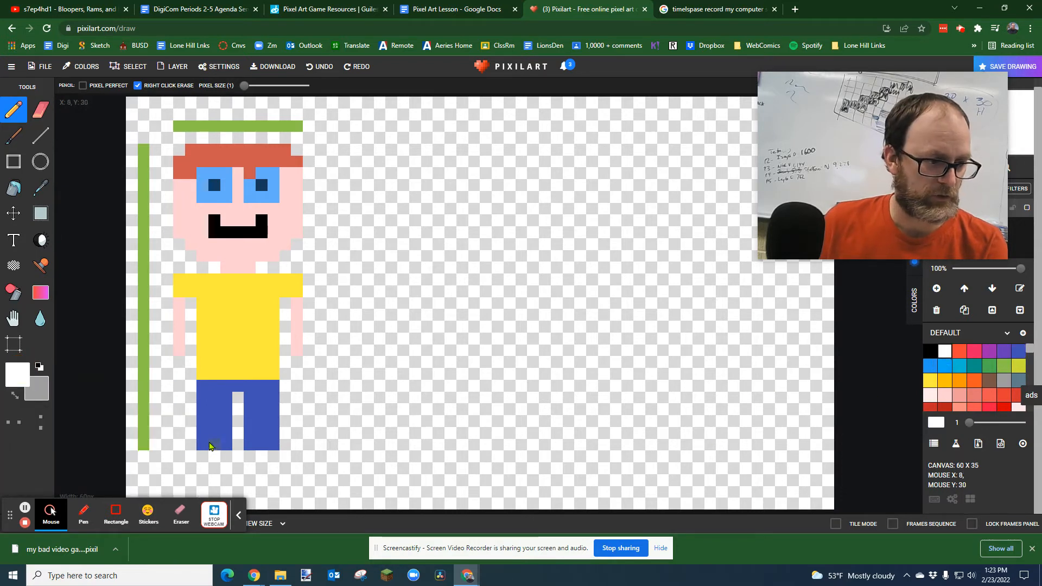
drag(205, 443, 216, 444)
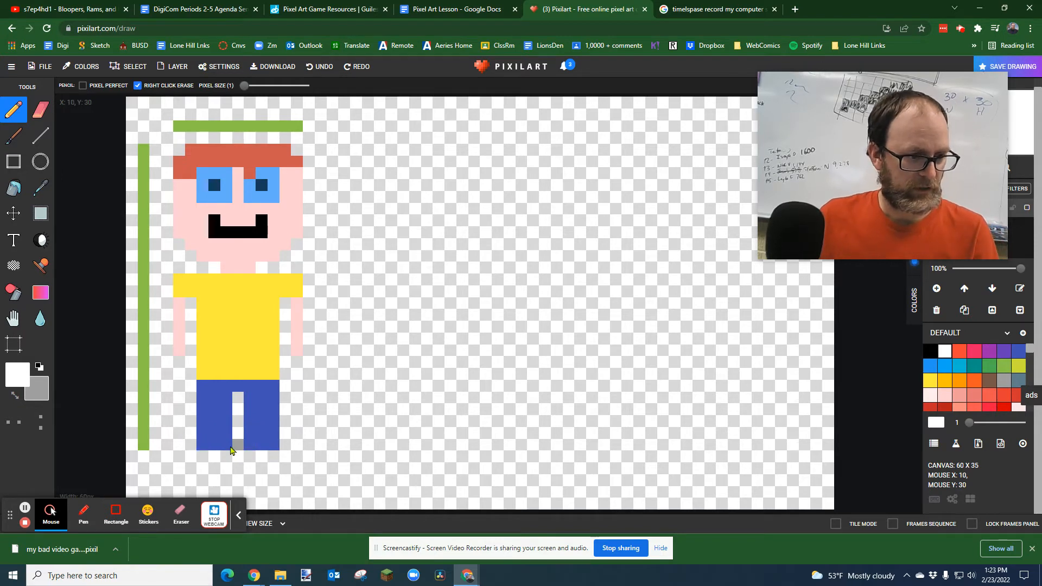
click(227, 452)
drag(251, 450, 271, 446)
click(215, 439)
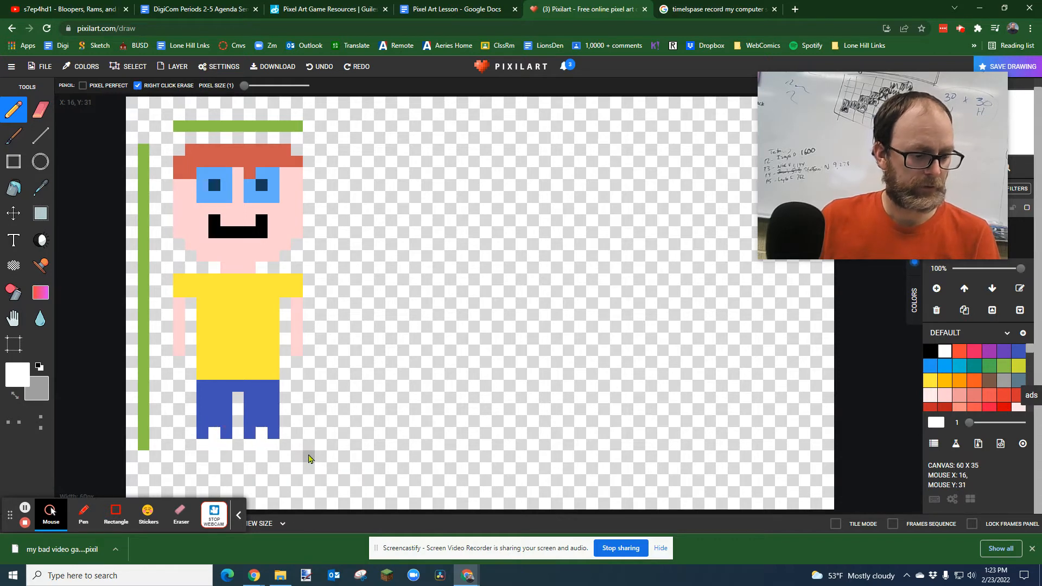
key(ctrl+z)
key(ctrl+z)
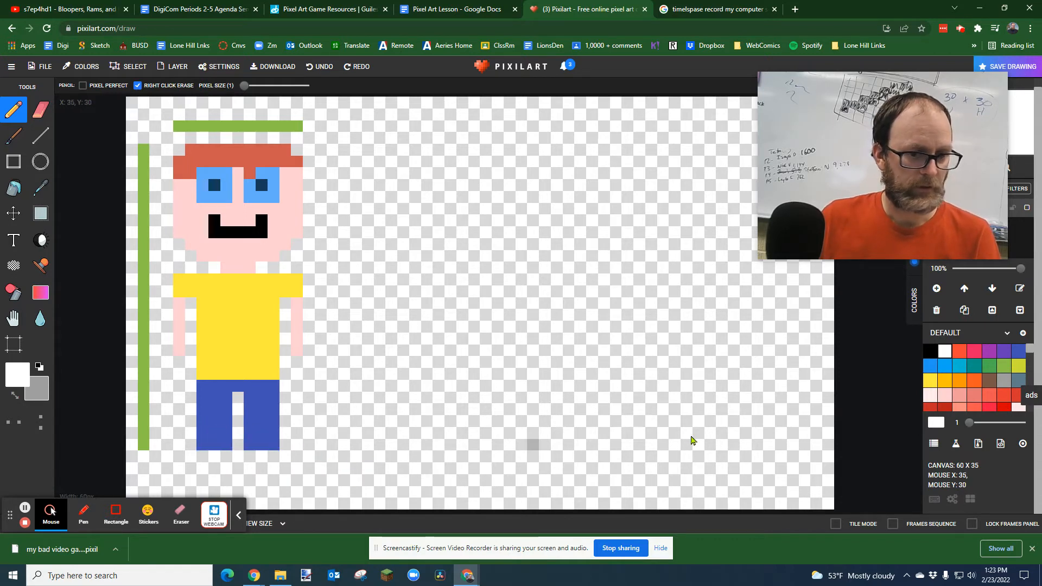
- Draw brown shoes three pixels wide and one pixel high directly below each trouser leg
click(990, 383)
click(203, 456)
click(216, 457)
click(226, 457)
click(249, 457)
click(261, 456)
click(273, 456)
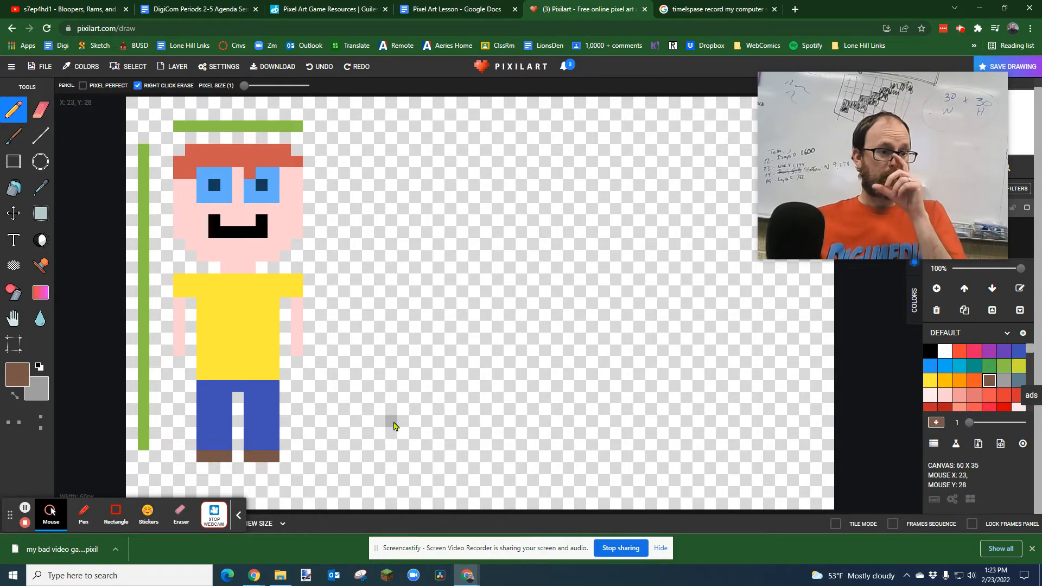
- Try a brown letter G on the front of the yellow shirt, rework its shape, and undo it
mouse_move(250, 303)
mouse_down()
mouse_move(225, 312)
mouse_move(223, 334)
mouse_move(226, 347)
mouse_move(255, 345)
mouse_up()
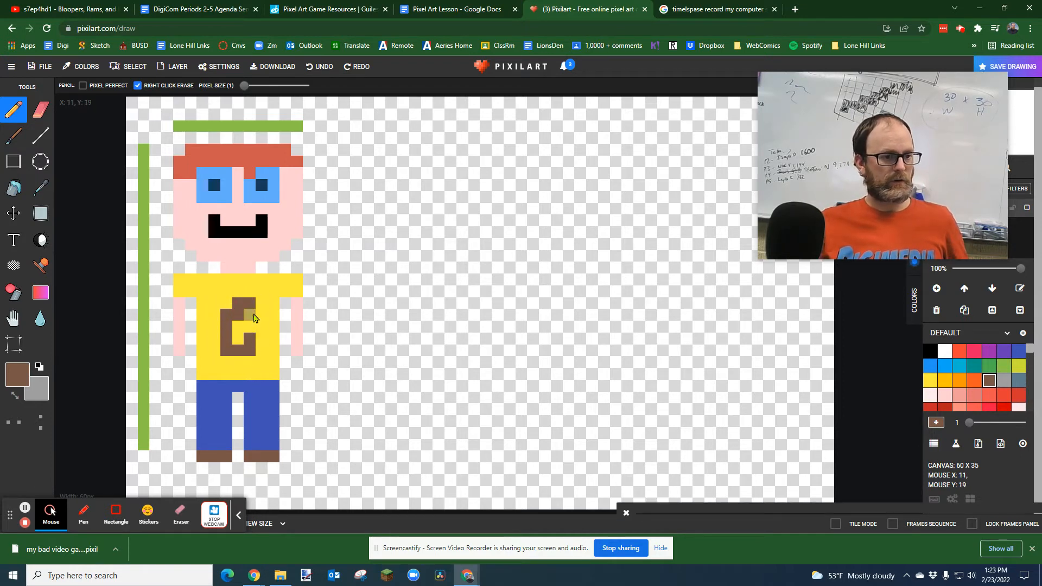
drag(237, 326, 248, 334)
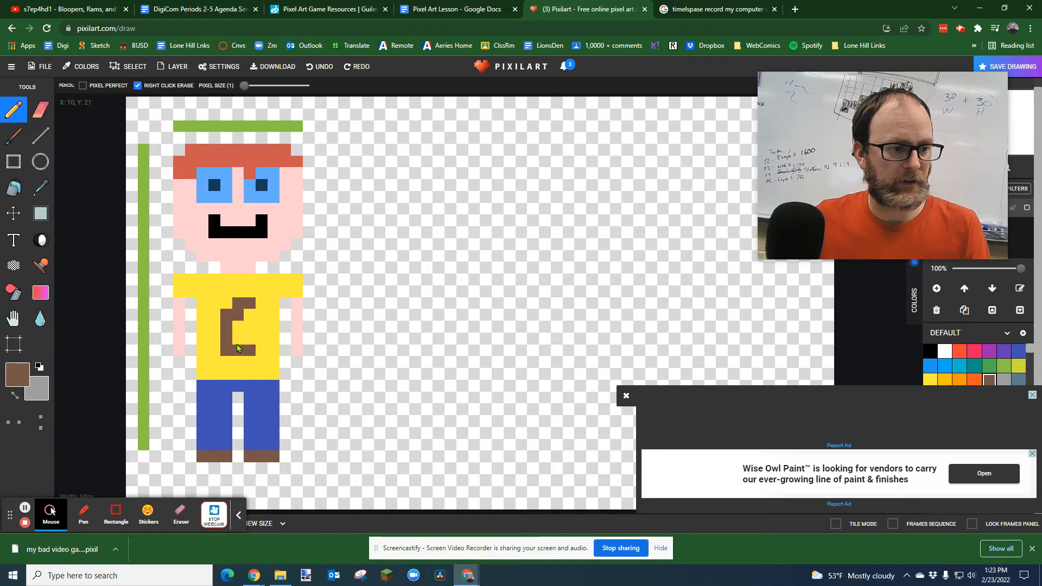
key(ctrl+z)
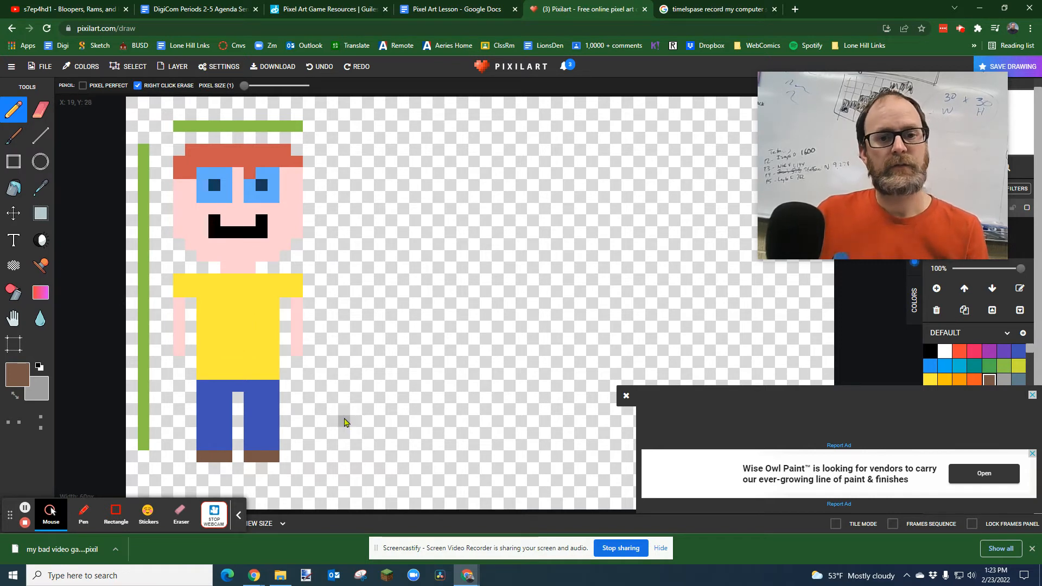
- Check the template's side view and draw a green width guide four pixels long beside the front view's top guide
click(624, 402)
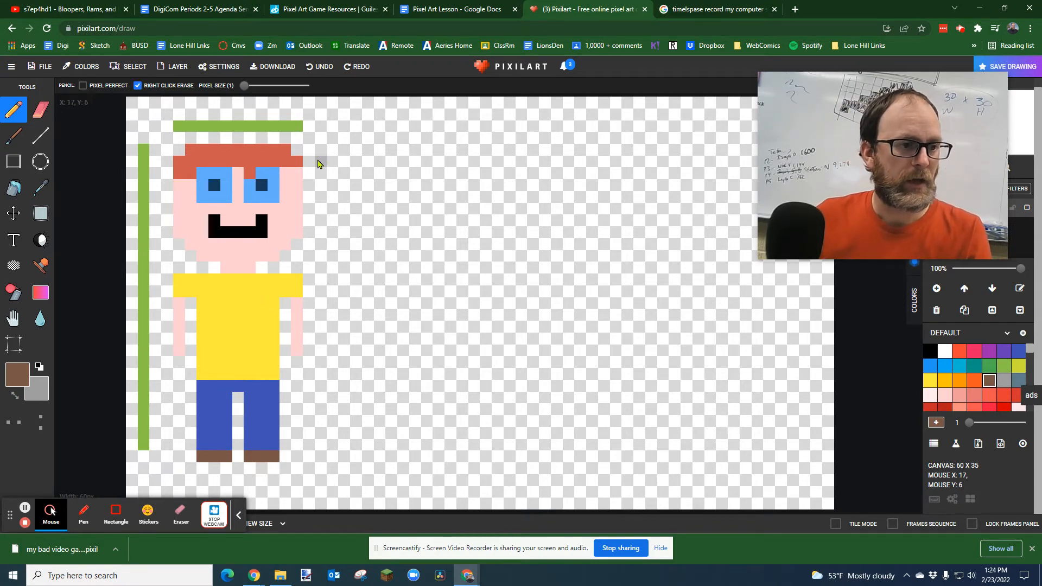
click(346, 11)
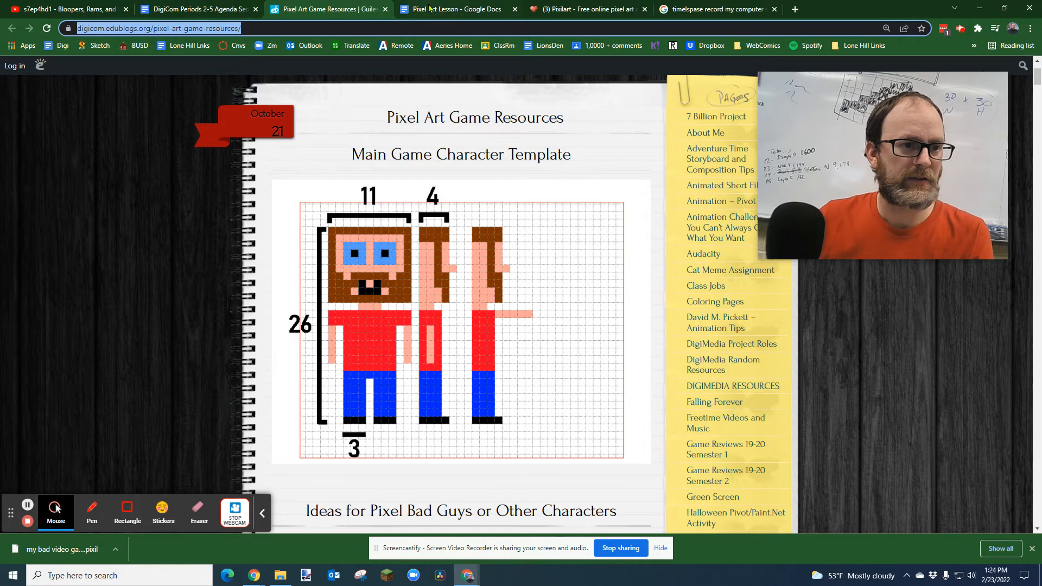
click(579, 10)
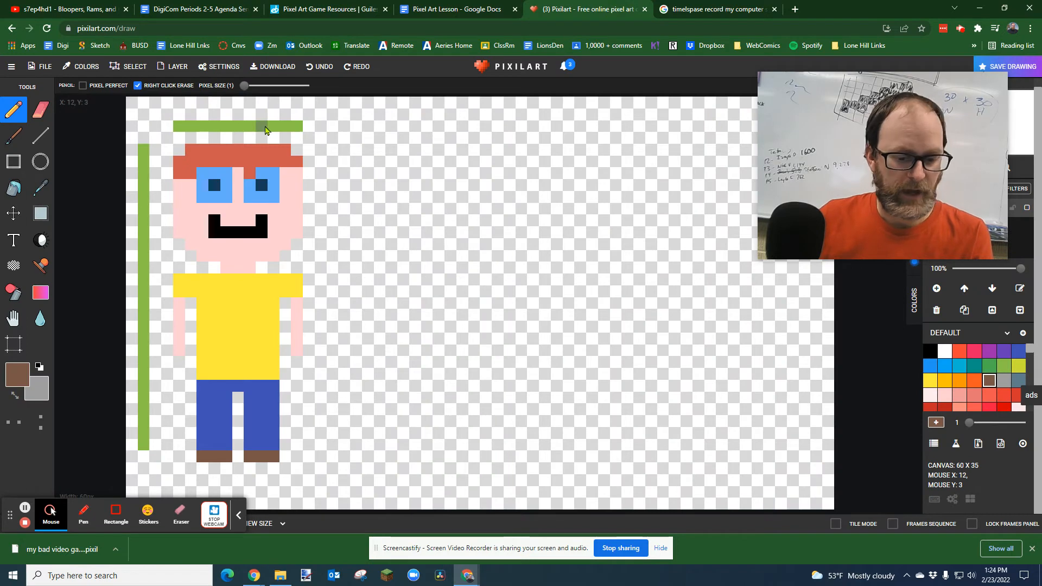
alt+click(267, 128)
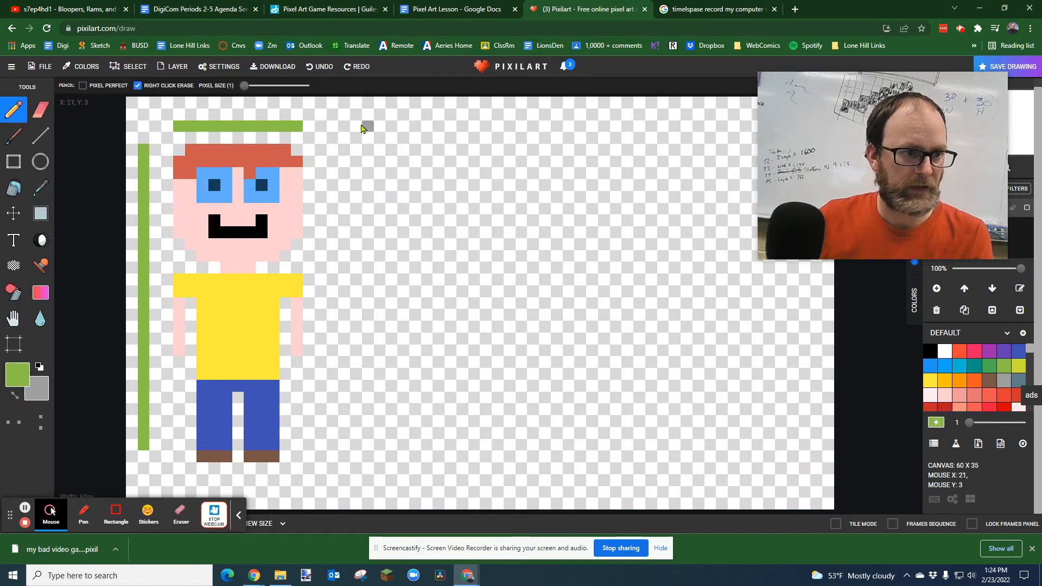
click(357, 128)
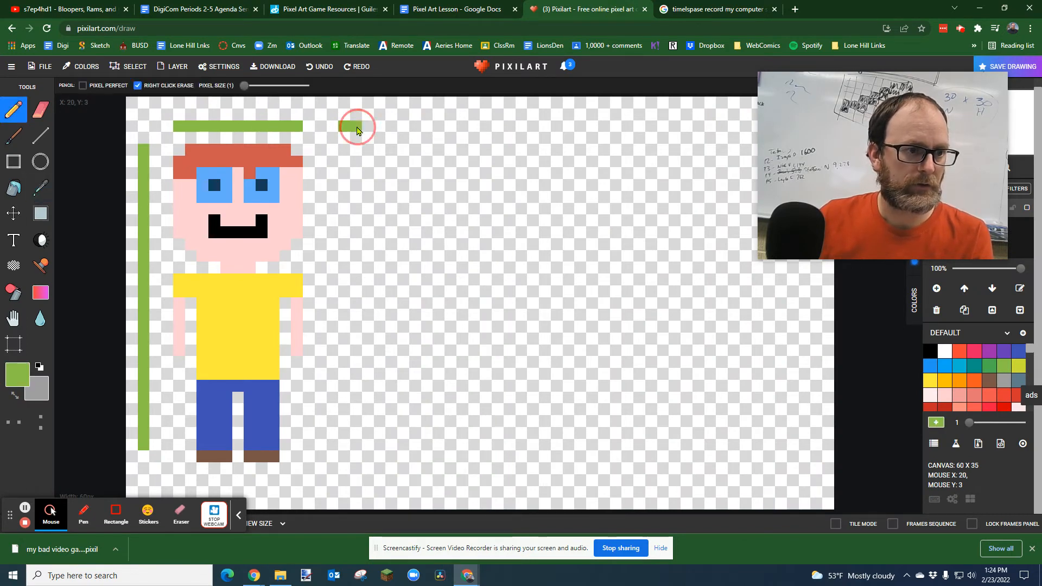
click(369, 128)
click(383, 129)
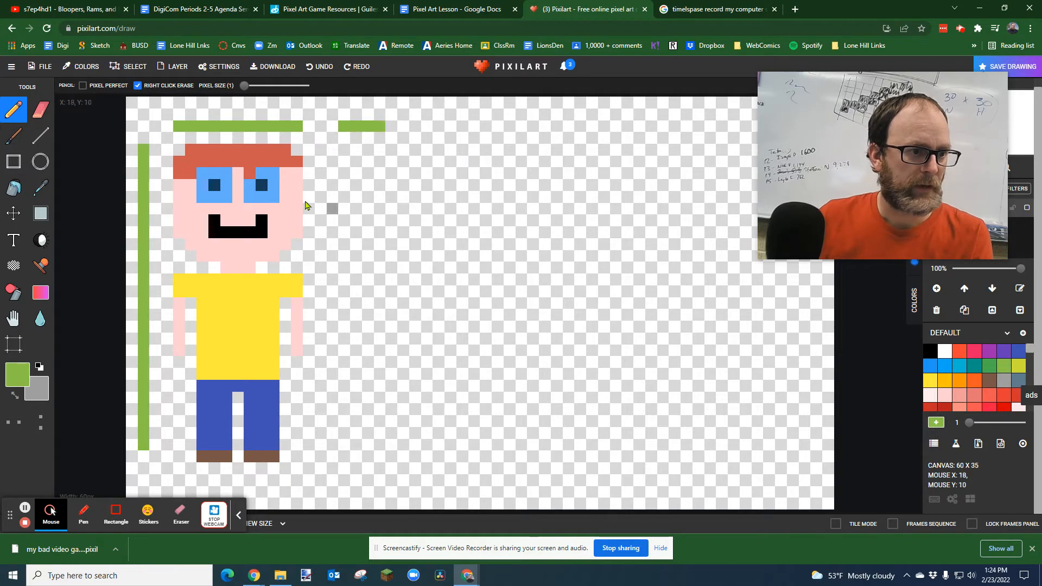
- Draw the side view's hair in the front view's hair colour: rows of four and three pixels, plus one pixel at the back
key(alt)
alt+click(283, 153)
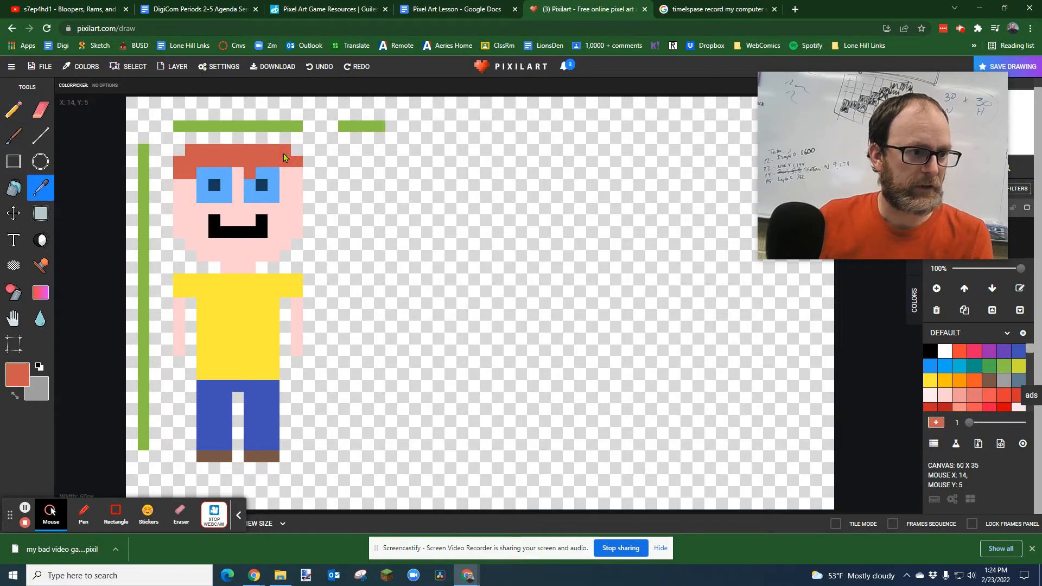
click(345, 152)
click(356, 150)
click(368, 151)
click(380, 151)
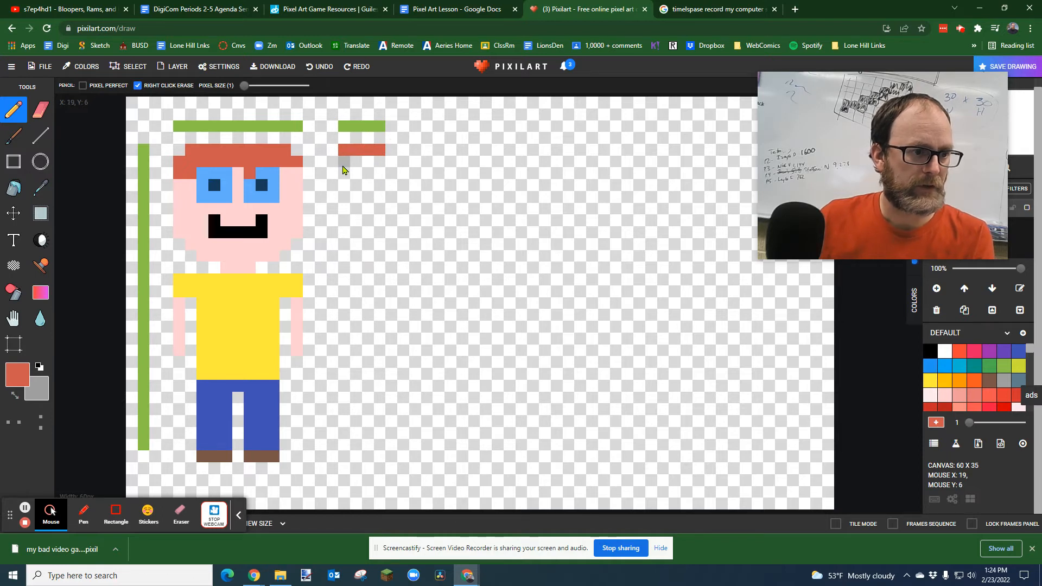
click(344, 161)
click(356, 162)
click(368, 162)
click(344, 173)
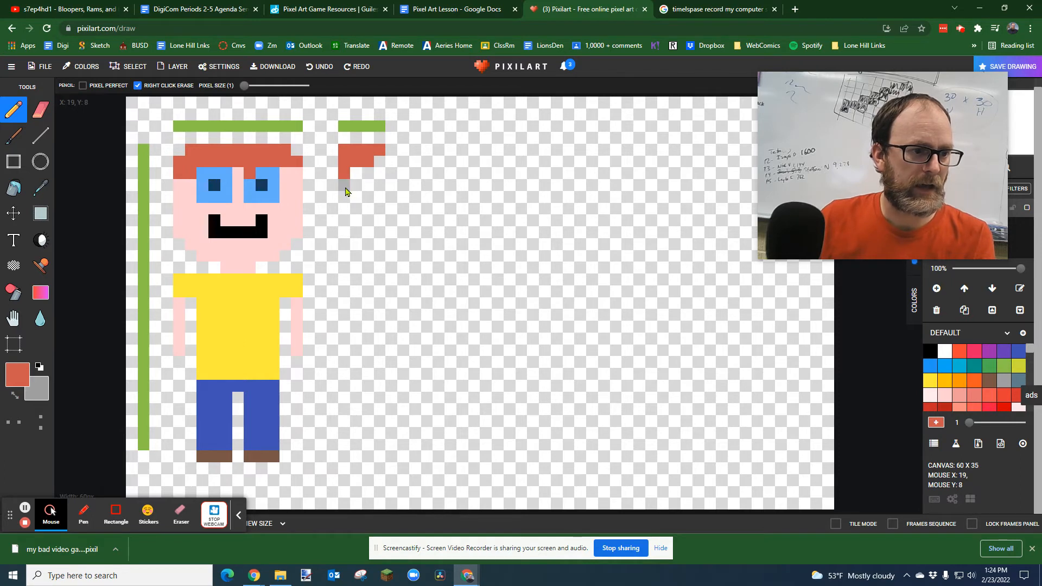
- Fill the side view's face below the hair with the character's skin colour, narrowing to a two-pixel-wide neck
alt+click(297, 182)
drag(345, 191, 347, 260)
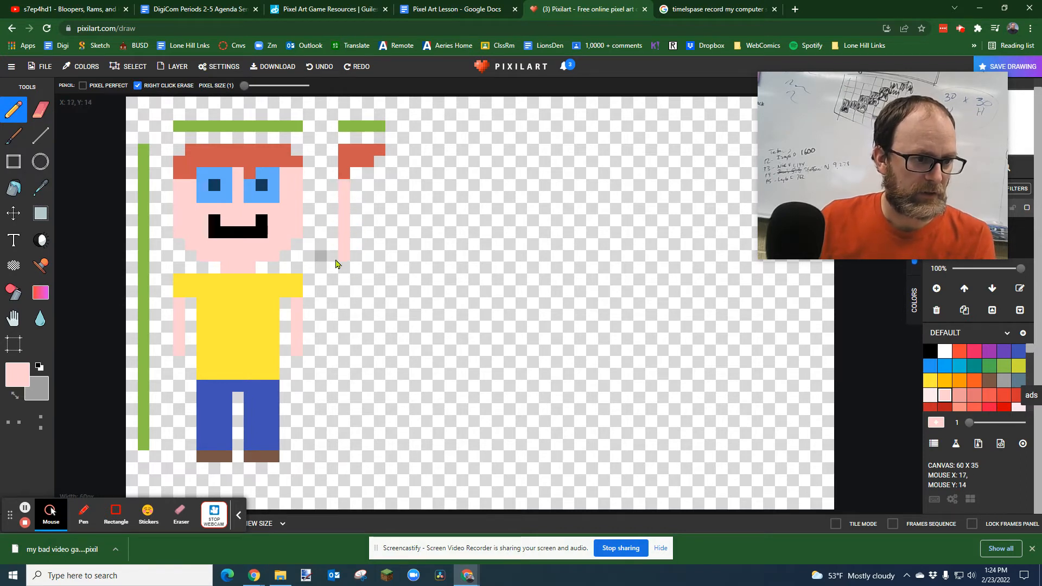
drag(362, 272, 365, 253)
mouse_move(381, 170)
mouse_down()
mouse_move(383, 244)
mouse_move(359, 245)
mouse_move(353, 177)
mouse_move(366, 229)
mouse_move(365, 174)
mouse_up()
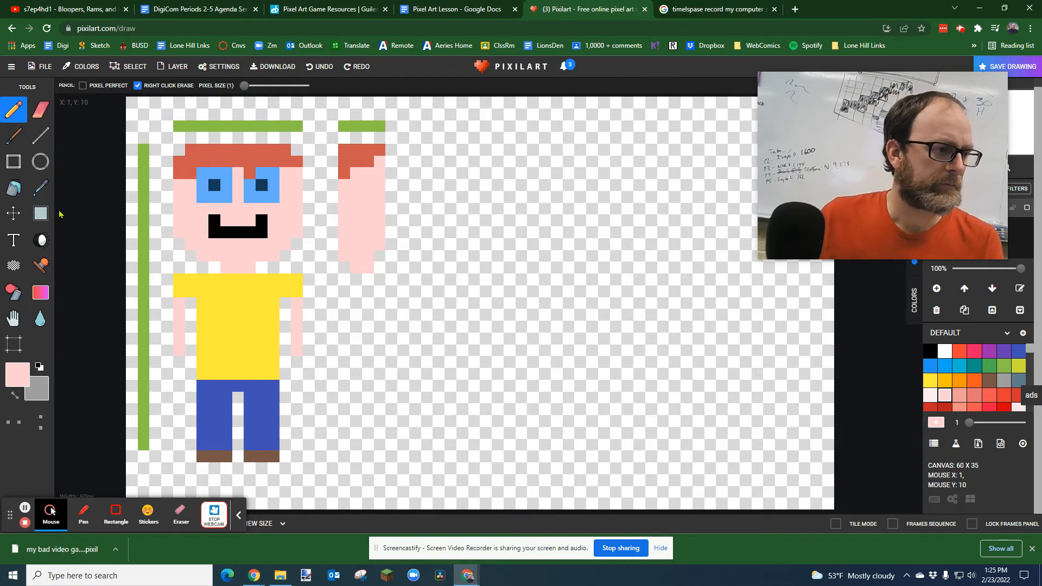
- Extend the side view's hair down the front edge of the forehead by two pixels in the same hair colour
key(i)
click(285, 162)
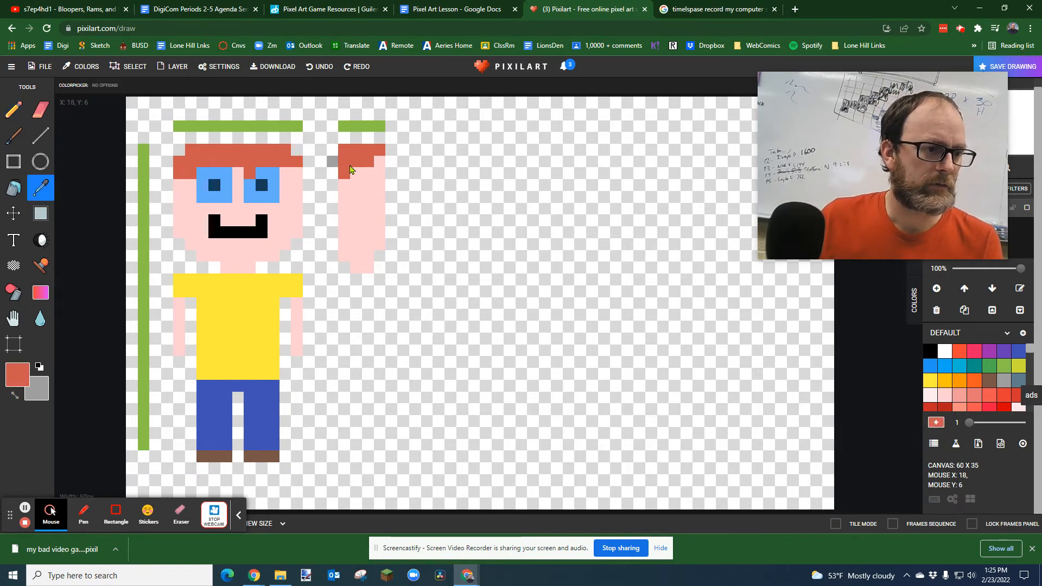
click(378, 175)
key(b)
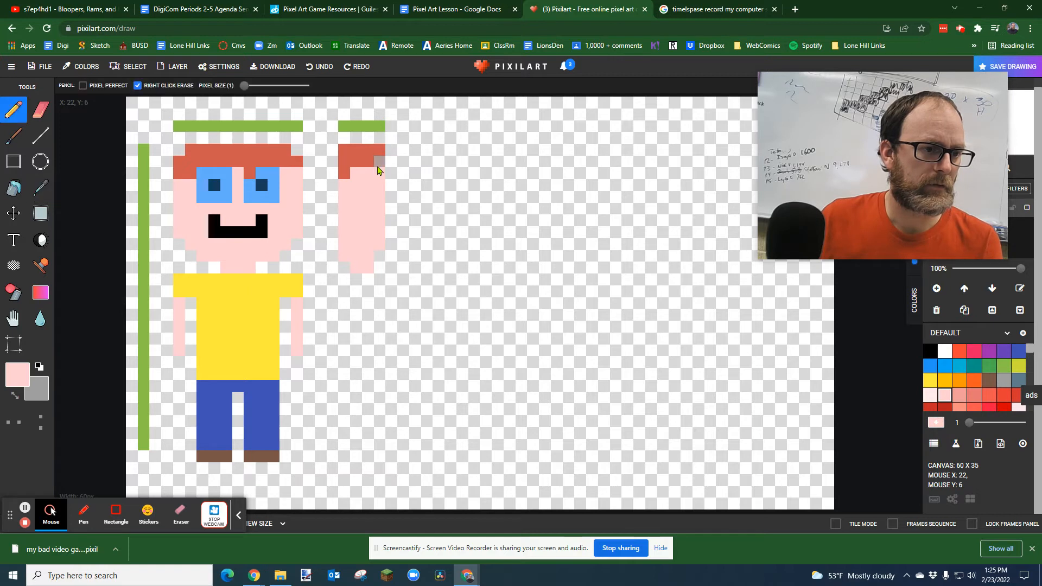
key(i)
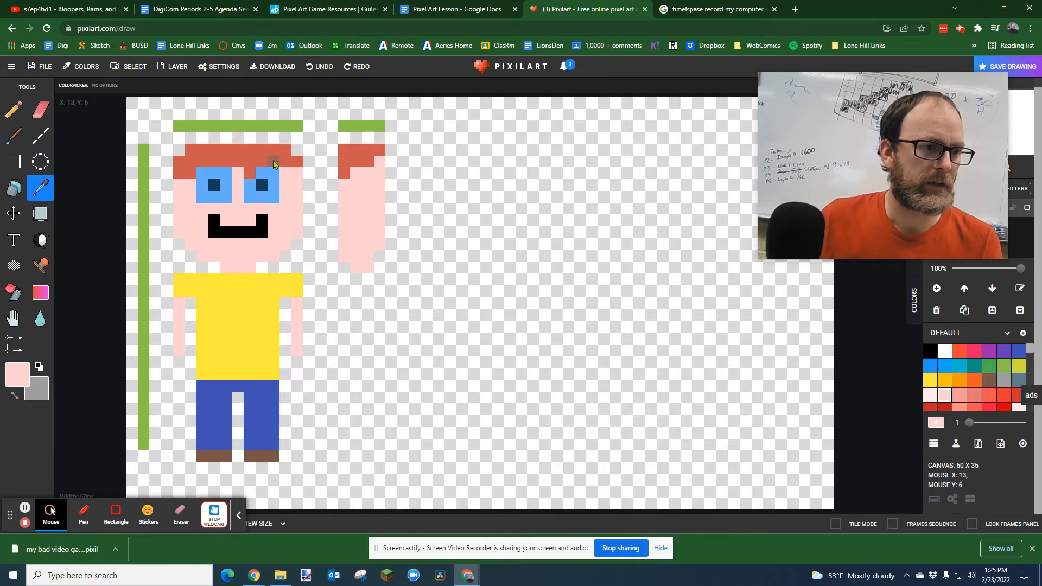
click(274, 161)
key(b)
click(378, 175)
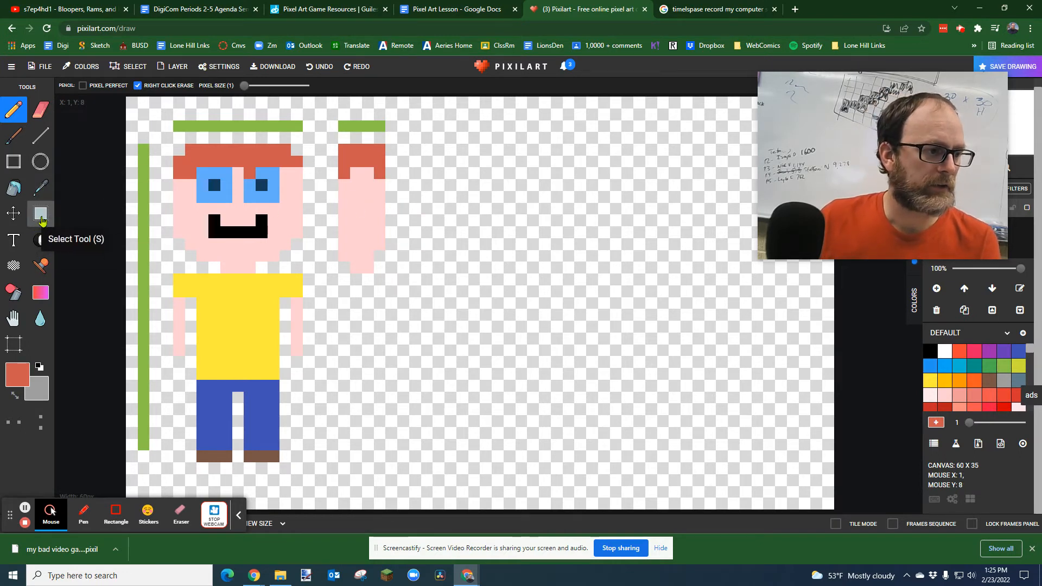
- Draw the side view's eye on the face's front edge as two light blue pixels, with the upper one recoloured to the dark blue pupil colour
key(i)
click(262, 196)
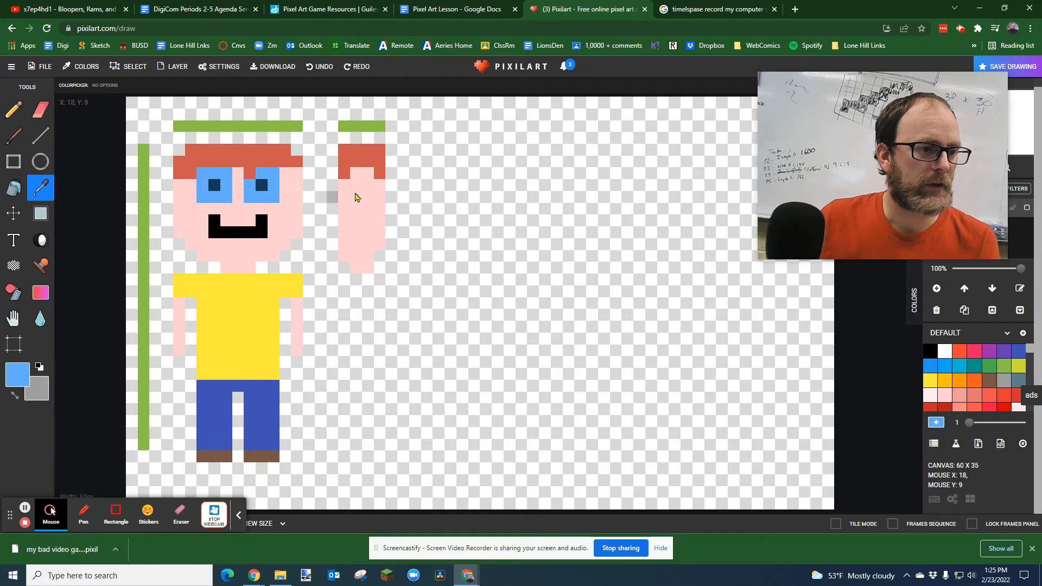
key(b)
click(380, 186)
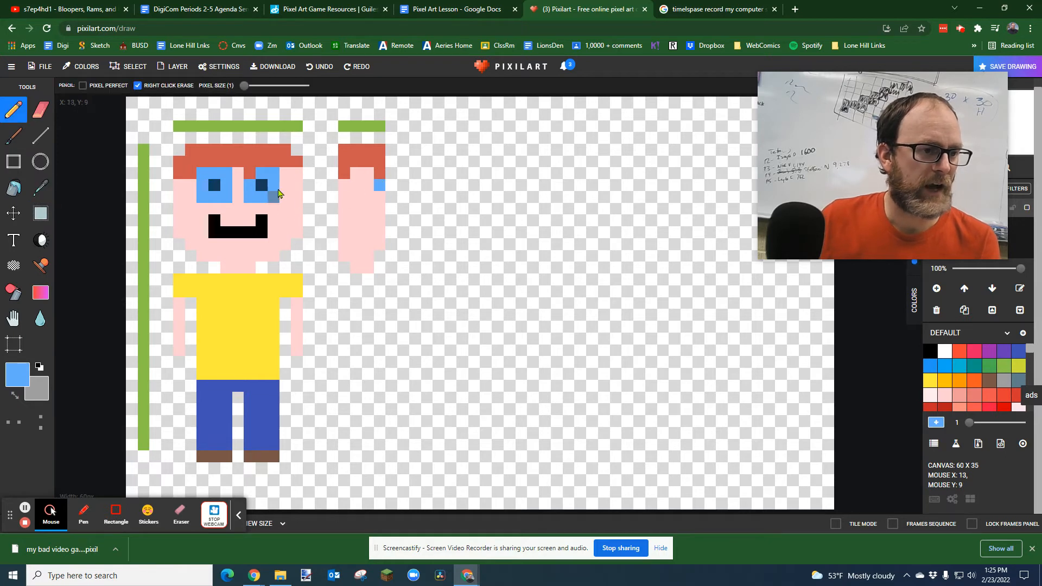
click(379, 197)
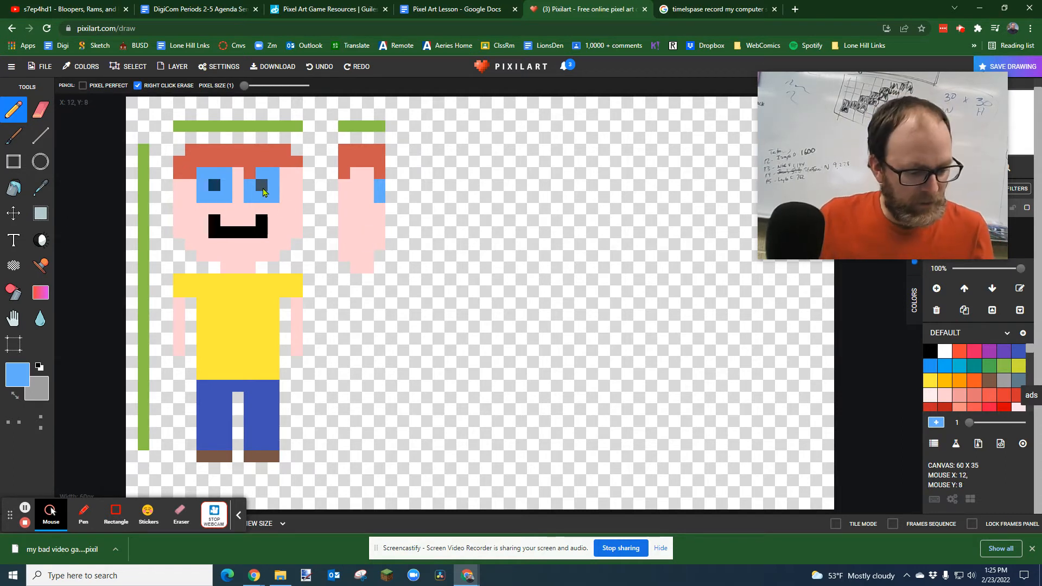
key(i)
click(263, 190)
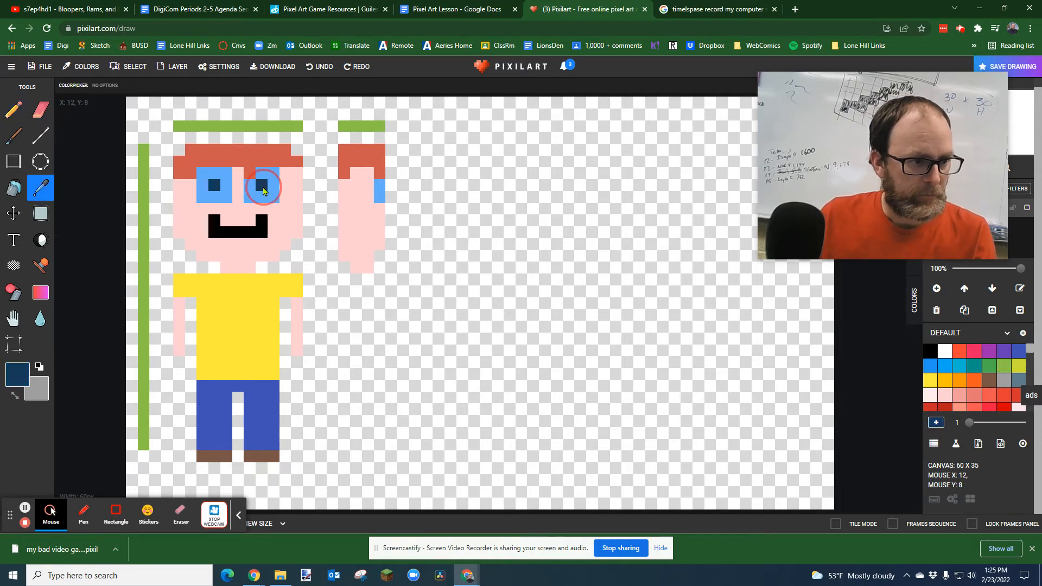
key(b)
click(379, 185)
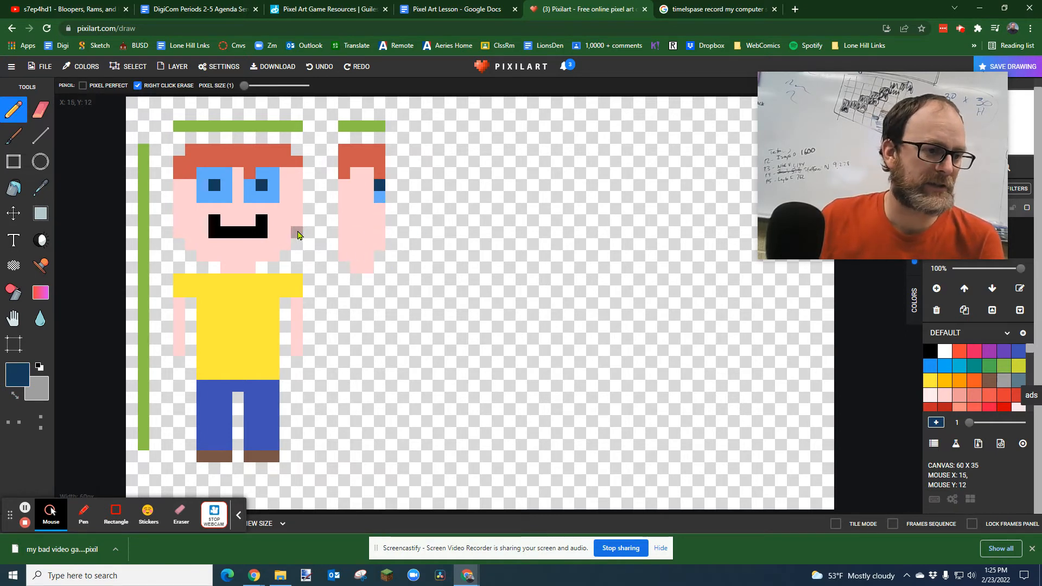
- Draw a black mouth two pixels tall on the front edge of the side view's face, level with the front view's mouth
key(i)
click(261, 232)
key(b)
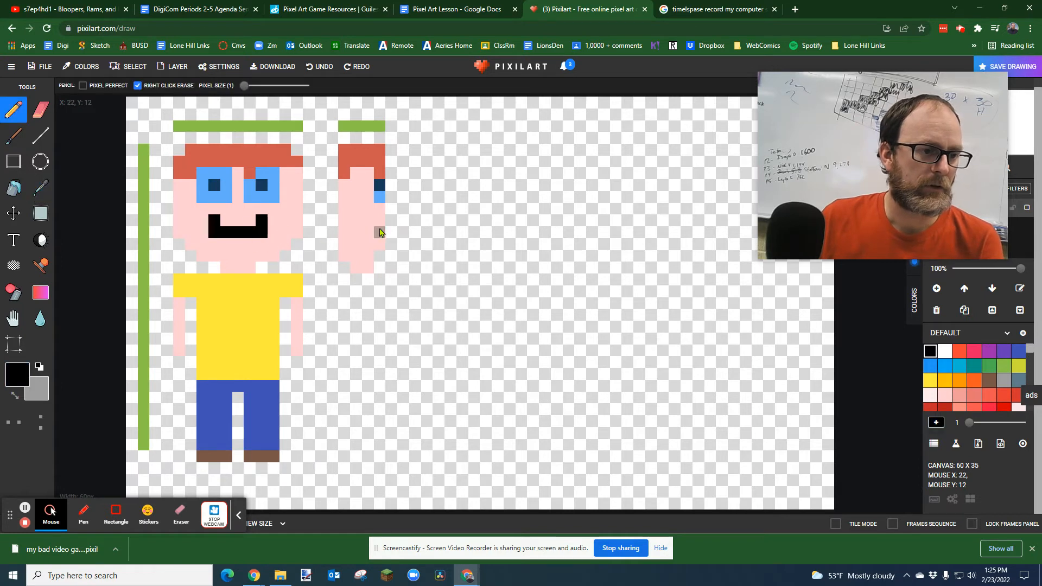
drag(382, 231, 381, 220)
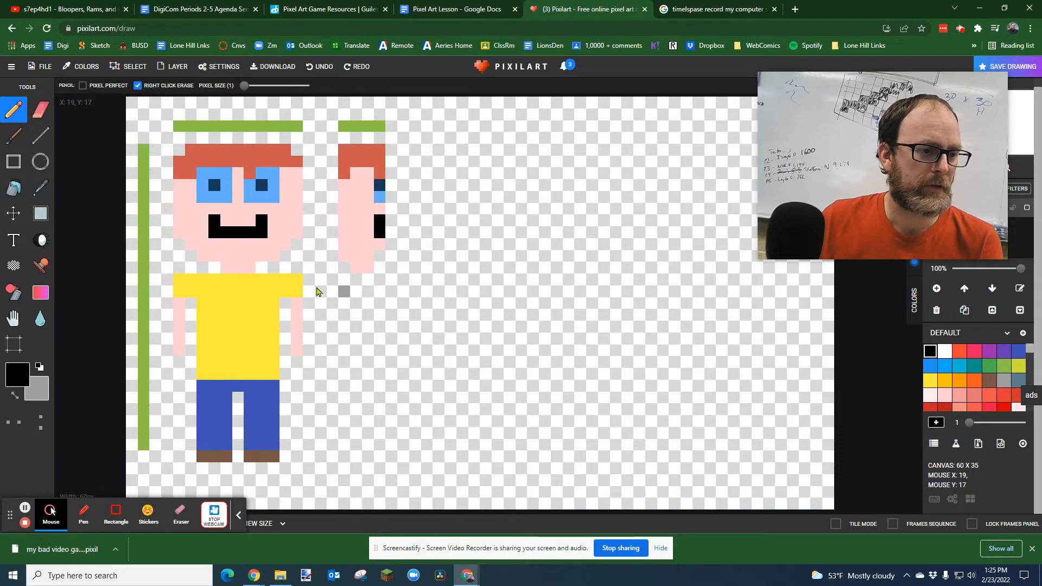
- Draw the side view's yellow shirt nine pixels tall below the neck, checking the template, and trim it to two pixels wide
key(i)
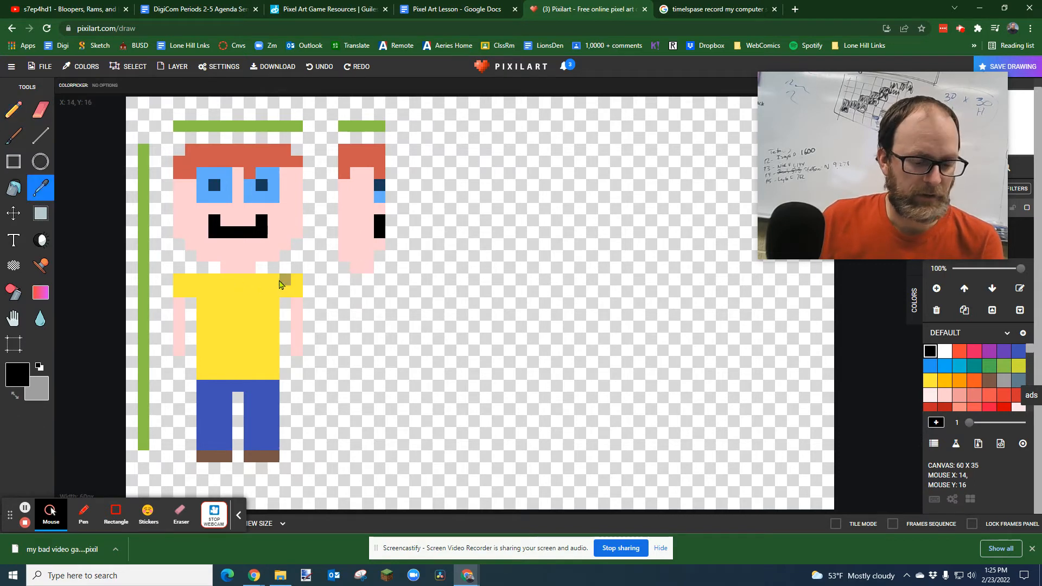
click(274, 281)
key(b)
drag(342, 280, 375, 283)
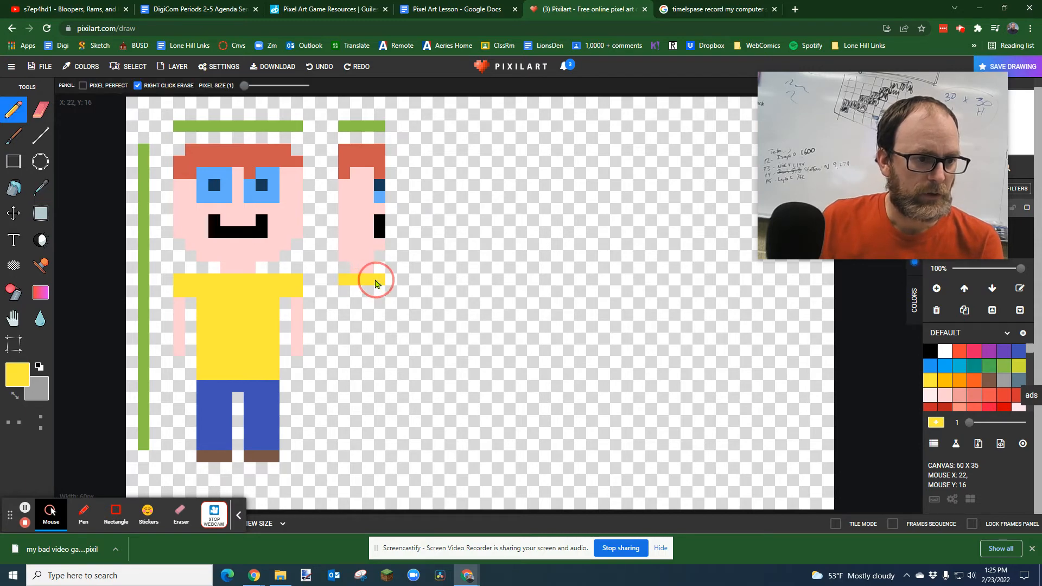
click(359, 9)
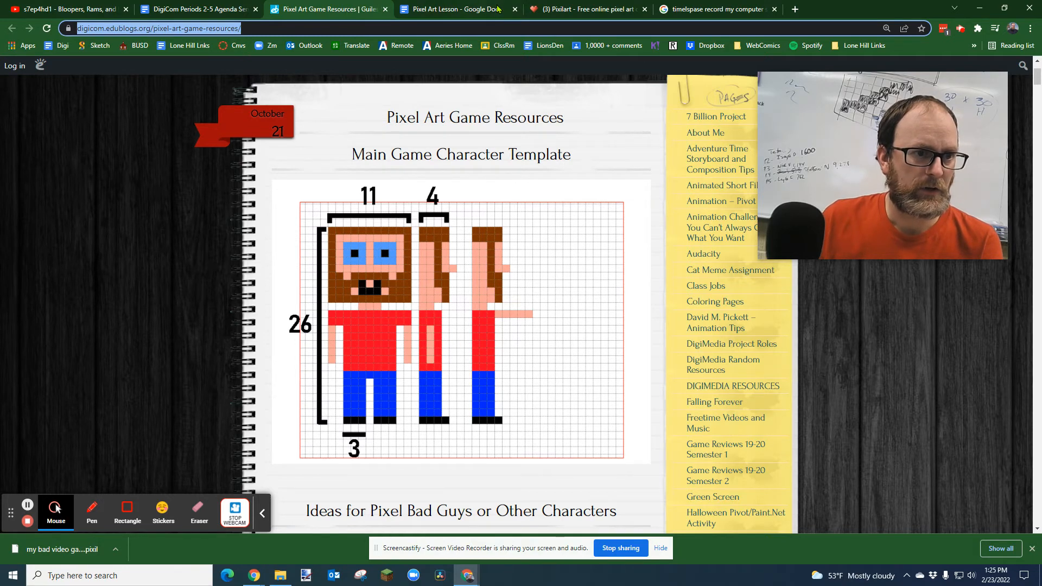
click(552, 9)
right_click(385, 281)
mouse_move(344, 293)
mouse_down()
mouse_move(347, 376)
mouse_move(367, 369)
mouse_up()
drag(371, 291, 369, 373)
drag(357, 296, 356, 363)
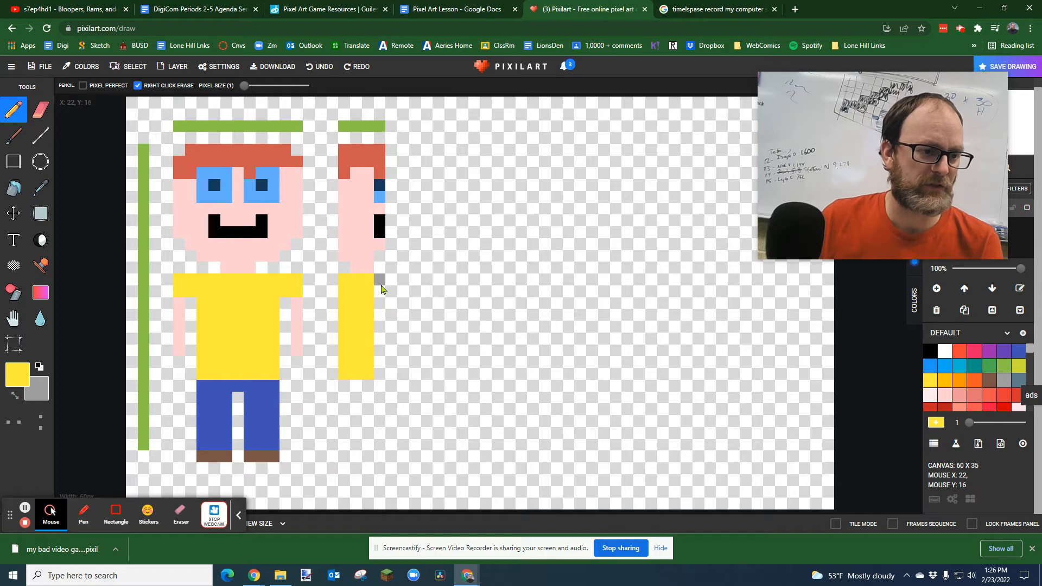
drag(342, 279, 344, 380)
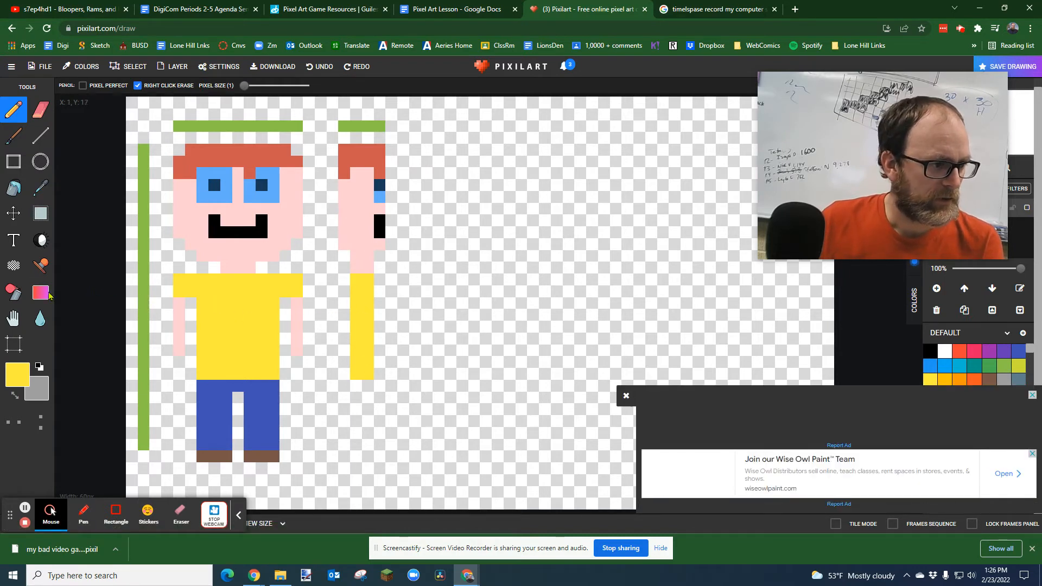
- Draw a skin-coloured arm one pixel wide and five tall over the front column of the side view's shirt, two pixels below the shoulder
key(i)
click(298, 315)
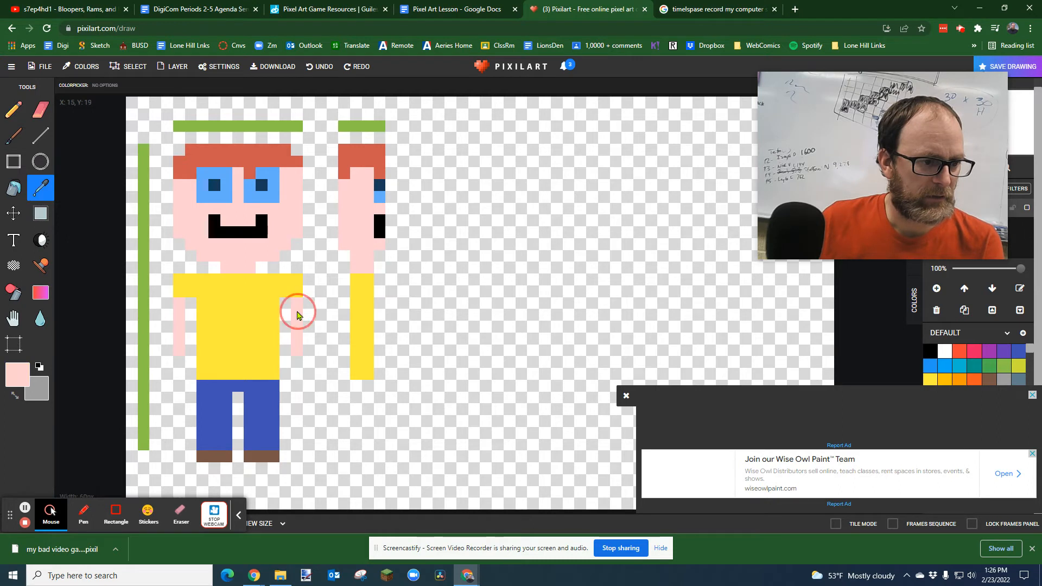
key(p)
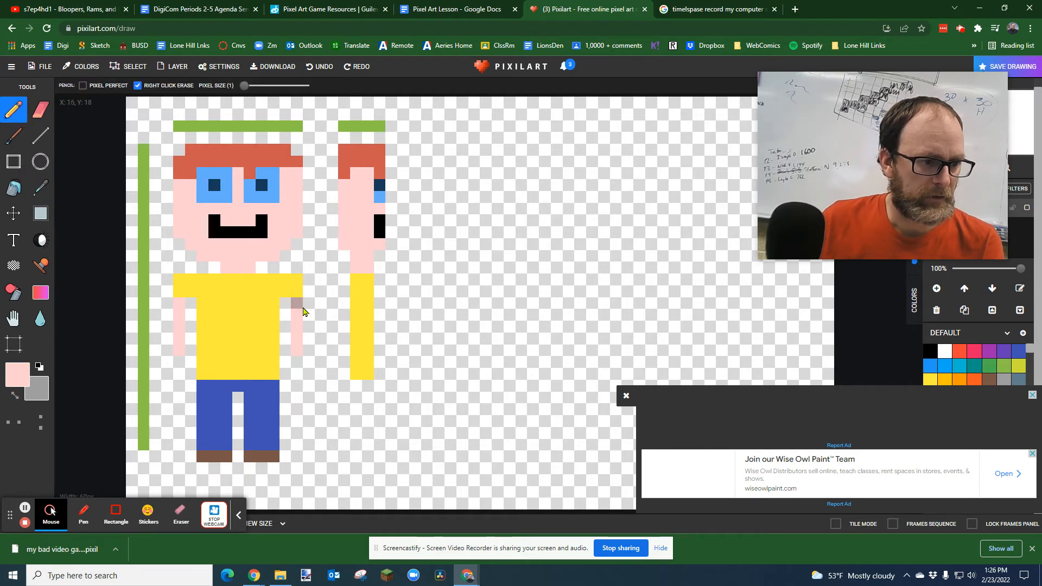
drag(367, 305, 366, 356)
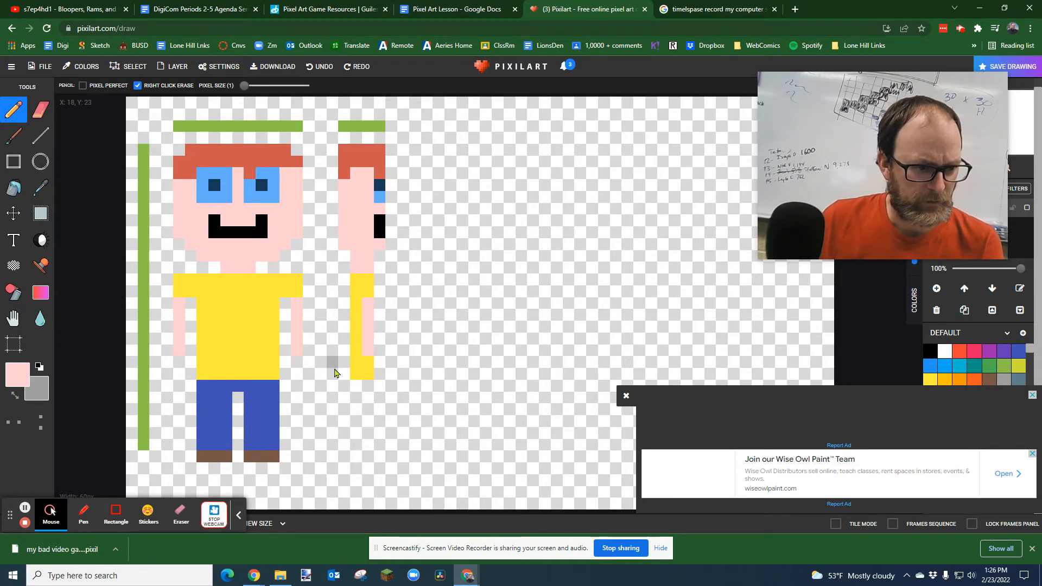
- Draw the side view's trousers below the shirt in the front view's blue, two pixels wide and six tall
key(i)
click(275, 386)
click(363, 387)
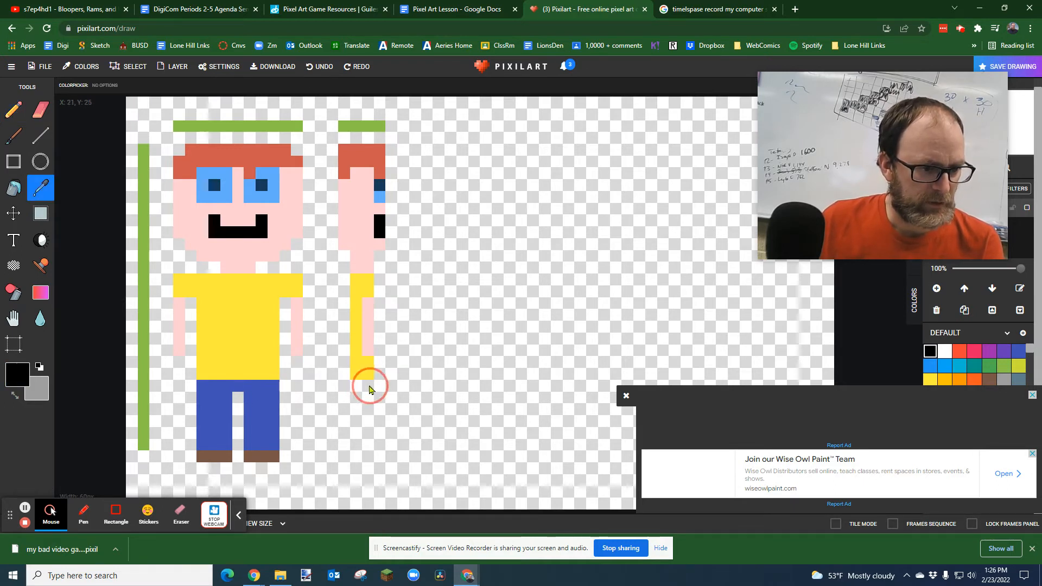
click(272, 395)
key(b)
mouse_move(356, 384)
mouse_down()
mouse_move(355, 447)
mouse_move(367, 446)
mouse_up()
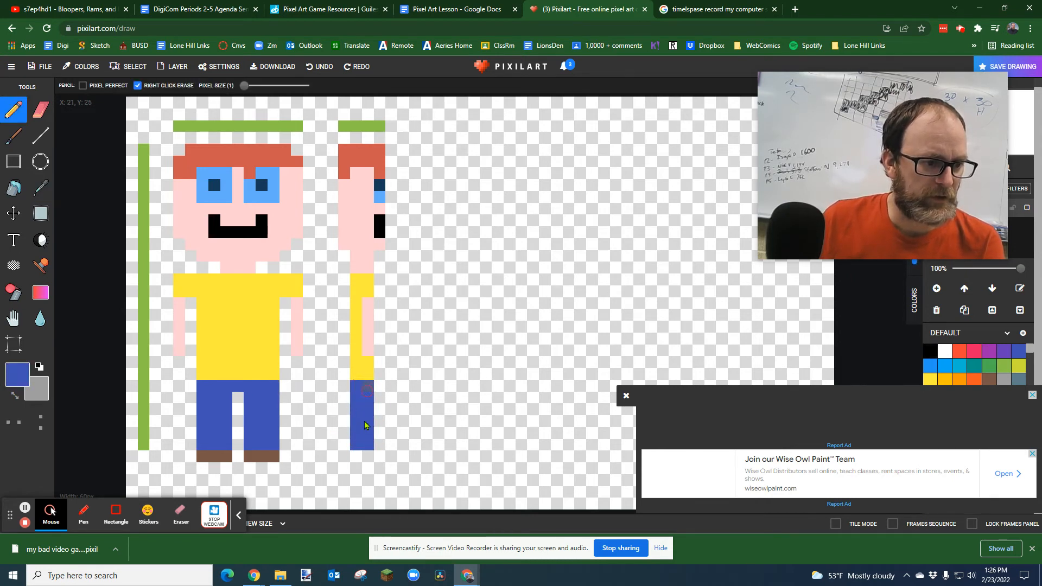
- Draw a brown shoe three pixels wide and one high under the side view's leg, extending one pixel forward
key(i)
click(279, 456)
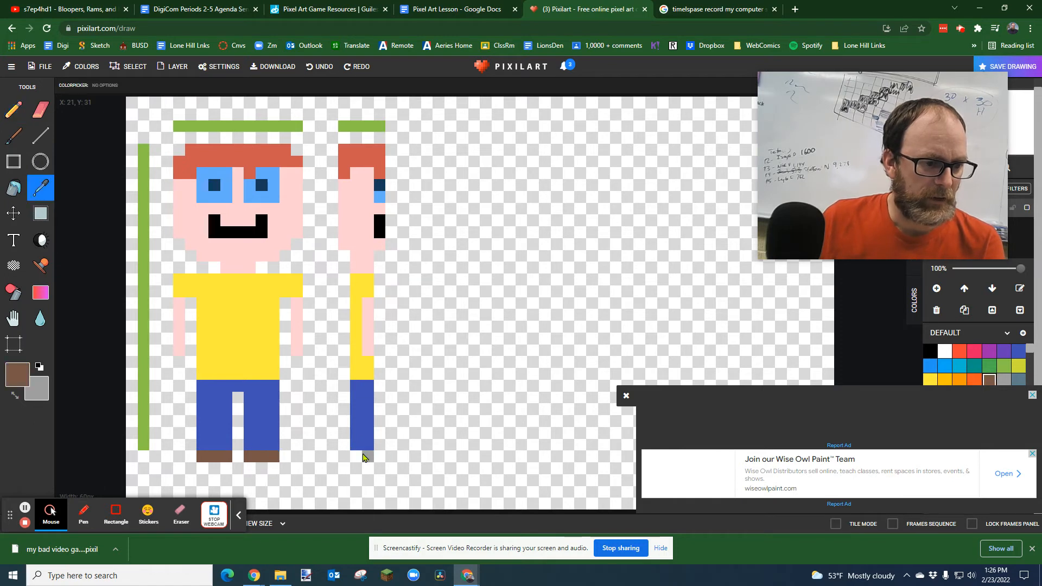
click(354, 456)
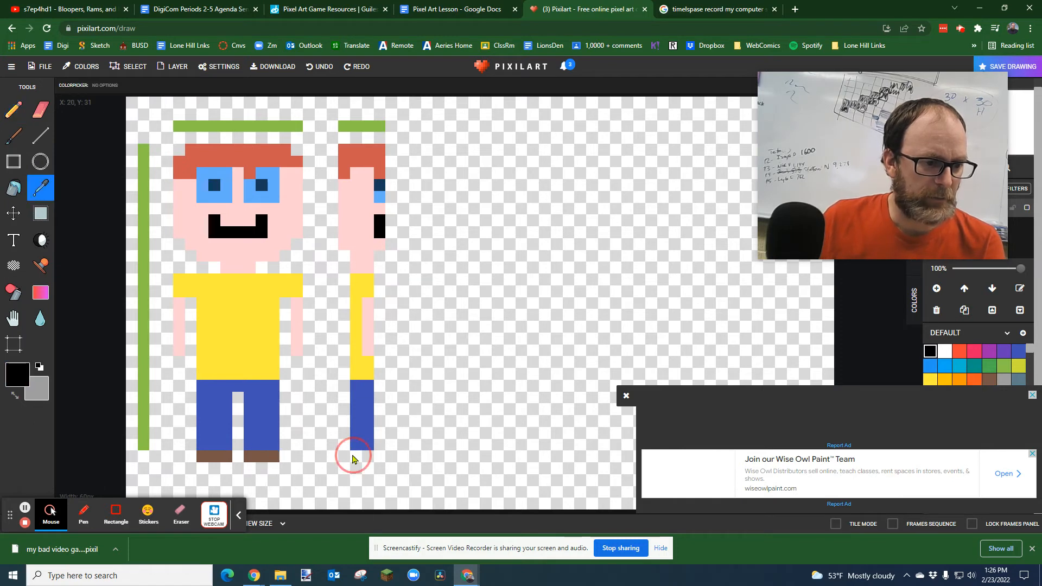
click(266, 460)
key(p)
drag(356, 457, 382, 465)
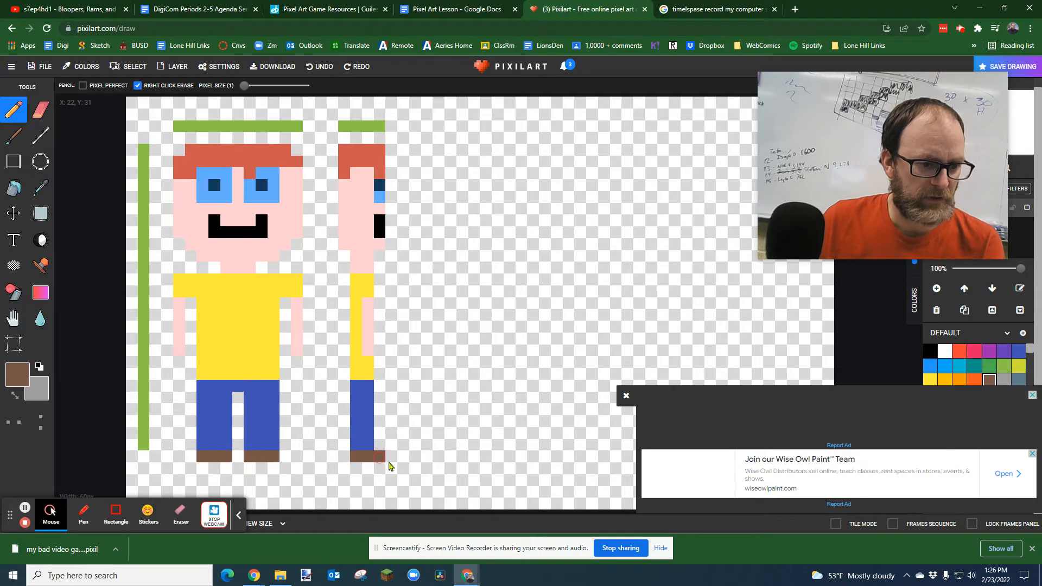
- Add a one-pixel skin-coloured nose protruding from the side view's face just above the mouth, and compare it with the character template
key(i)
click(366, 217)
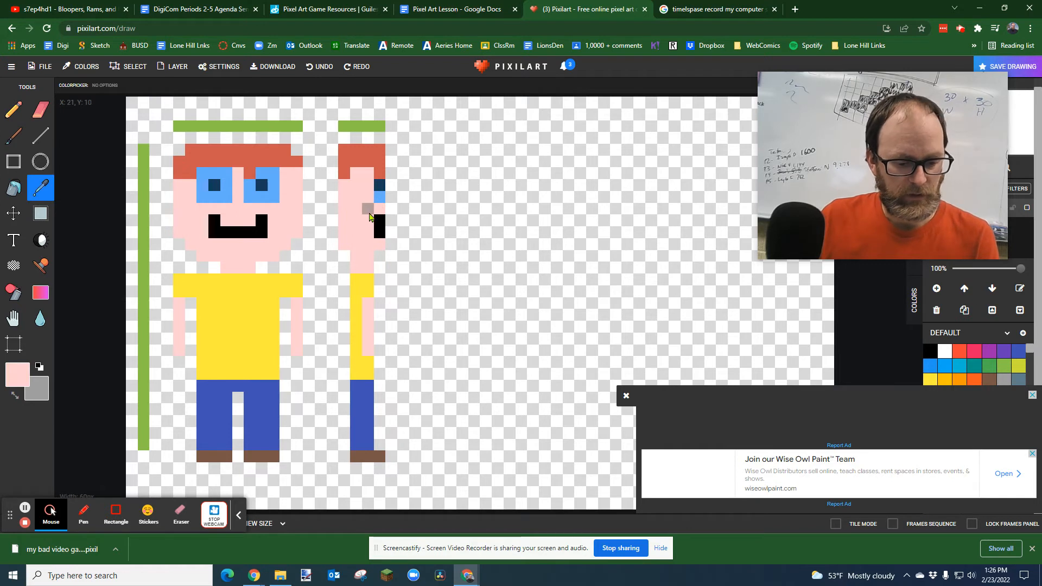
key(b)
click(391, 208)
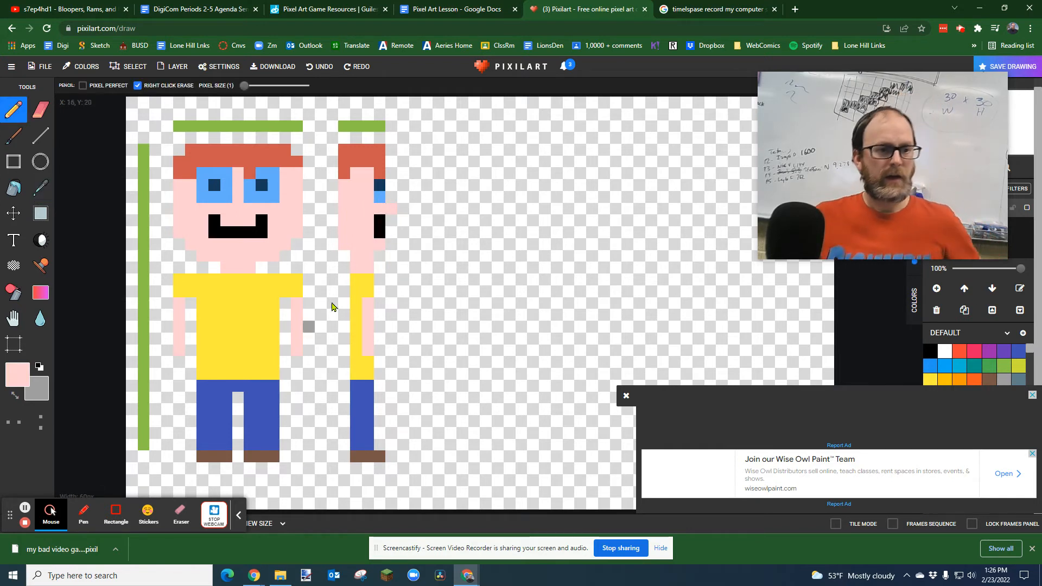
click(326, 10)
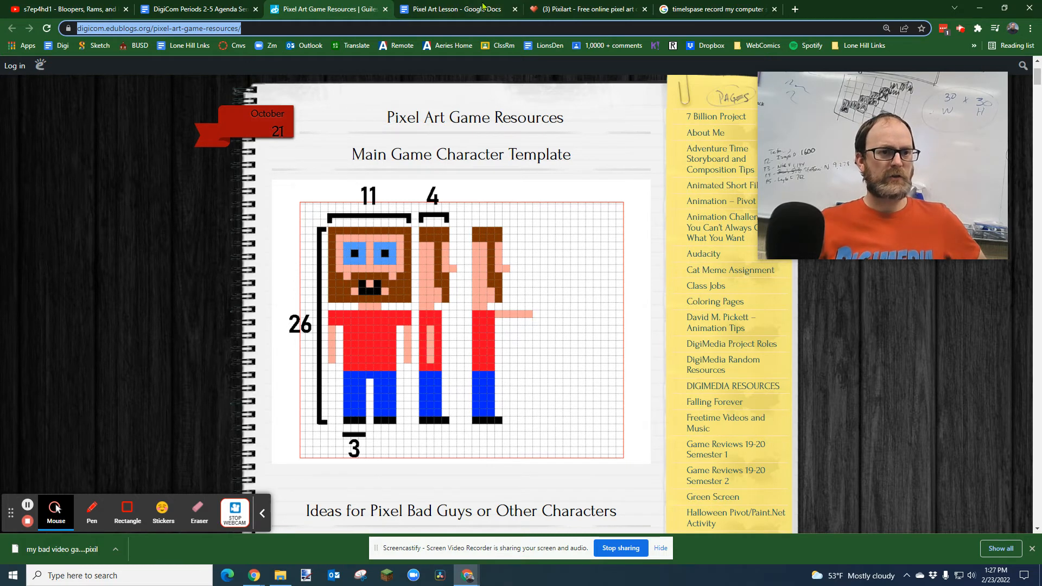
click(558, 13)
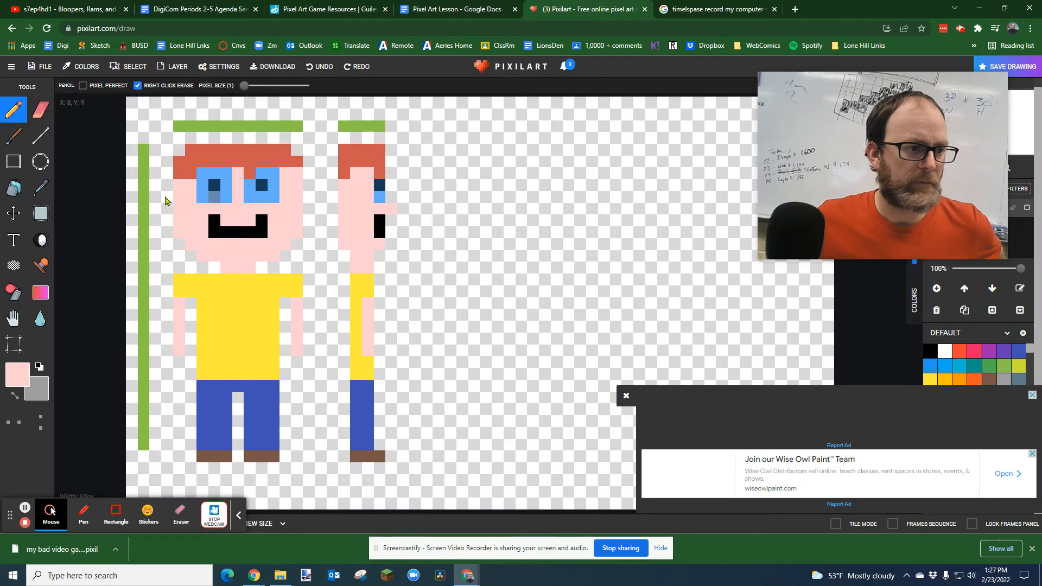
- Copy the whole front-view character without its green guides and place the copy beside the side view at the same height
click(40, 213)
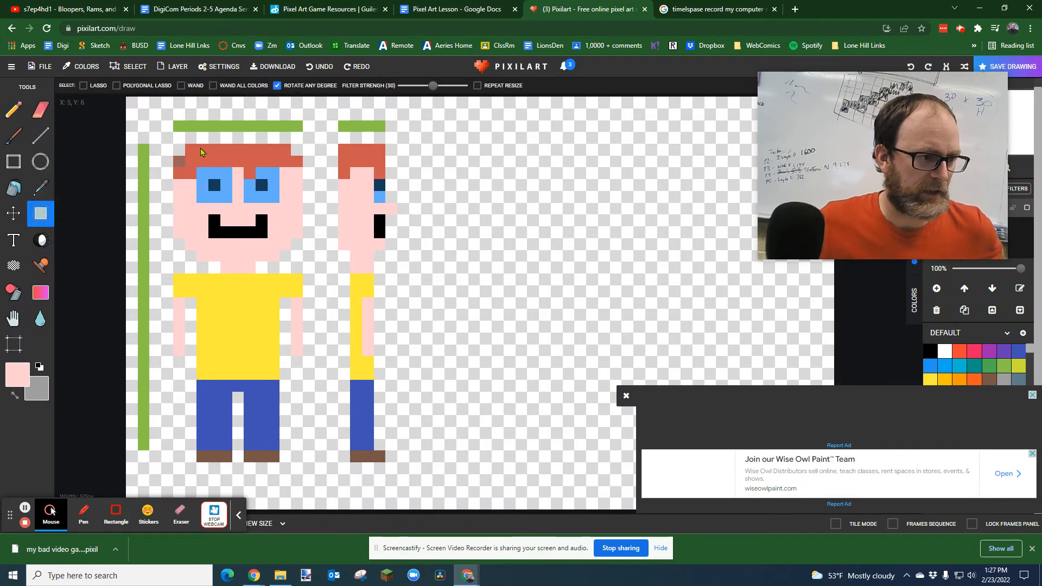
drag(159, 141, 303, 474)
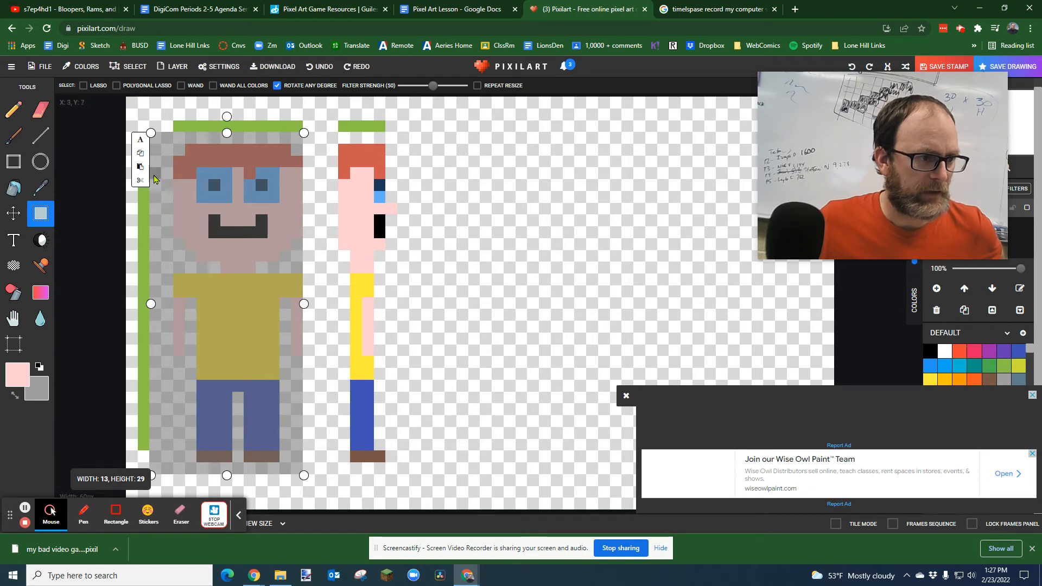
click(140, 155)
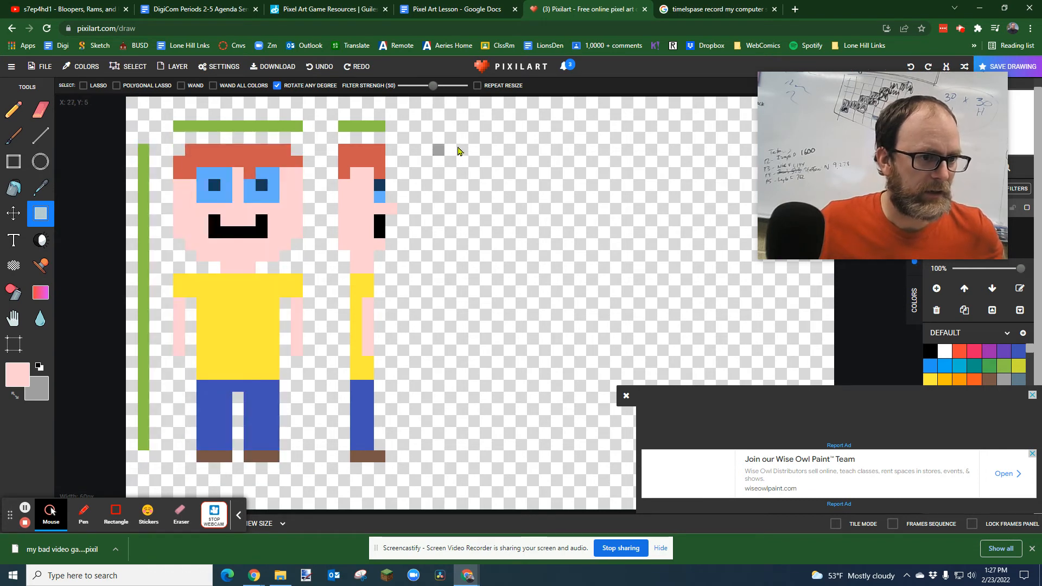
key(ctrl+v)
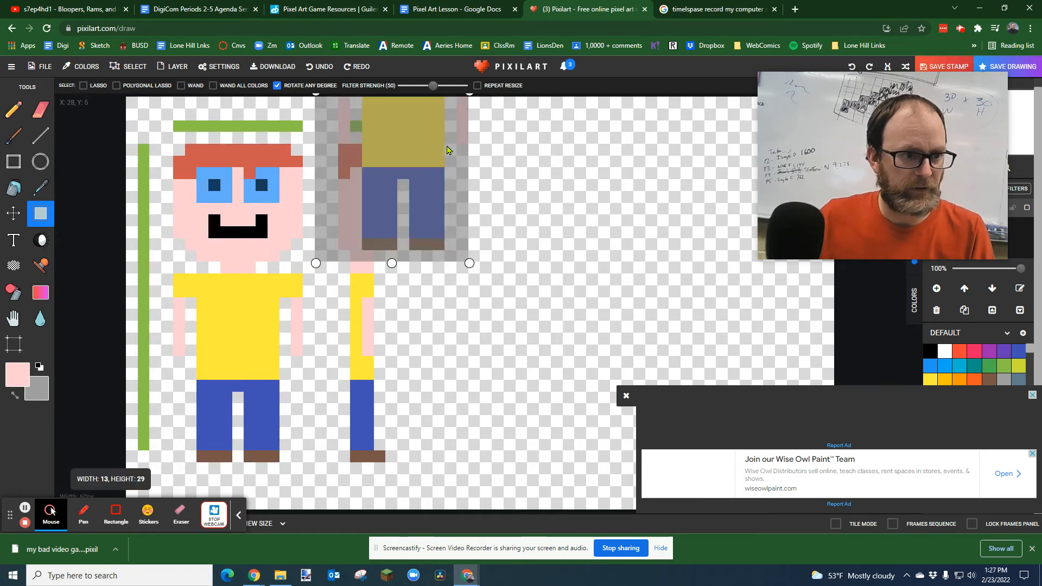
drag(414, 136, 520, 349)
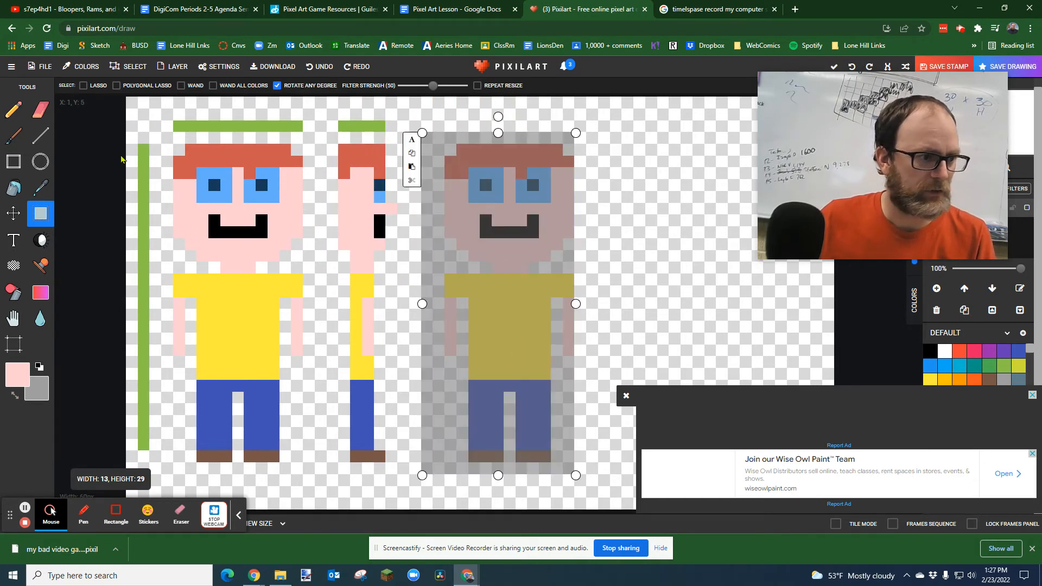
click(608, 182)
- Paint over the copied character's forehead and eyes with its red-brown hair colour to start the back of the head
click(12, 111)
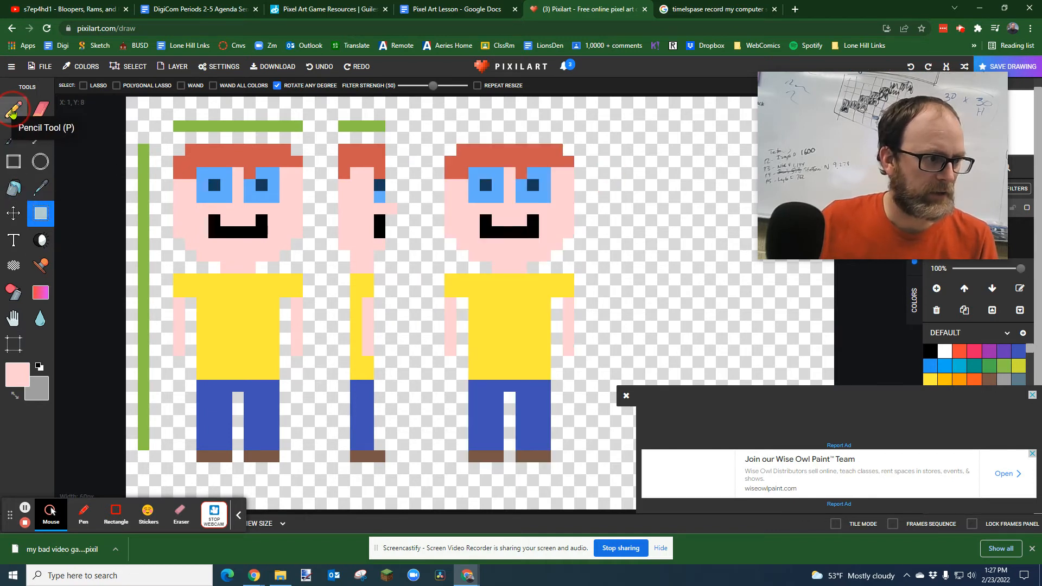
key(i)
click(477, 166)
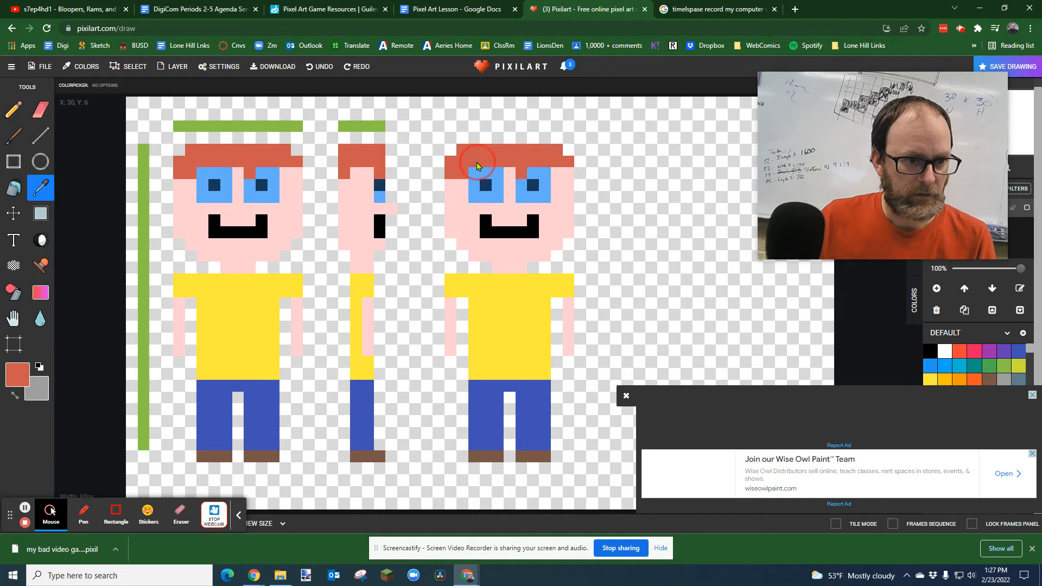
key(b)
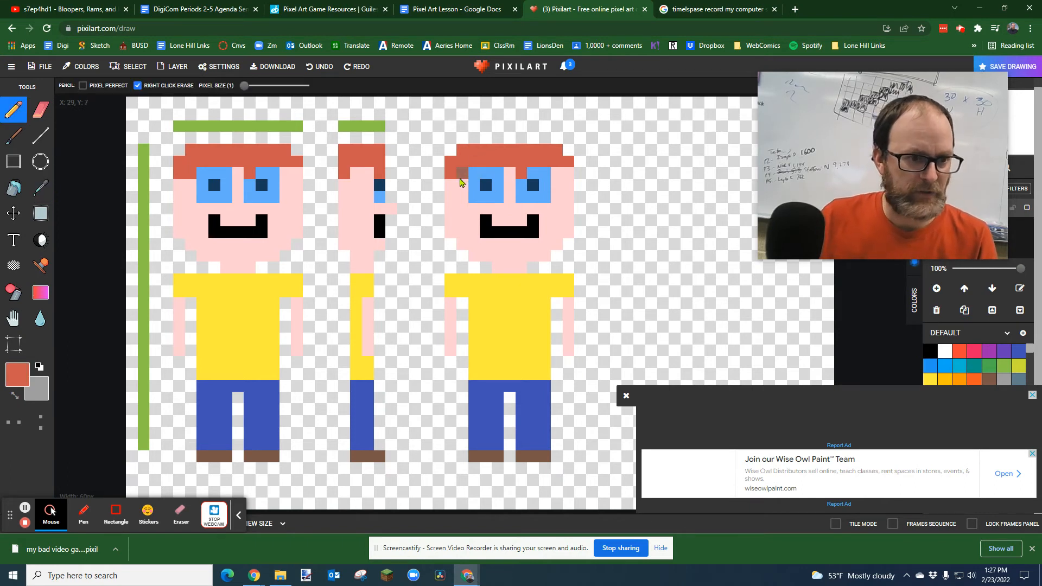
drag(455, 185, 561, 175)
mouse_move(498, 175)
mouse_down()
mouse_move(568, 187)
mouse_move(454, 193)
mouse_move(559, 195)
mouse_move(566, 205)
mouse_move(478, 205)
mouse_up()
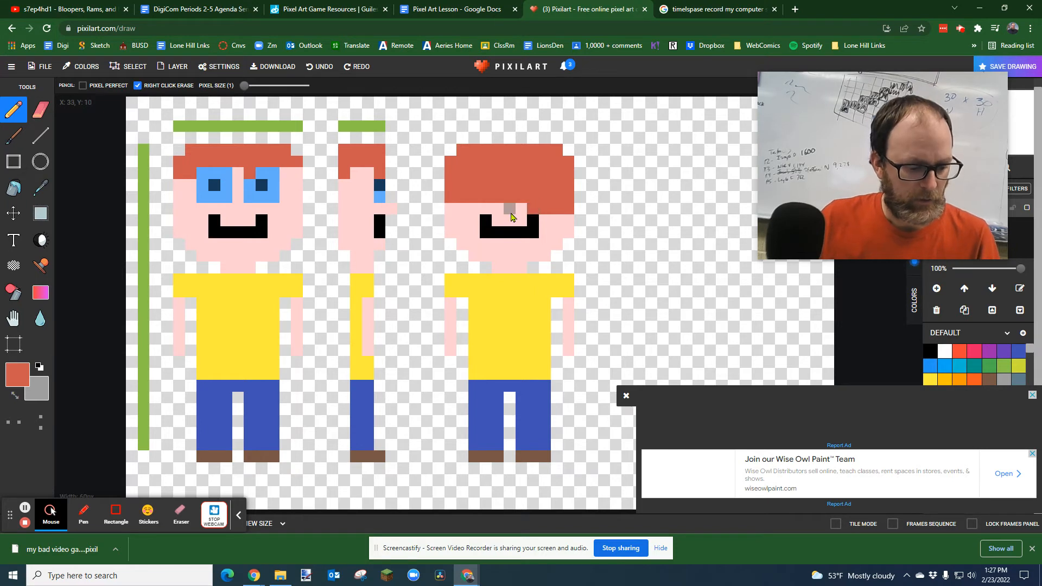
- Cover the copied character's mouth and the stray hair pixels beneath the eye rows with the face's skin colour
key(i)
click(512, 217)
key(b)
drag(513, 208, 567, 209)
mouse_move(490, 219)
mouse_down()
mouse_move(537, 231)
mouse_move(539, 221)
mouse_move(487, 239)
mouse_up()
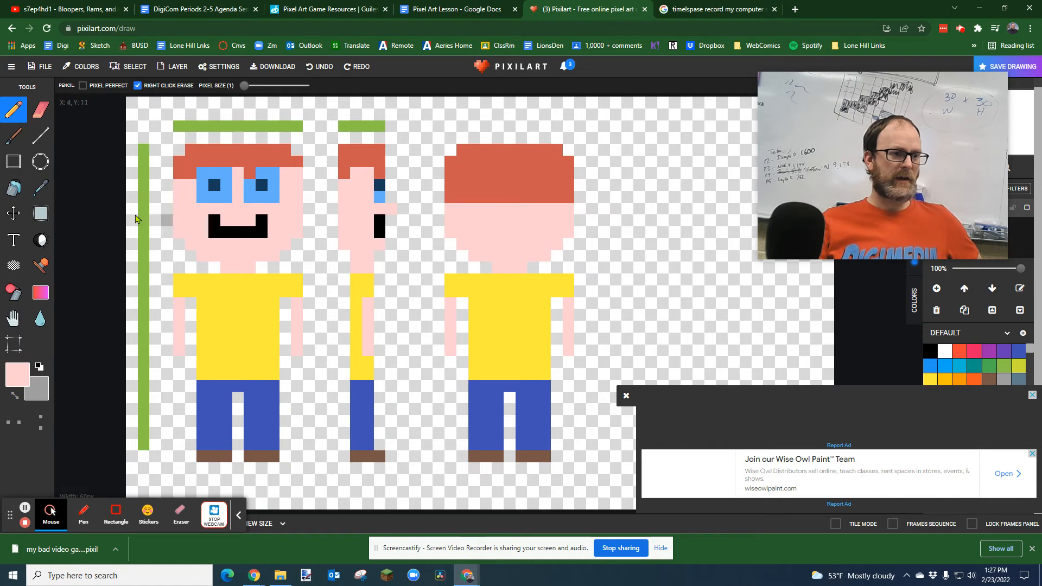
- Extend the back view's hair three rows down in the hair colour, tapering from full head width to seven and three pixels
key(i)
click(484, 183)
key(b)
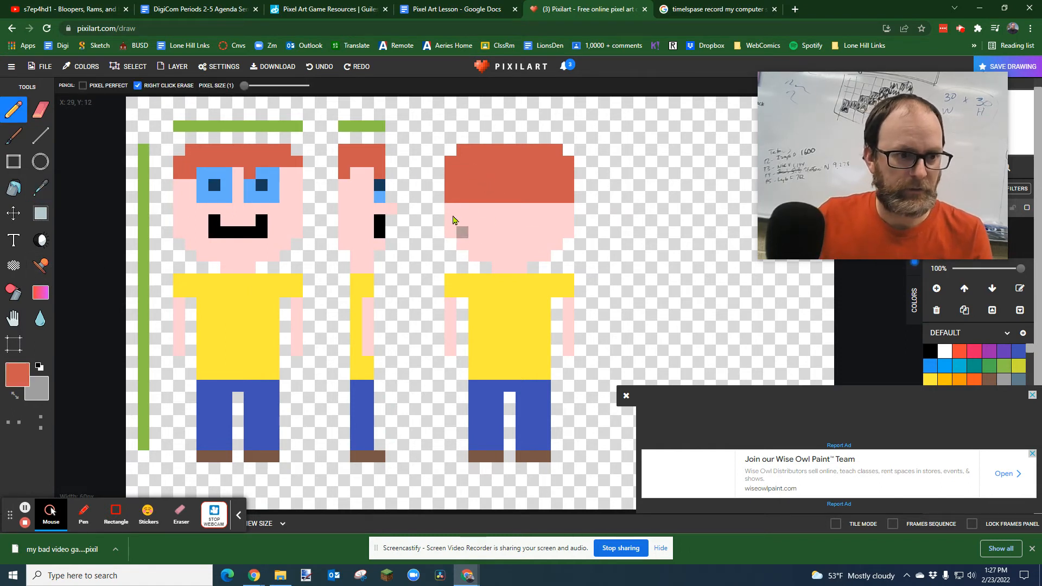
click(465, 214)
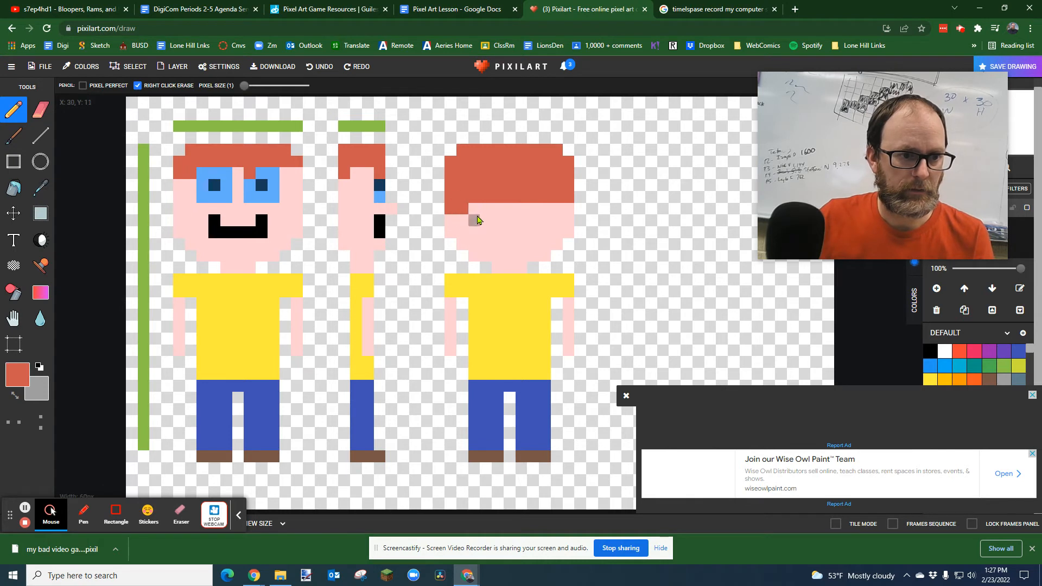
click(571, 212)
click(557, 211)
click(546, 220)
click(475, 220)
click(487, 221)
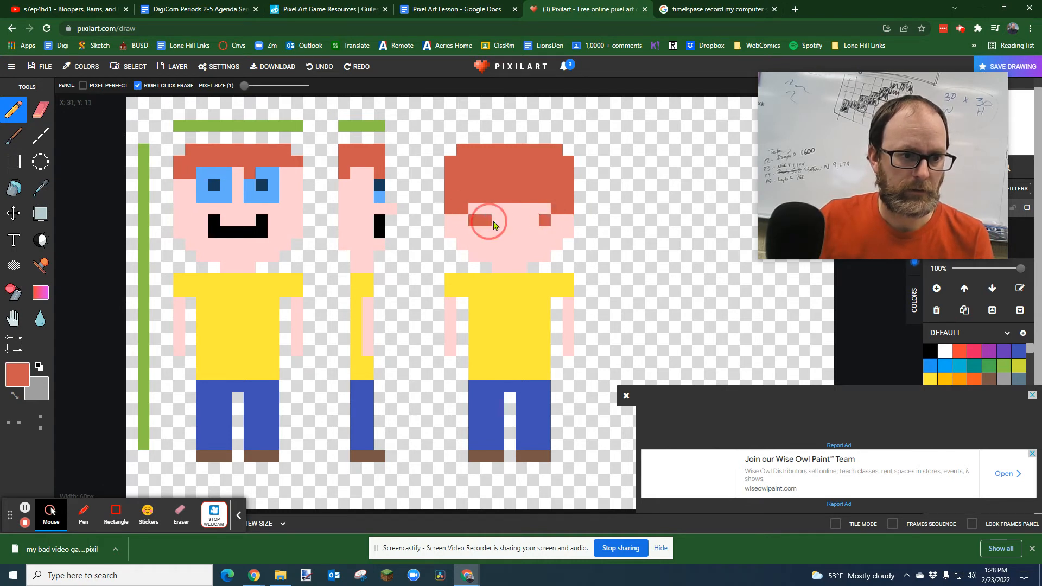
click(499, 232)
click(511, 233)
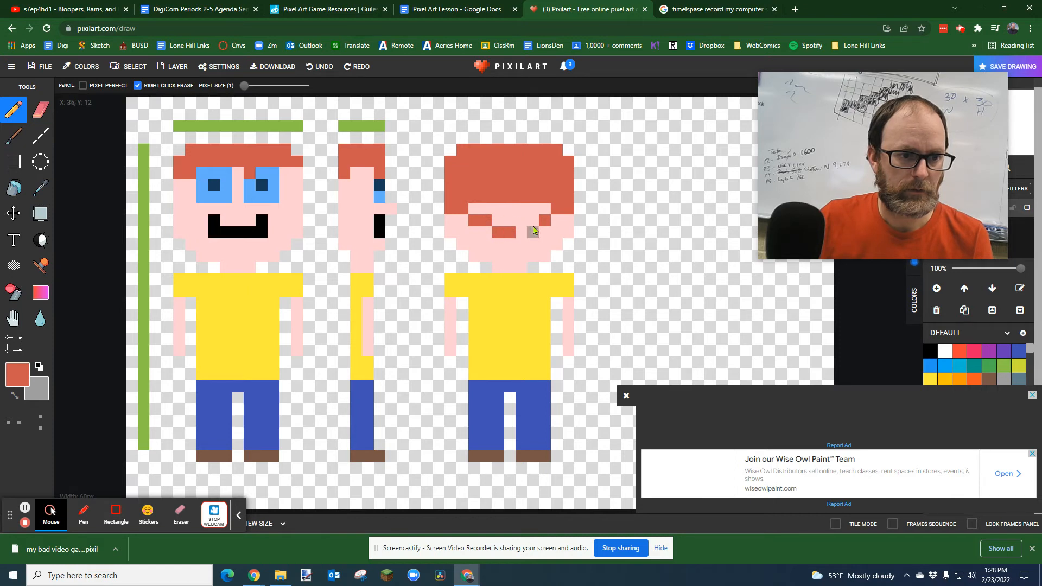
mouse_move(520, 221)
mouse_down()
mouse_move(478, 213)
mouse_move(549, 211)
mouse_up()
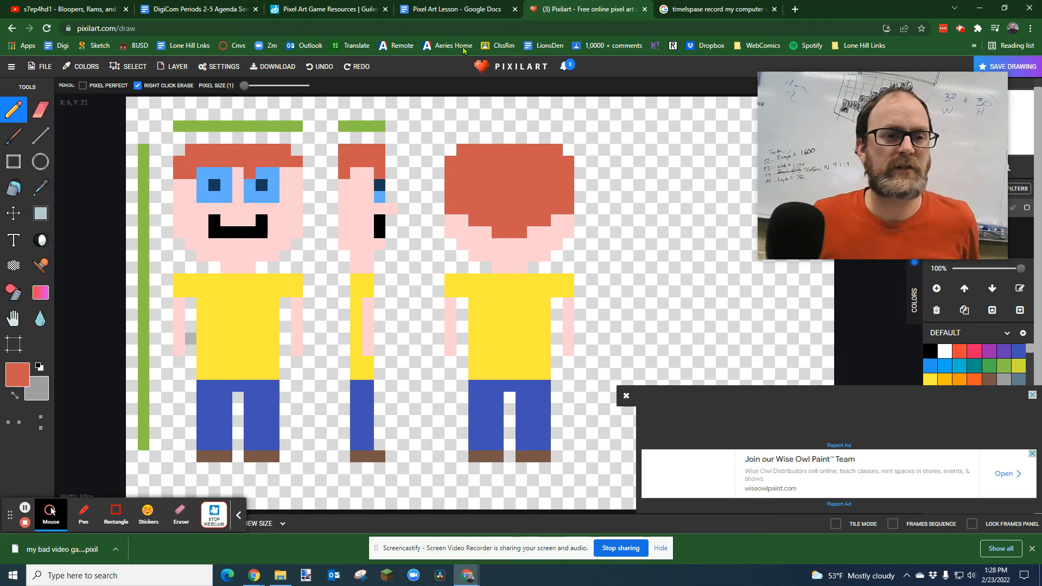
- Examine the sample characters under Ideas for Pixel Bad Guys or Other Characters on the Pixel Art Game Resources page at high magnification
click(323, 10)
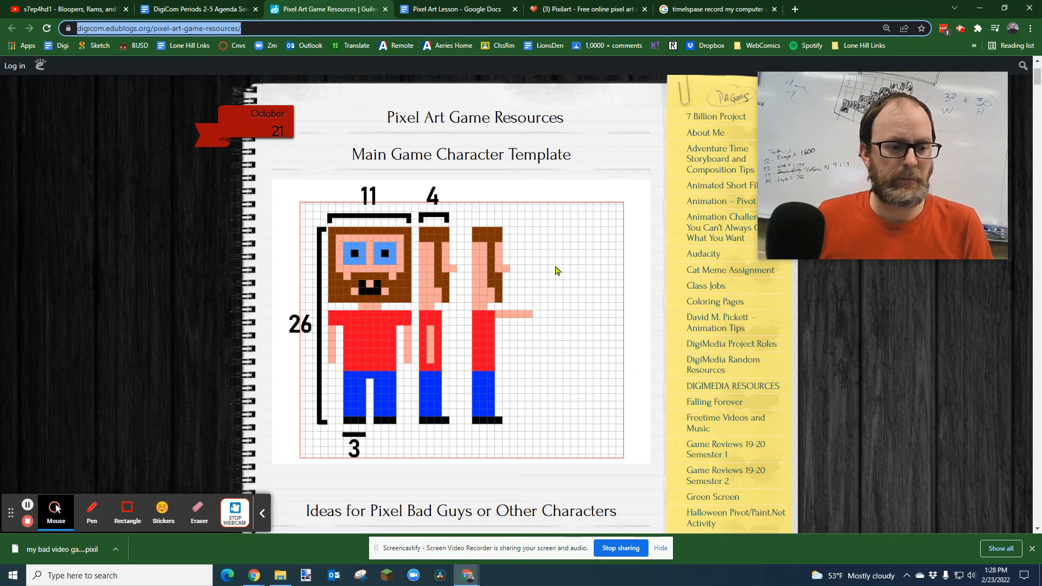
scroll(464, 253, down, 10)
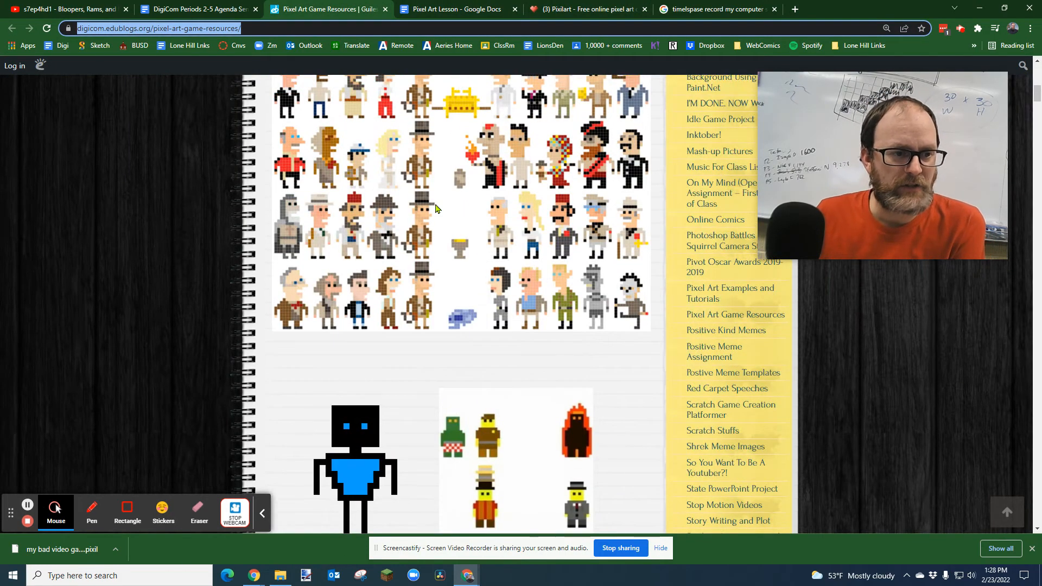
scroll(436, 209, up, 2)
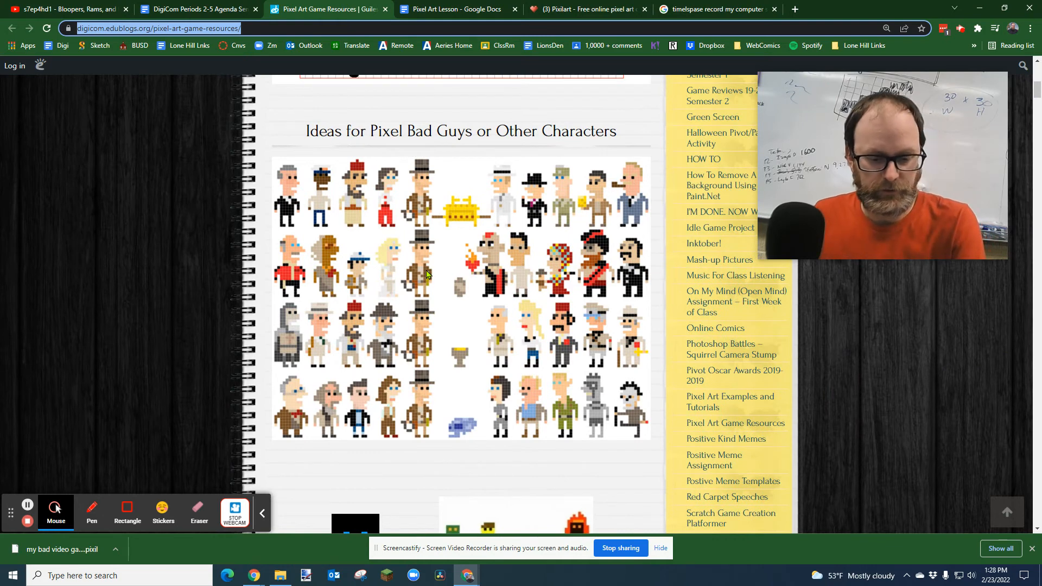
ctrl+scroll(426, 274, up, 6)
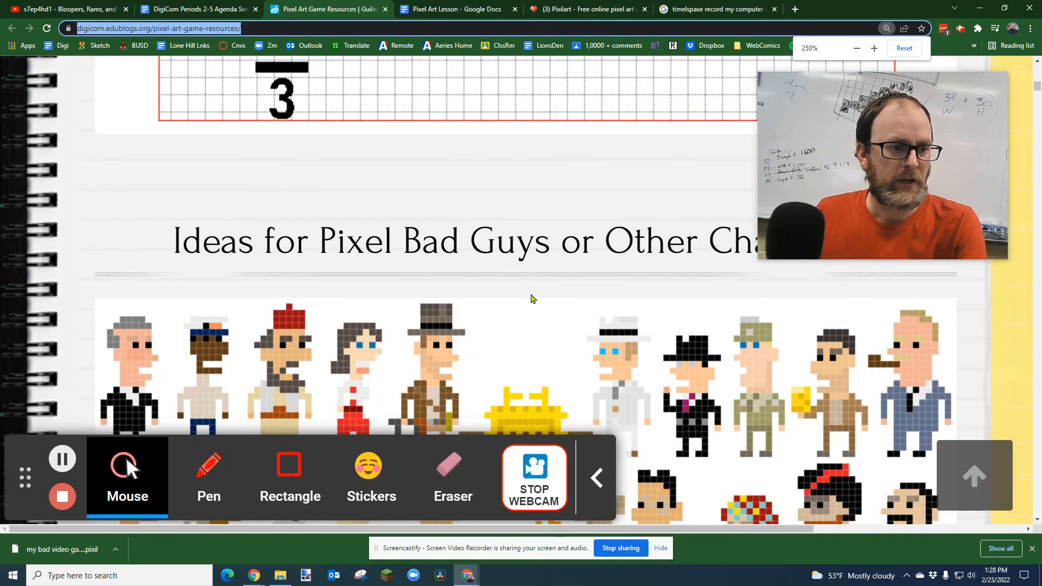
scroll(400, 230, down, 3)
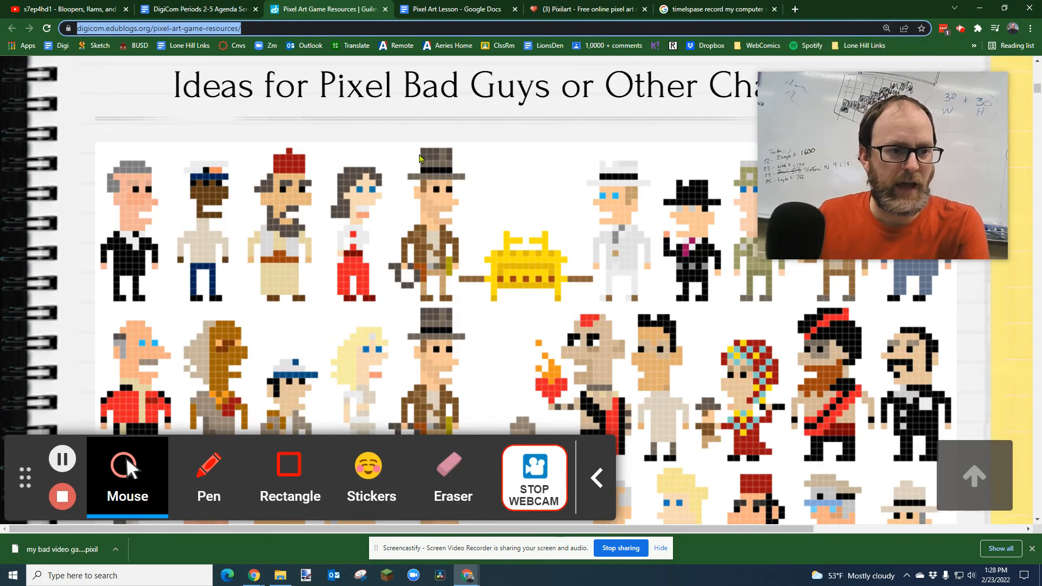
ctrl+scroll(440, 216, up, 1)
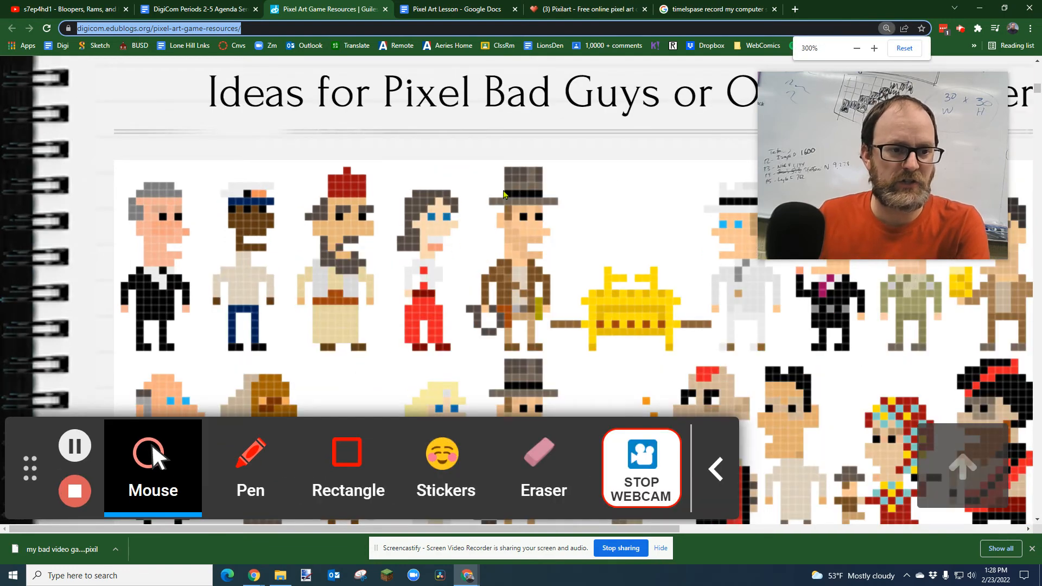
ctrl+scroll(496, 187, up, 1)
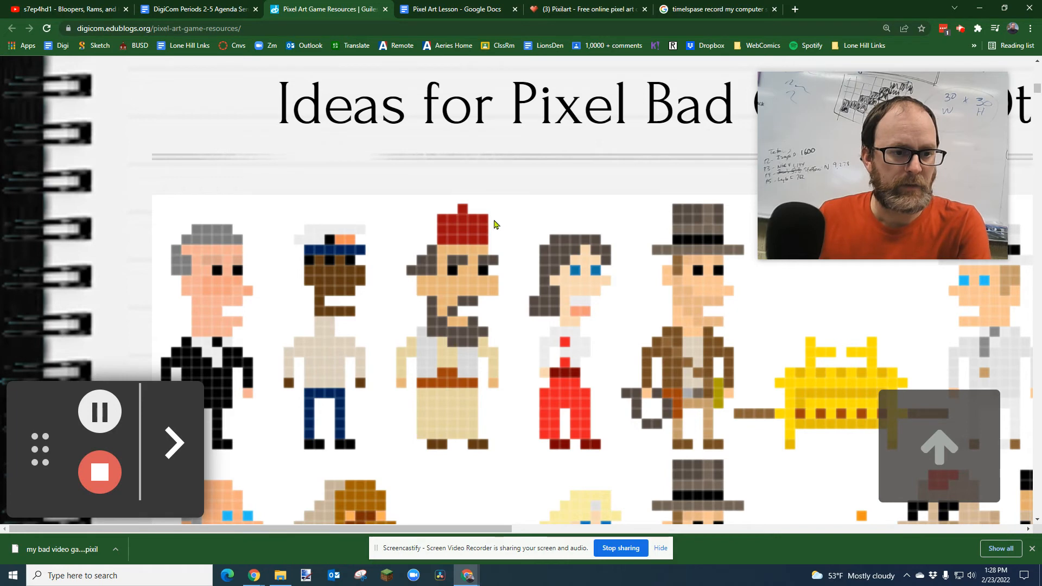
scroll(623, 186, down, 1)
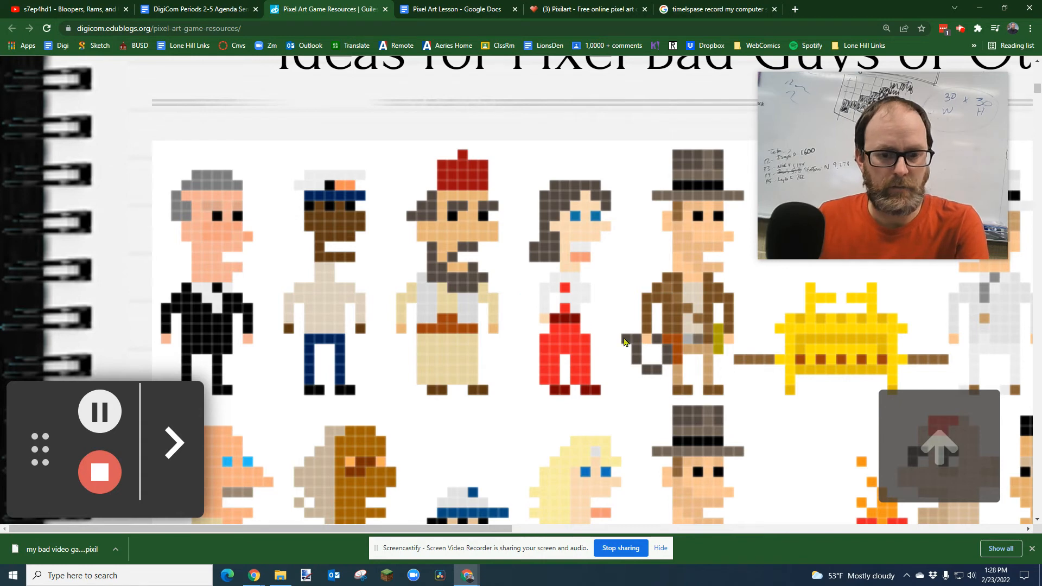
scroll(573, 255, down, 4)
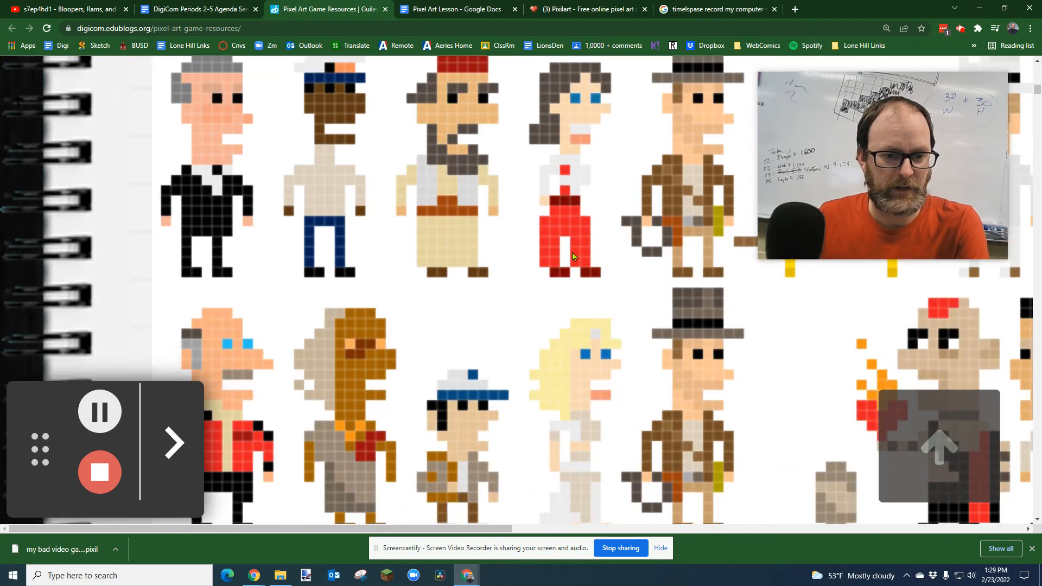
scroll(641, 299, down, 2)
scroll(642, 299, down, 8)
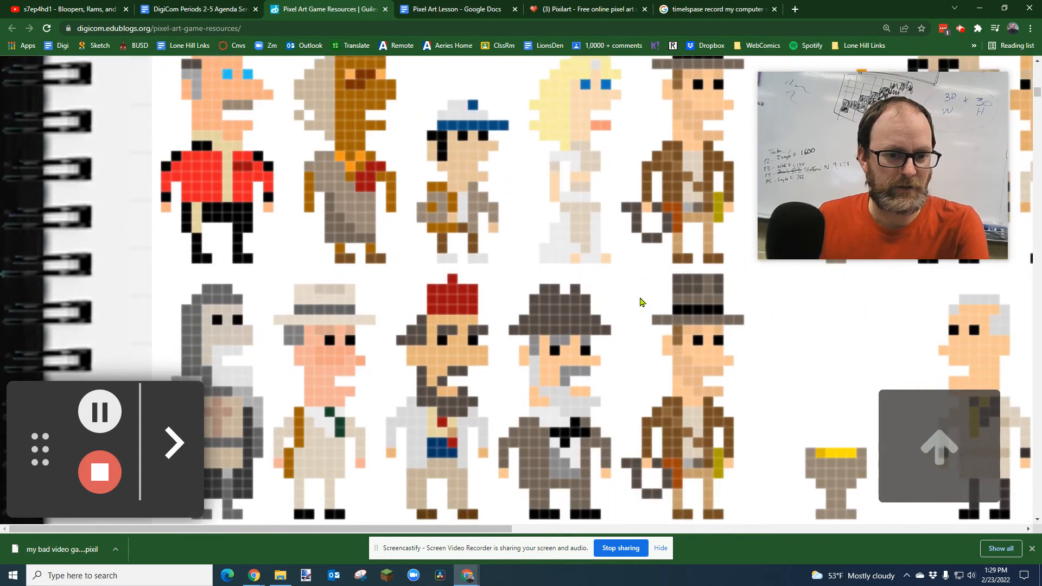
scroll(641, 300, down, 2)
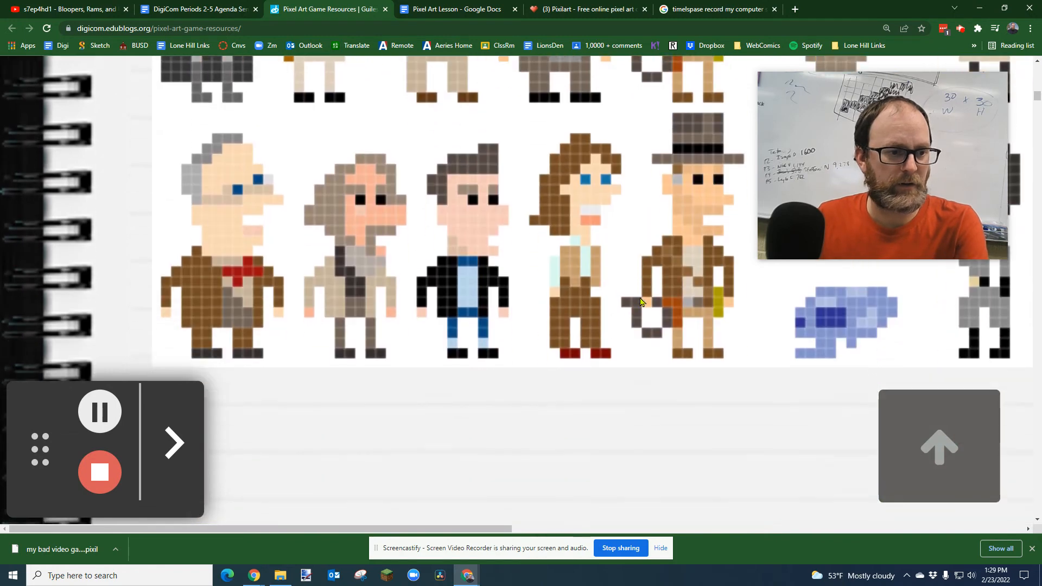
scroll(642, 300, up, 6)
scroll(641, 302, up, 10)
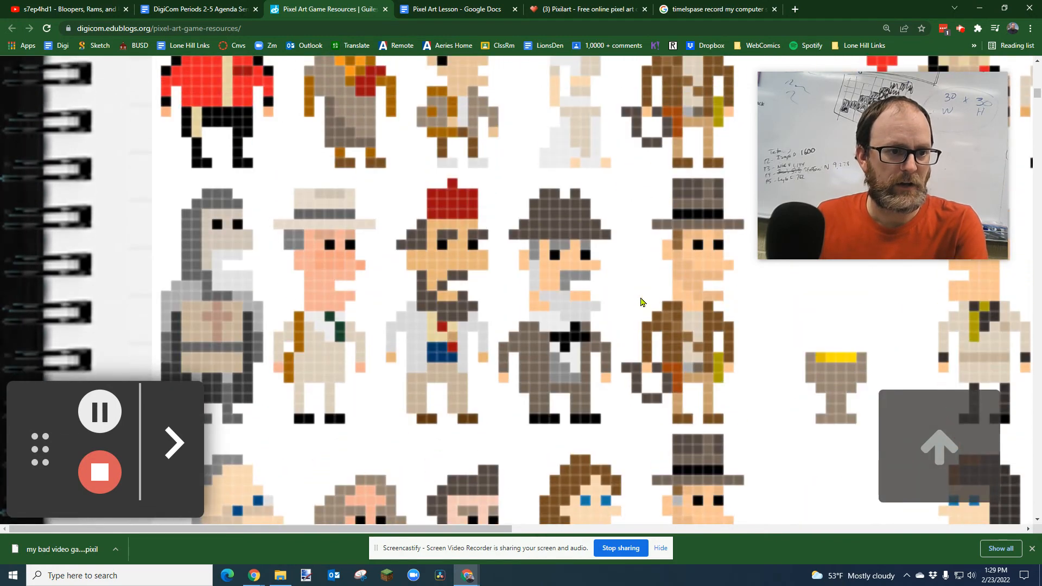
scroll(642, 302, up, 1)
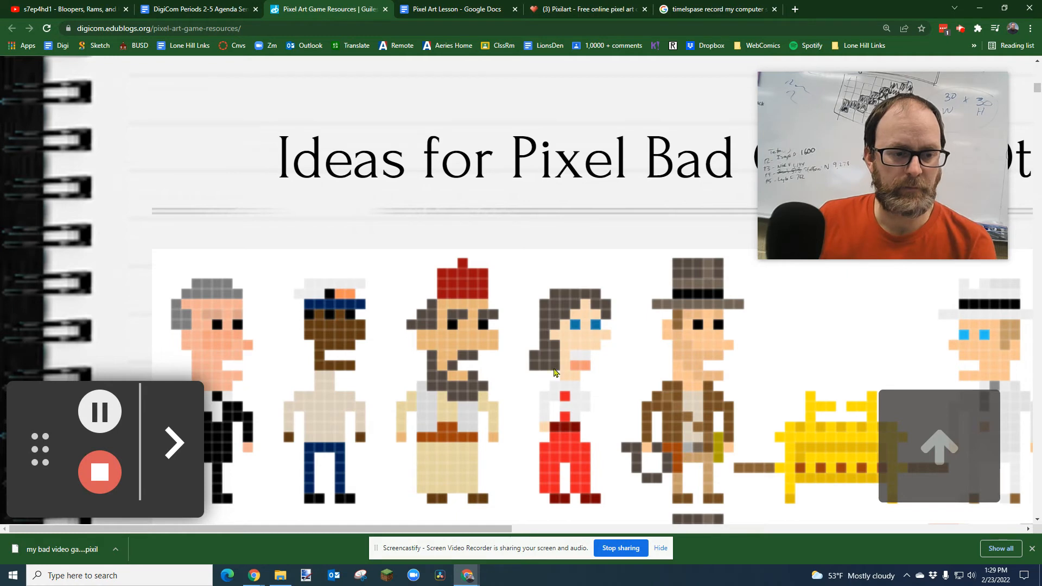
- Return to the Main Game Character Template and reduce the page zoom to 150% to view its figures
scroll(711, 376, up, 10)
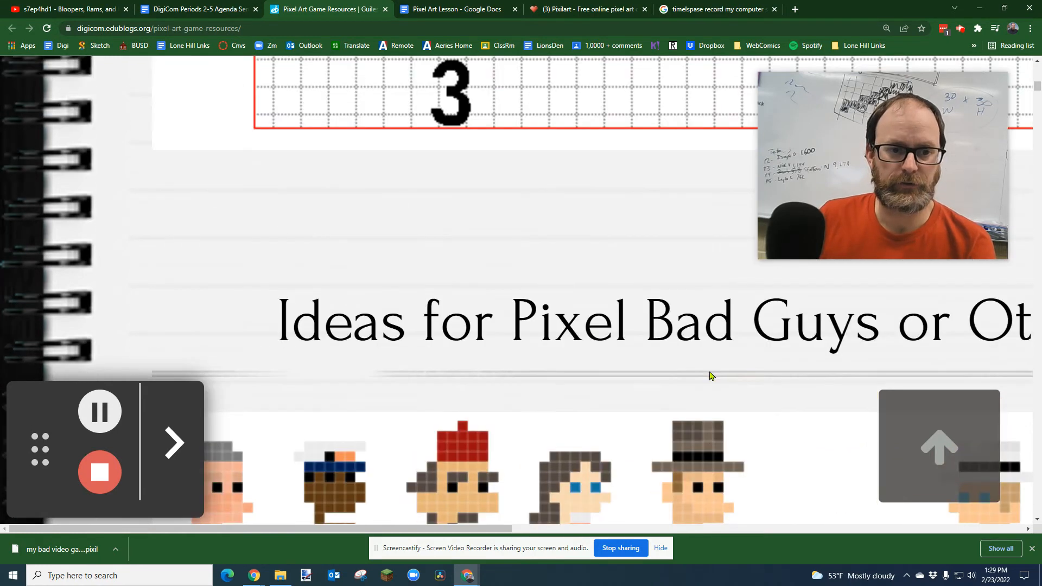
scroll(655, 275, up, 1)
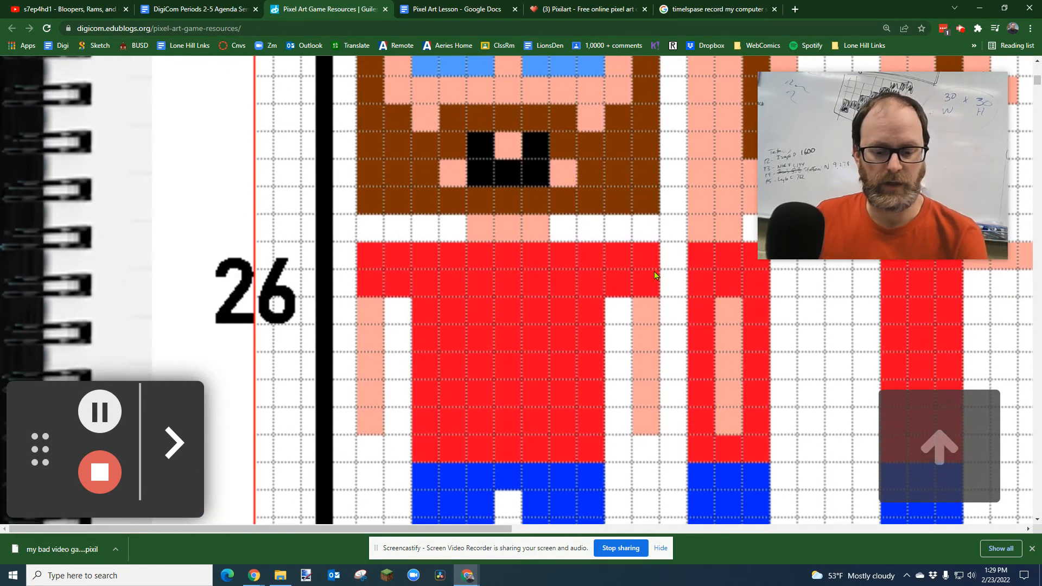
key(ctrl+minus)
key(ctrl+minus)
key(ctrl+minus)
key(ctrl+minus)
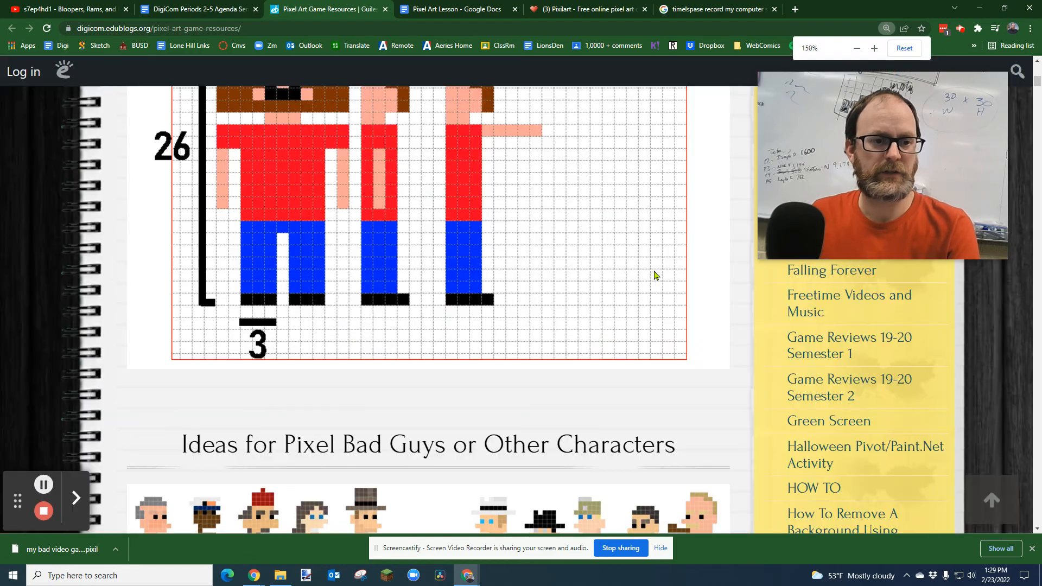
- View the whole Main Game Character Template at a smaller page zoom and return to the Pixilart drawing
scroll(654, 275, up, 4)
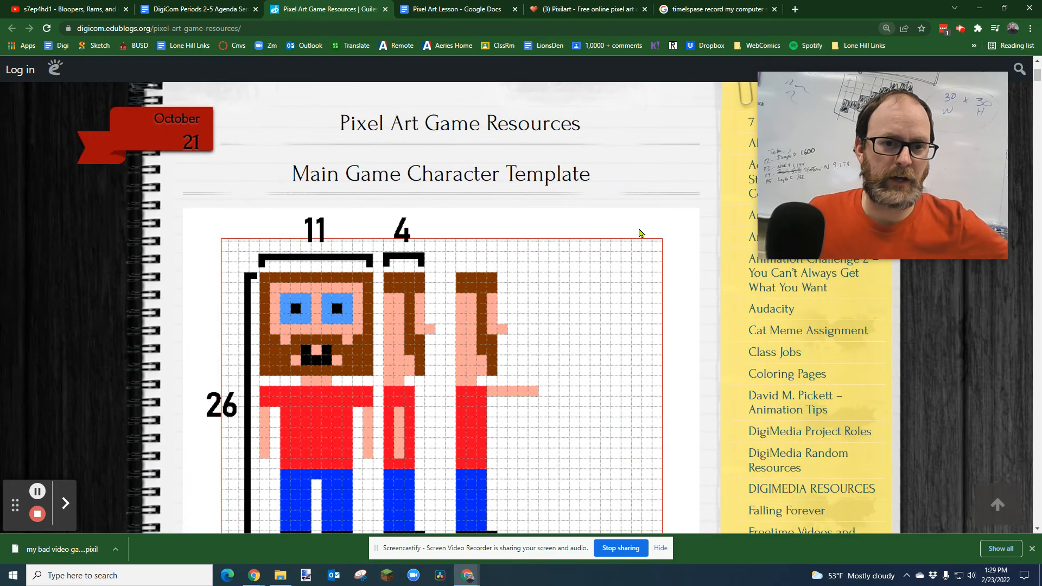
key(ctrl+minus)
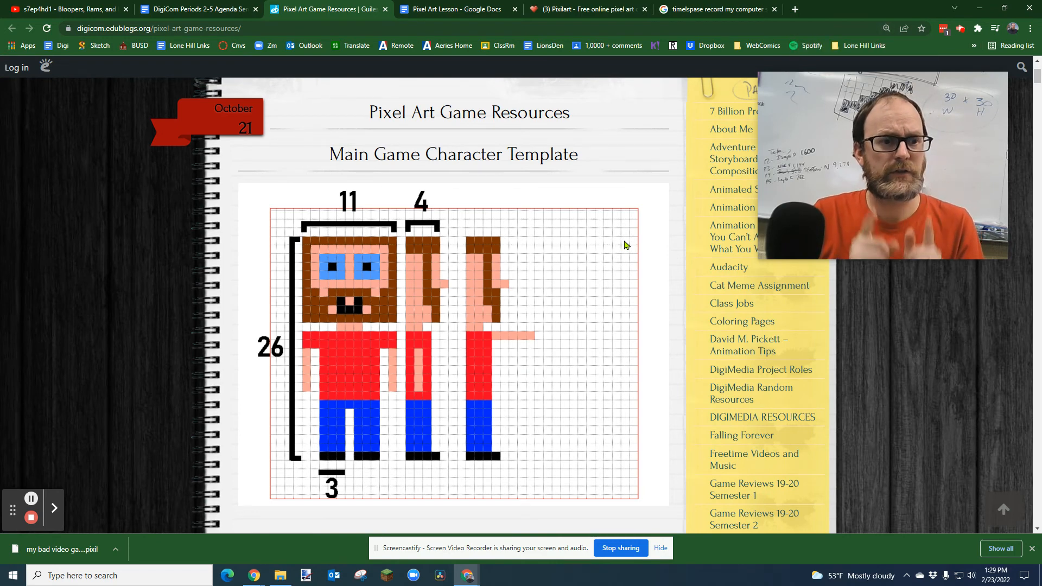
click(589, 11)
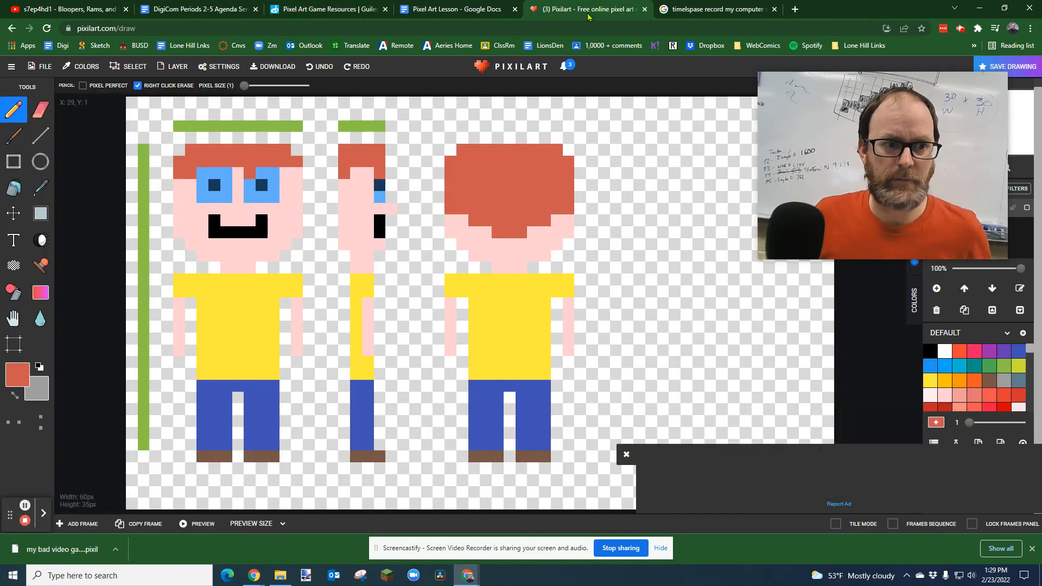
- Save the drawing to Downloads as a .pixil file named "My Finished Character - Bob - yellow shirt"
click(49, 68)
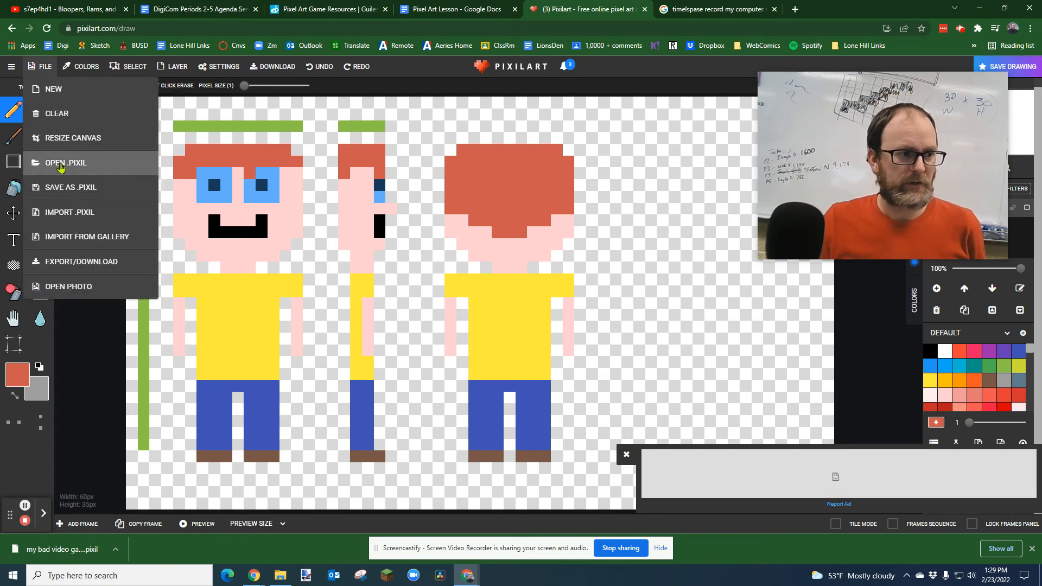
click(98, 188)
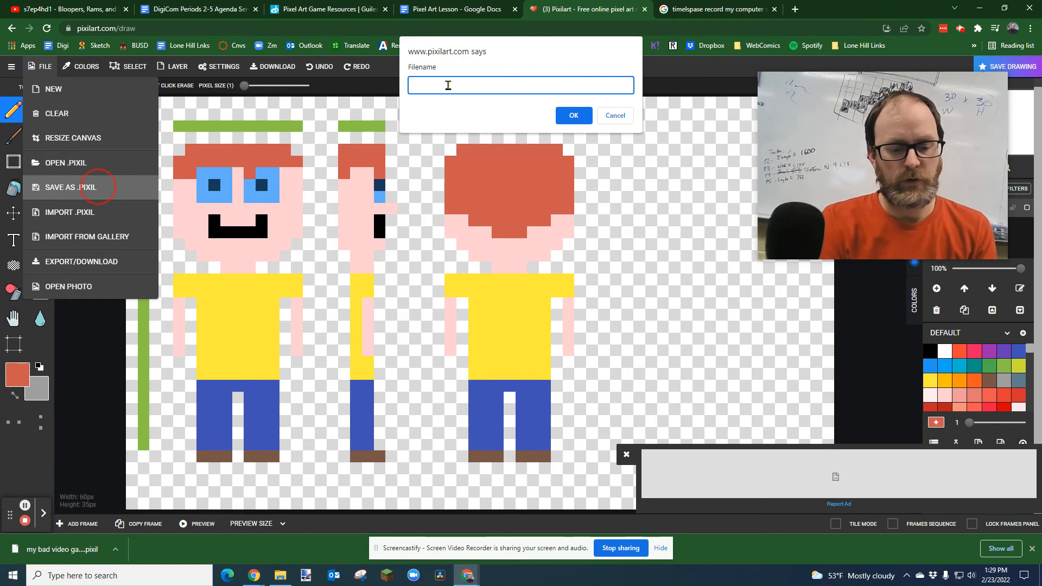
text(My Finished Ch)
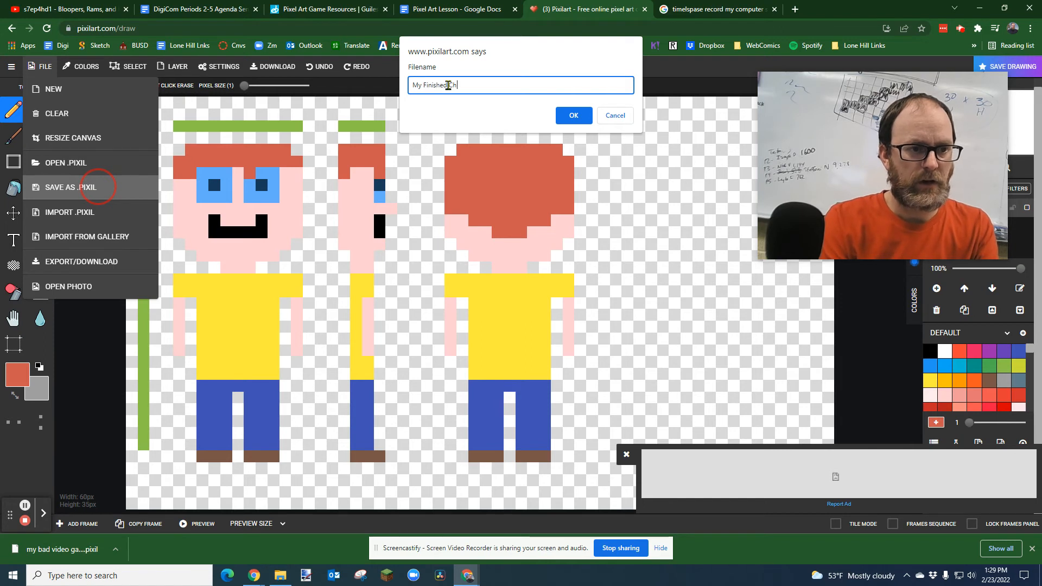
text(aracter - Bob - yellow shirt)
click(573, 116)
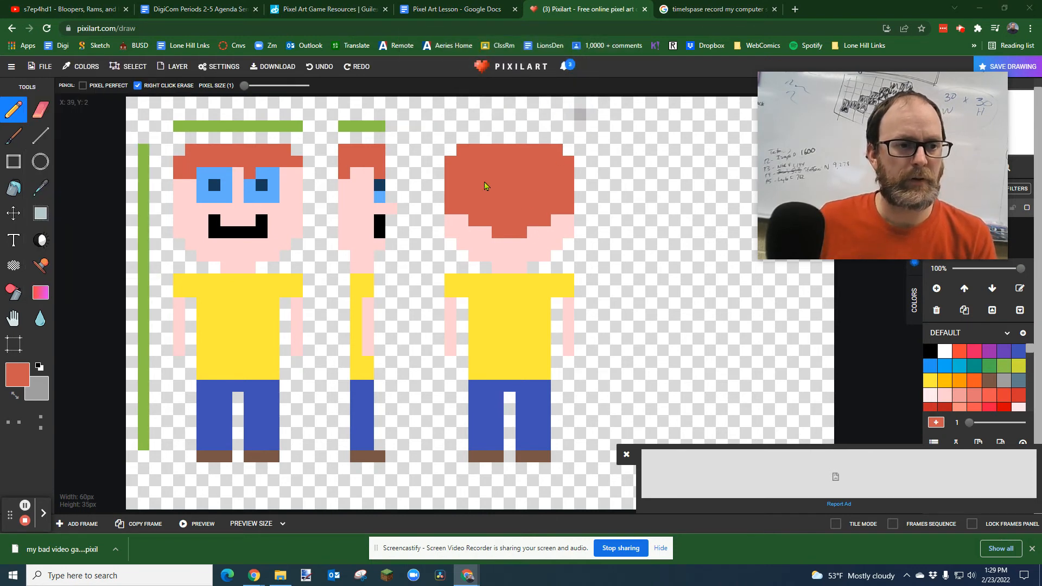
drag(366, 16, 536, 23)
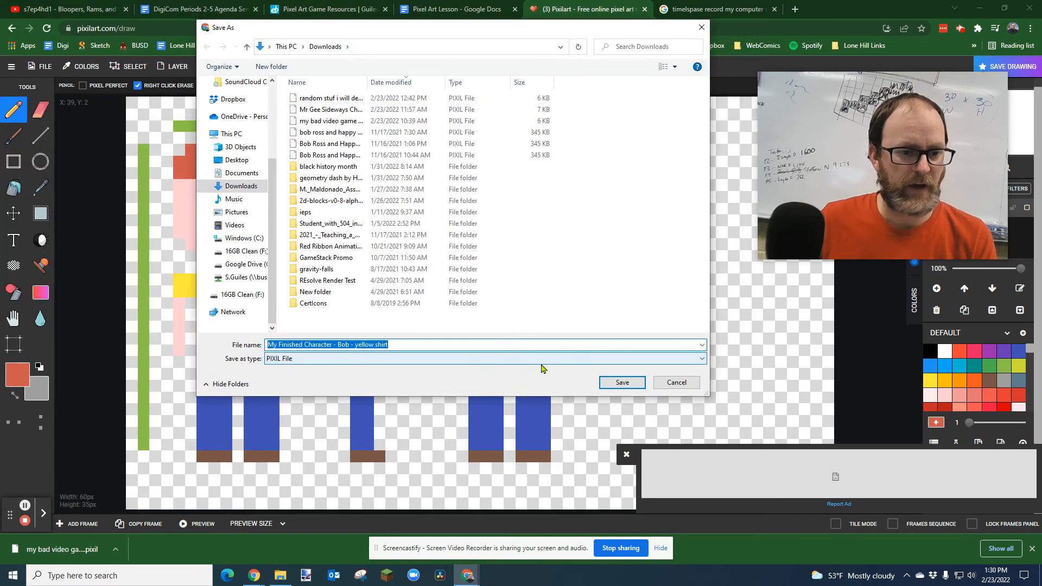
click(619, 382)
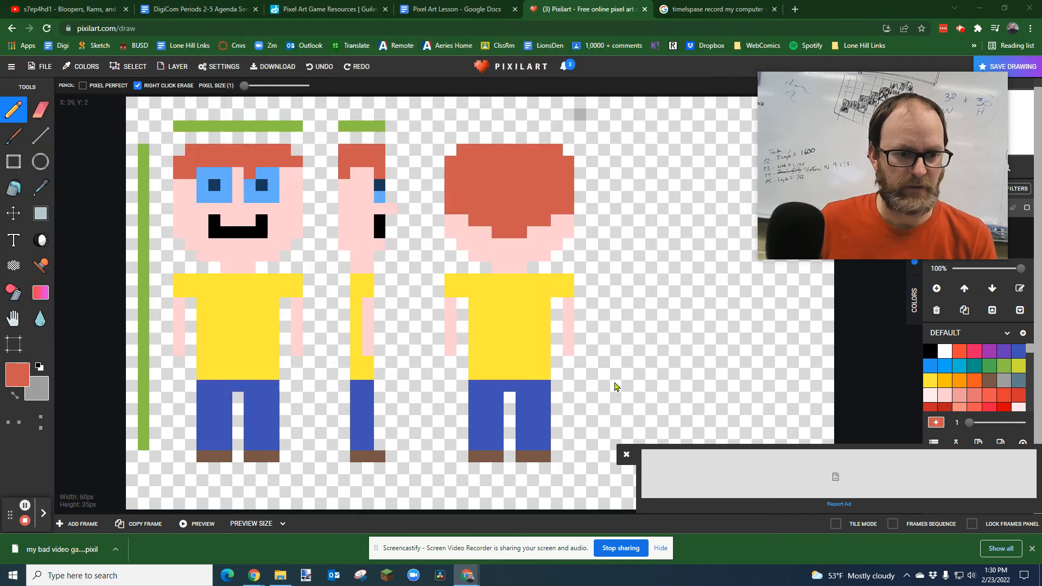
- Dismiss the ad and check the saved .pixil file in its Downloads folder
click(626, 455)
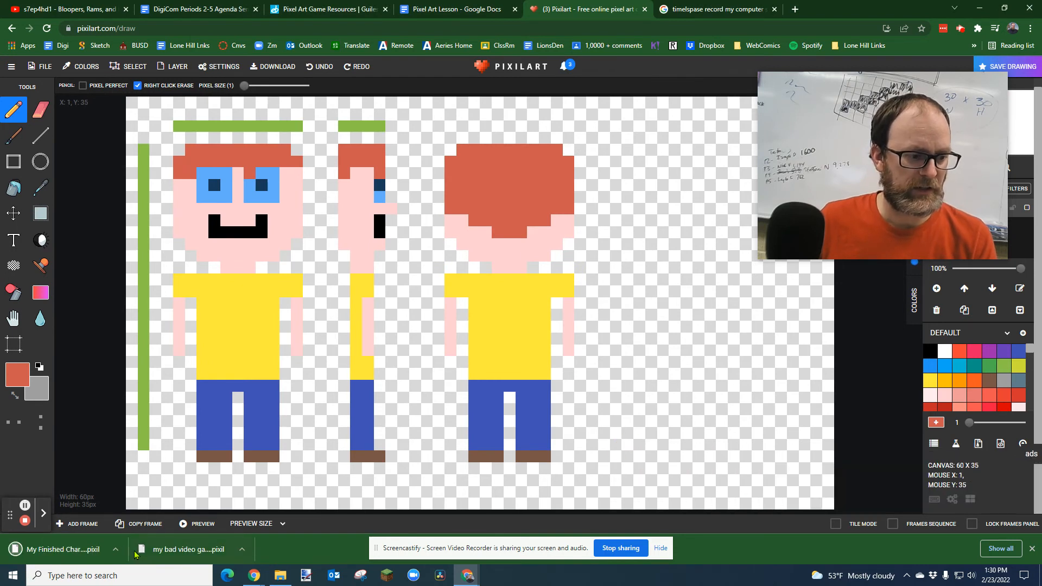
right_click(136, 551)
click(158, 510)
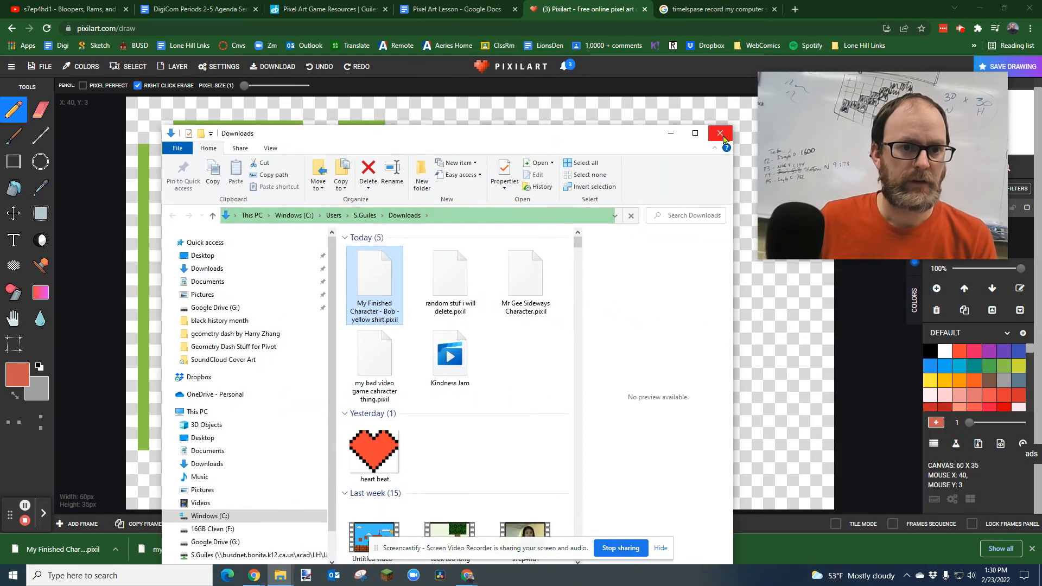
click(723, 137)
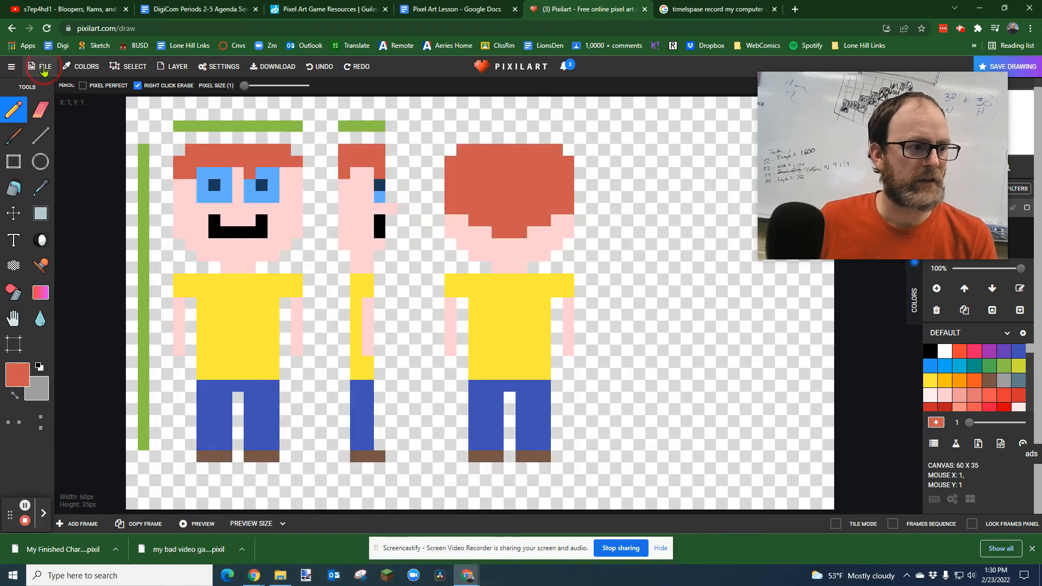
- Export the drawing as a PNG at its original 60 x 35 size, named "My Character Bob - Yellow Shirt"
click(44, 69)
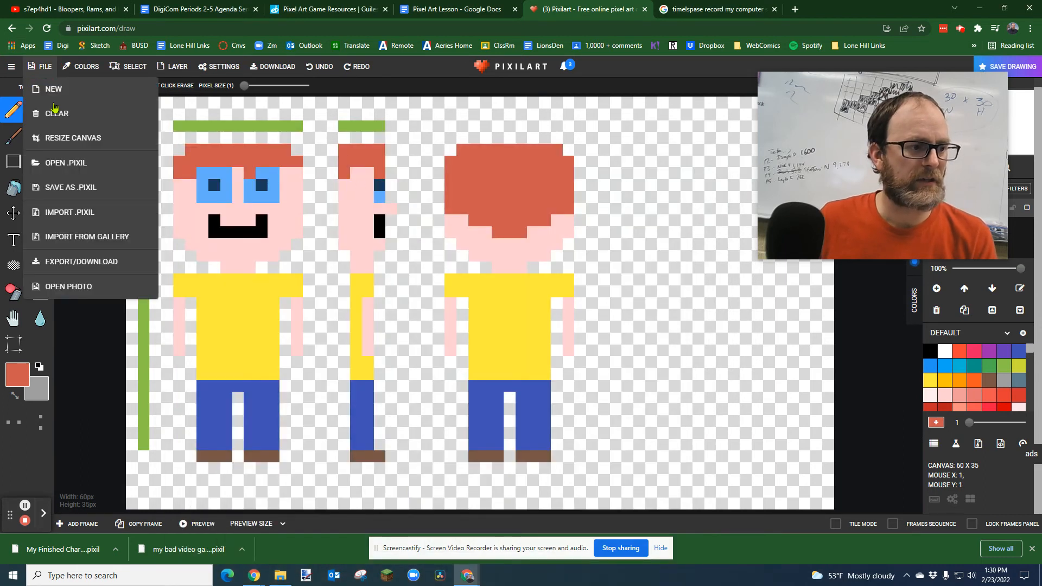
click(99, 263)
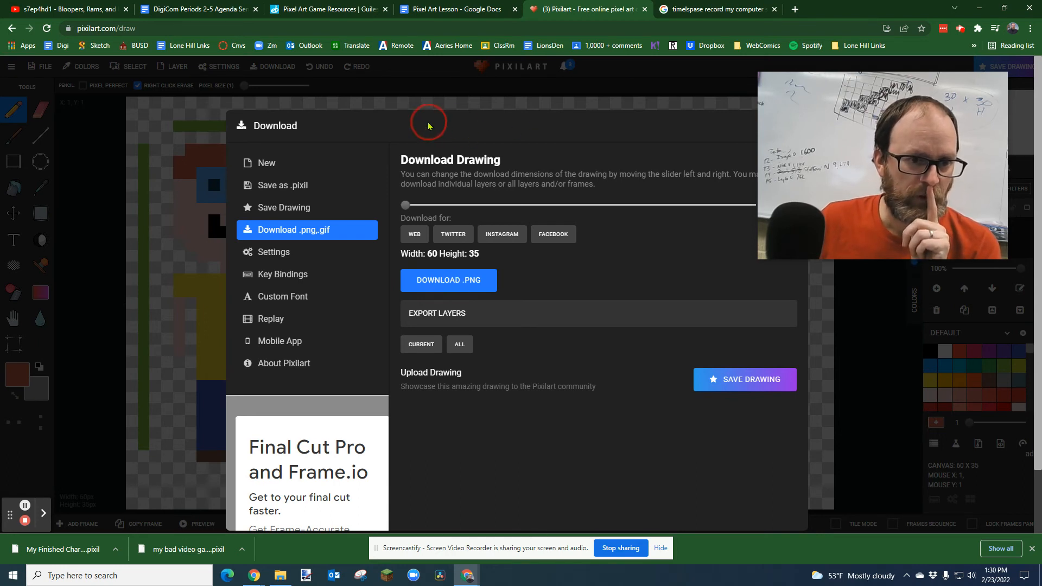
drag(837, 112, 889, 83)
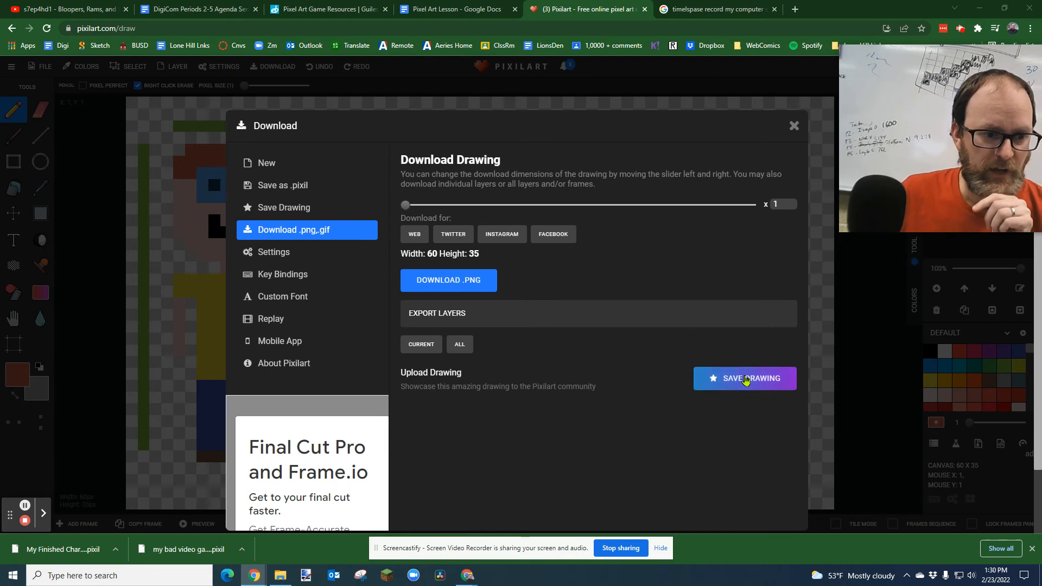
click(458, 280)
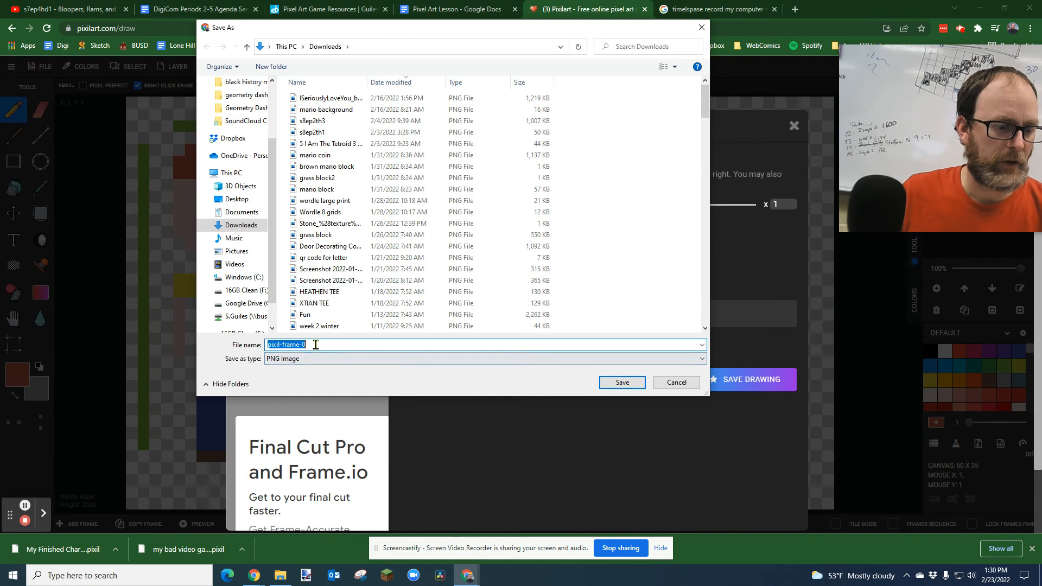
text(My C)
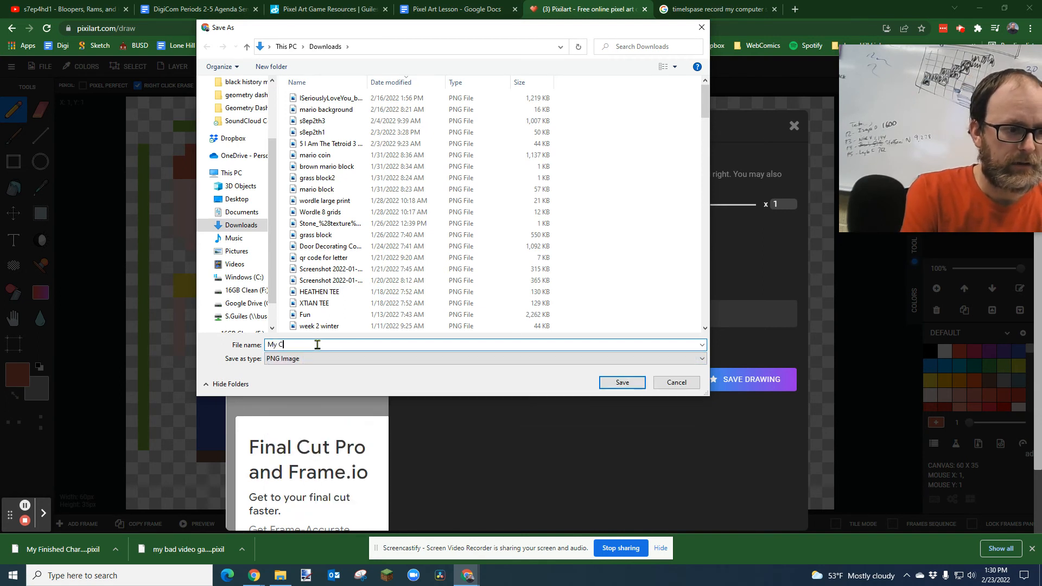
text(haracter Bo)
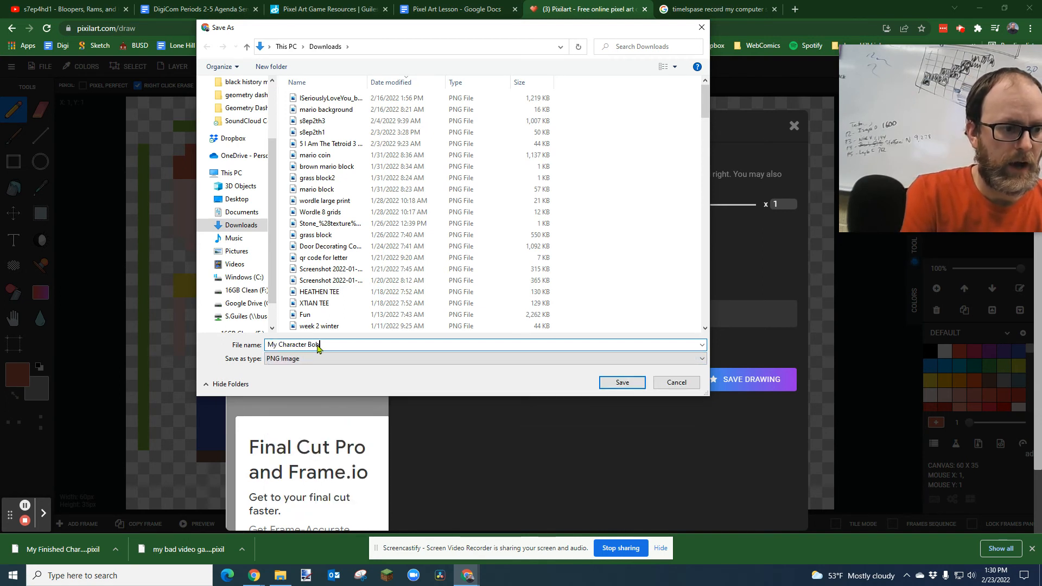
text(b - Yellow Shir)
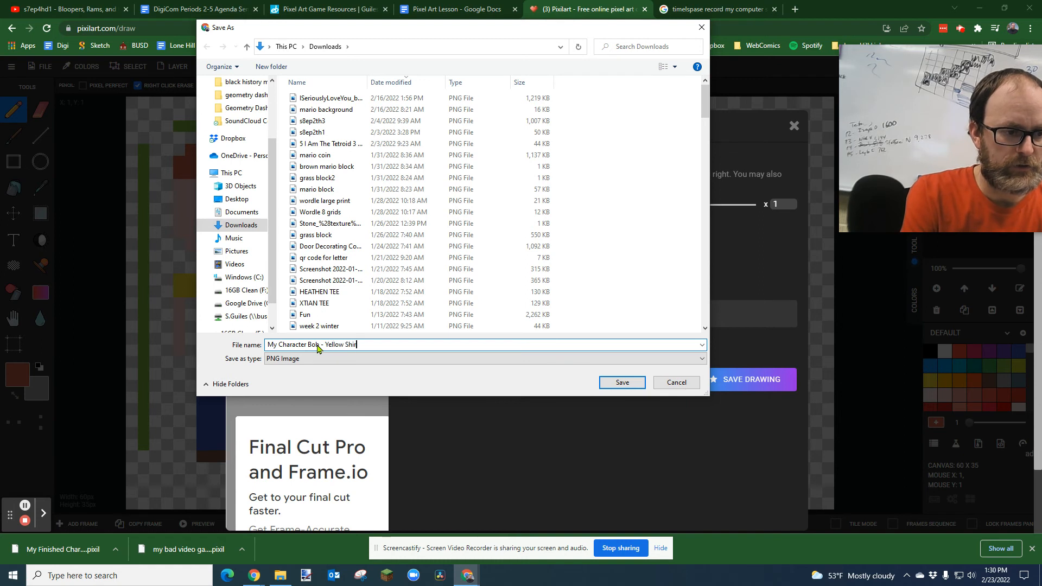
text(t)
click(619, 383)
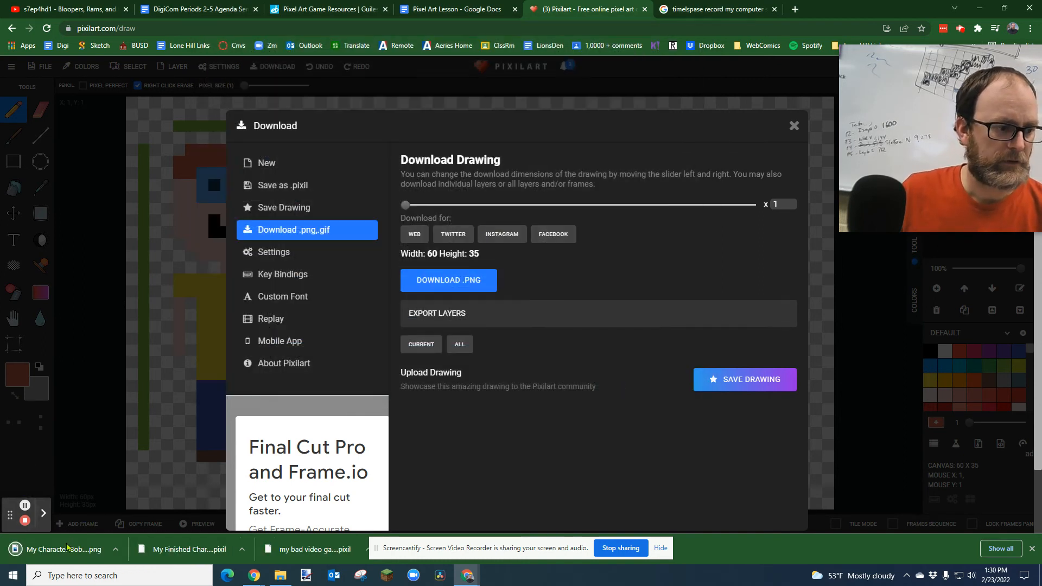
- Open the exported PNG from the Downloads folder, inspect it magnified in Photos, and close the image and folder
click(115, 552)
click(146, 517)
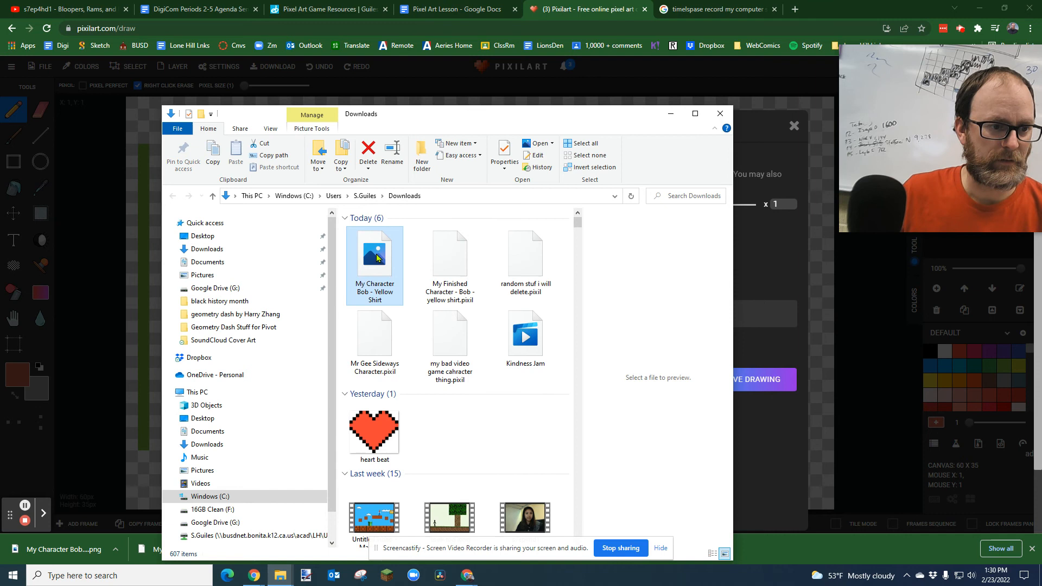
double_click(376, 258)
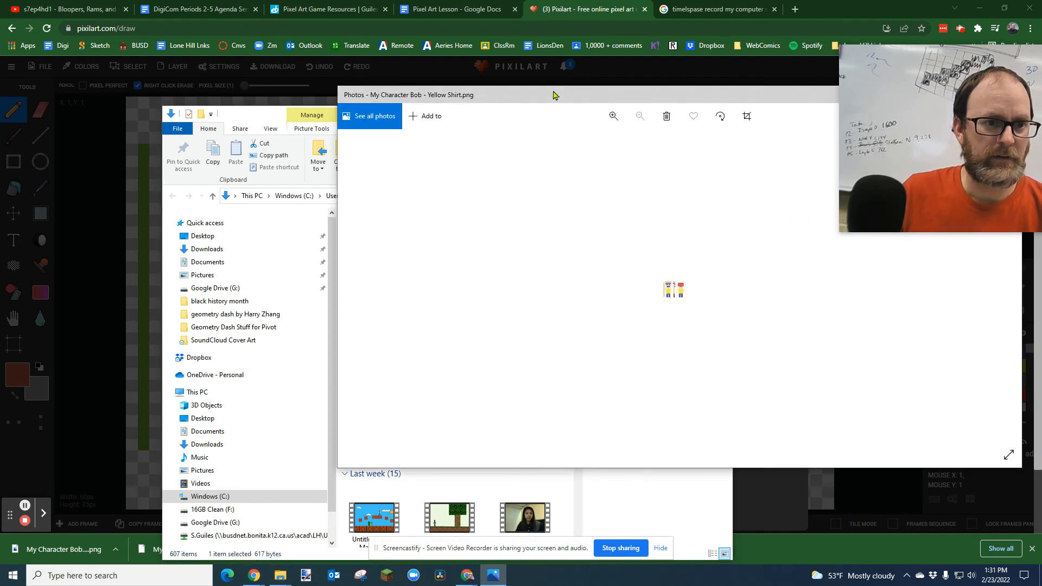
drag(552, 98, 356, 56)
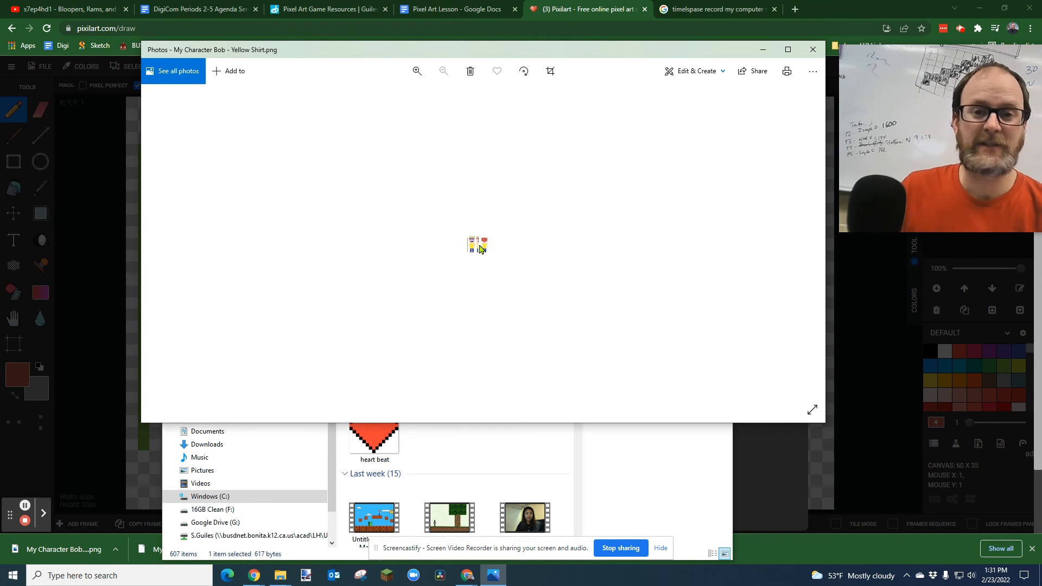
scroll(480, 249, up, 5)
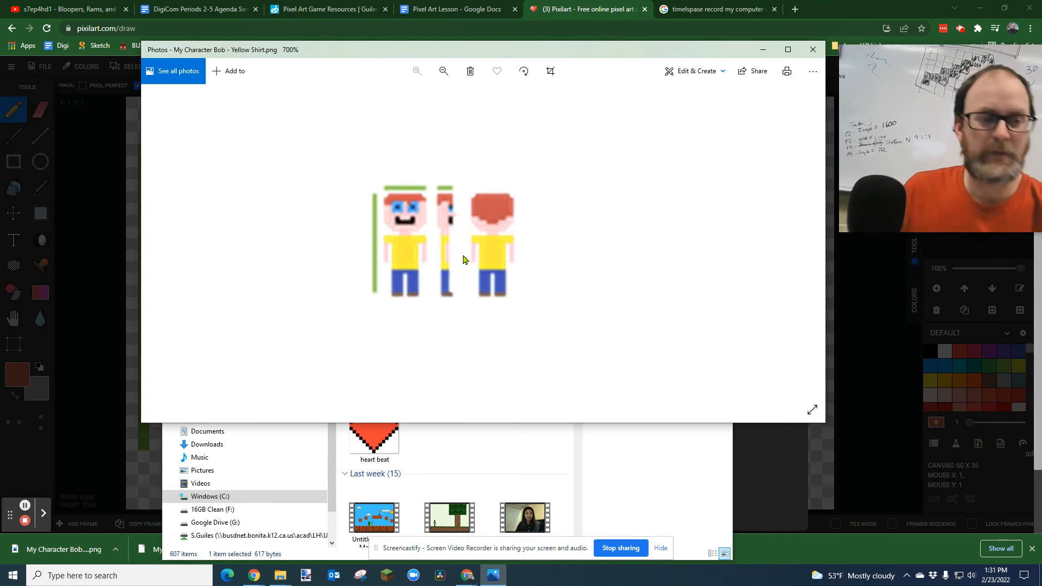
scroll(464, 259, down, 1)
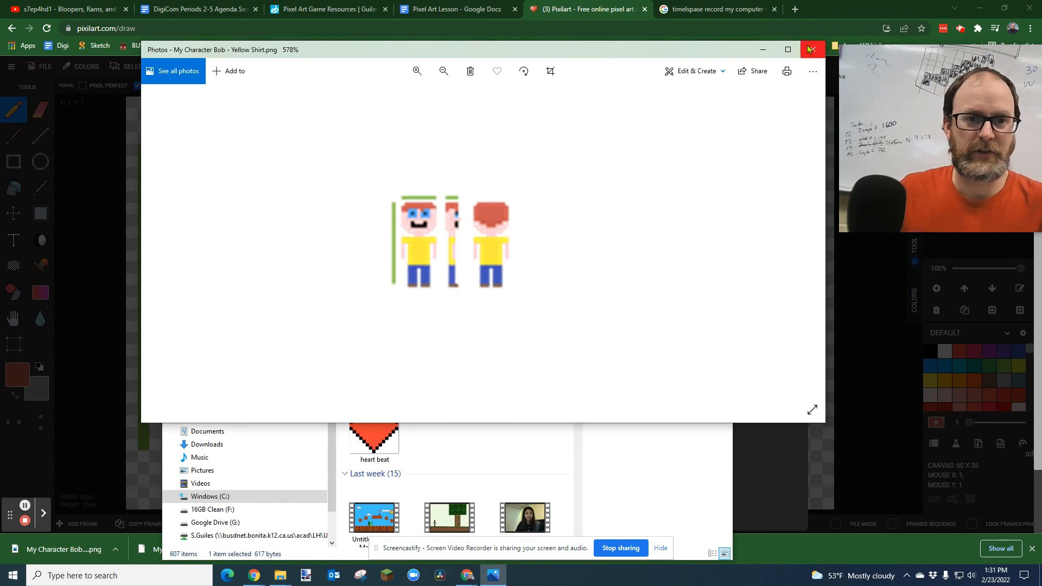
click(815, 52)
click(600, 92)
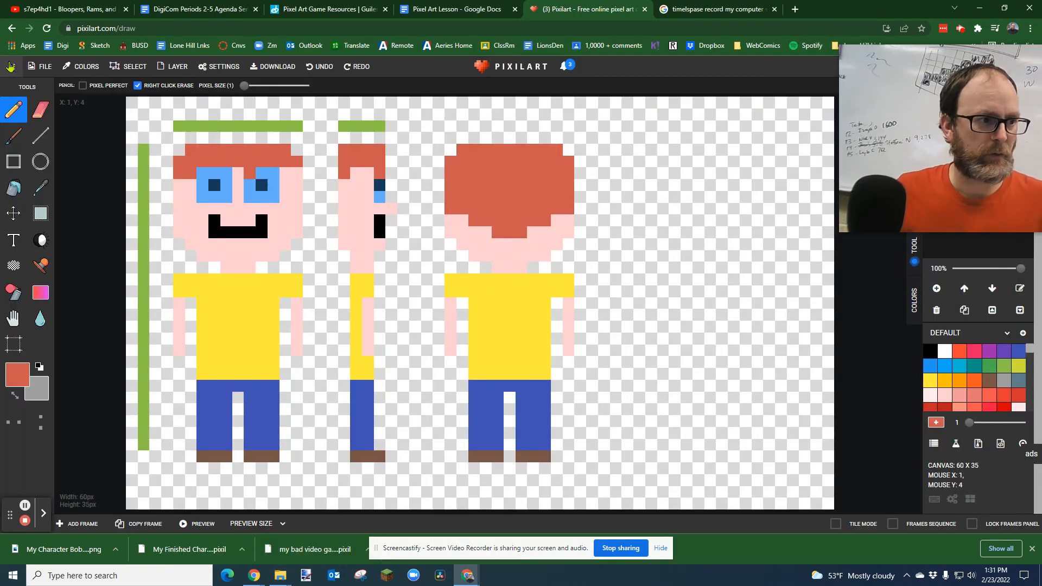
- Set the drawing's PNG download scale to x8, giving an image 480 pixels wide and 280 high
click(41, 66)
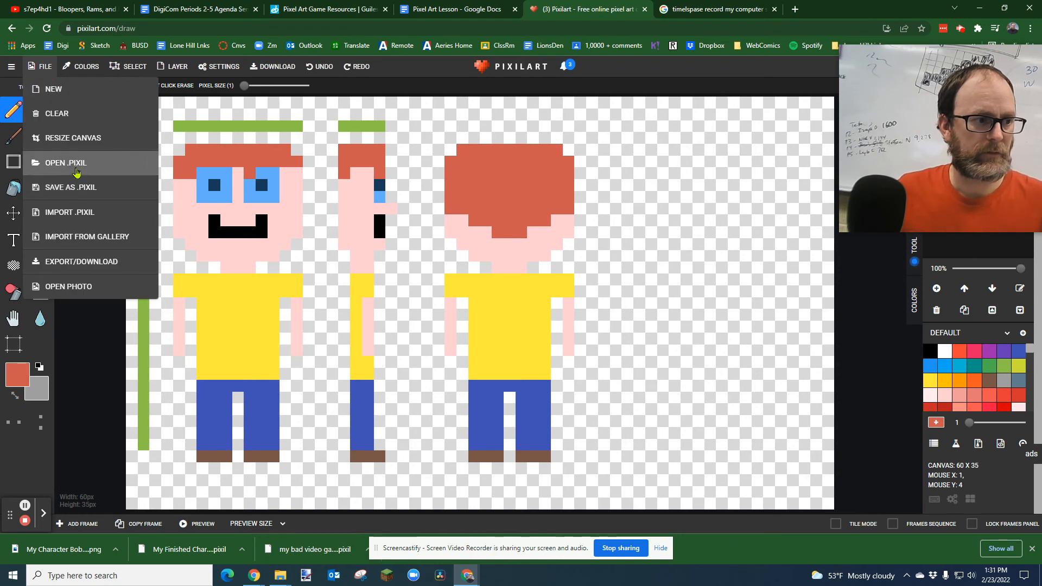
click(87, 262)
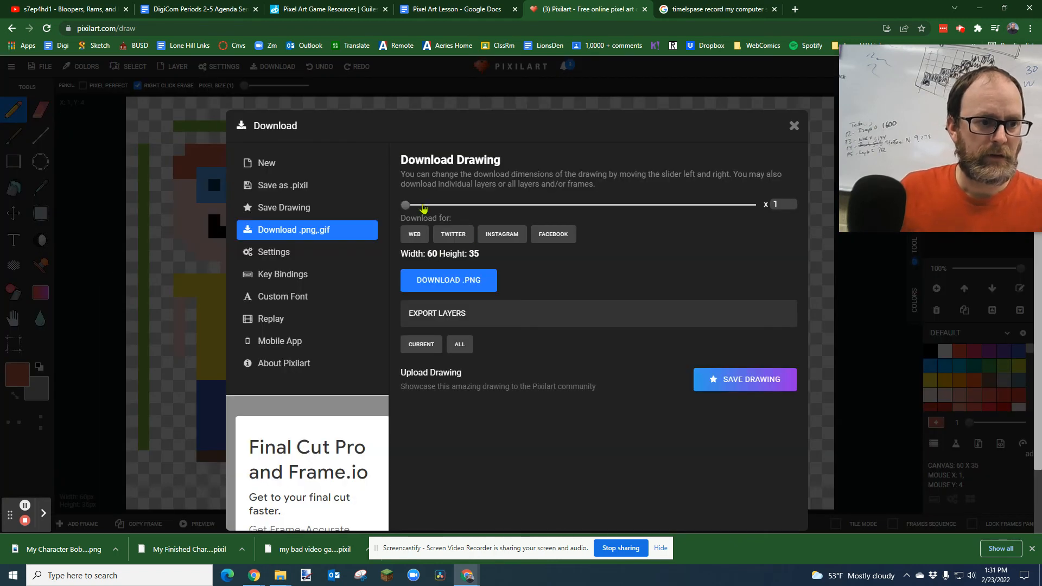
drag(405, 207, 477, 207)
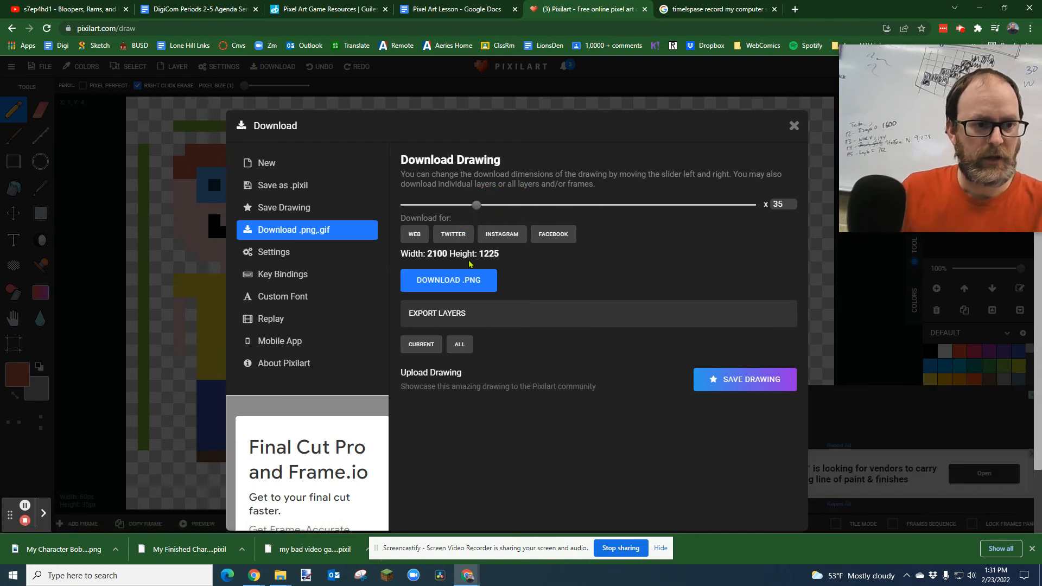
drag(477, 211, 420, 213)
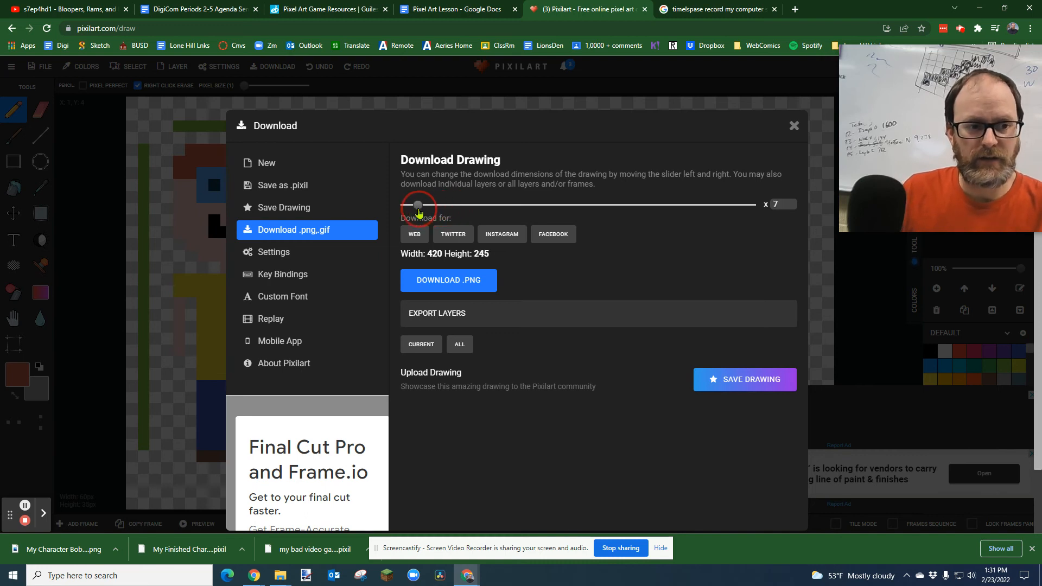
drag(418, 212, 419, 210)
- Download the enlarged PNG to Downloads as "My Character Bob - Yellow Shirt 500"
click(454, 283)
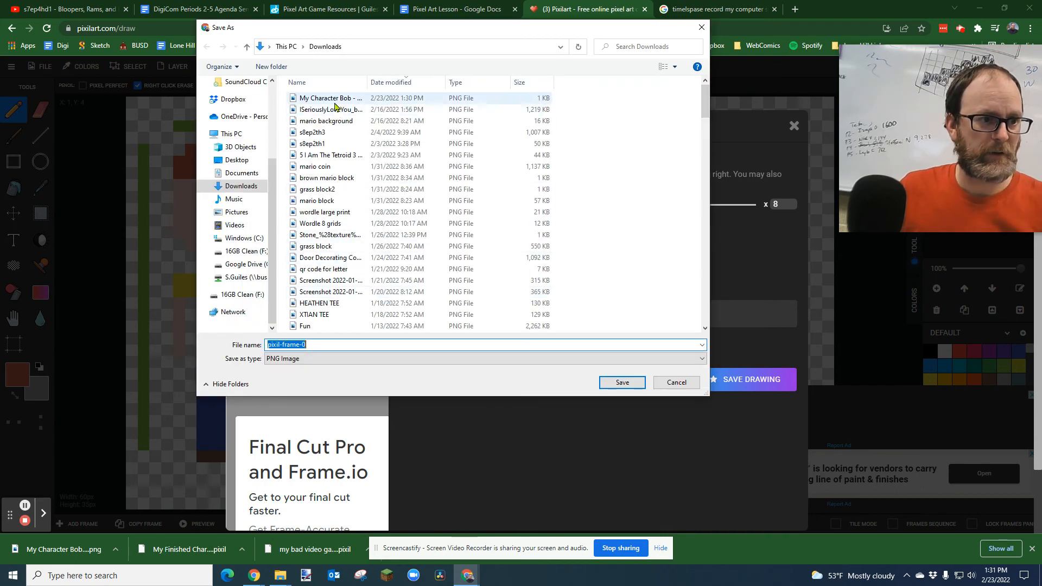
click(319, 98)
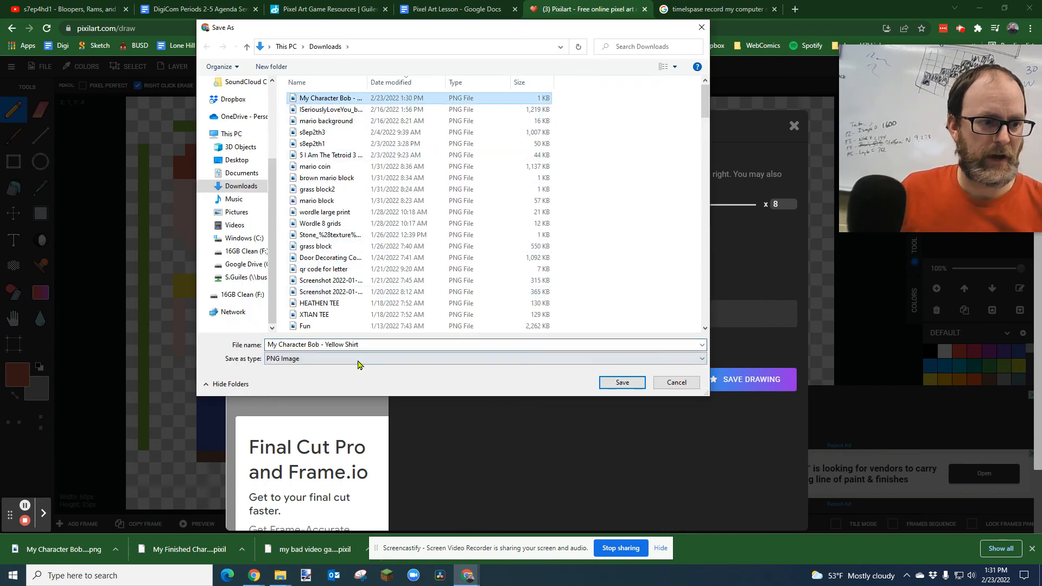
click(381, 344)
text(500)
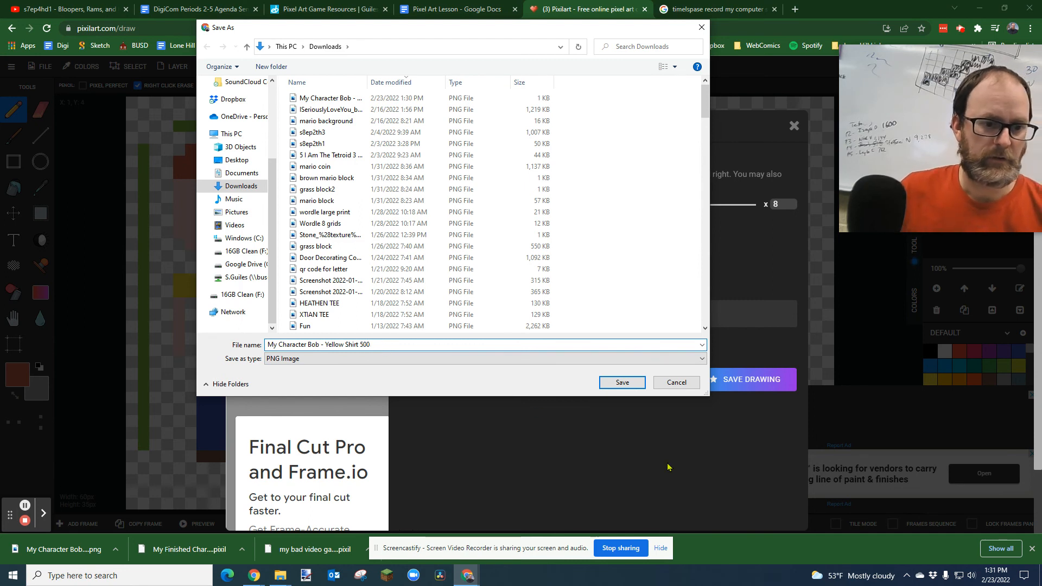
click(618, 383)
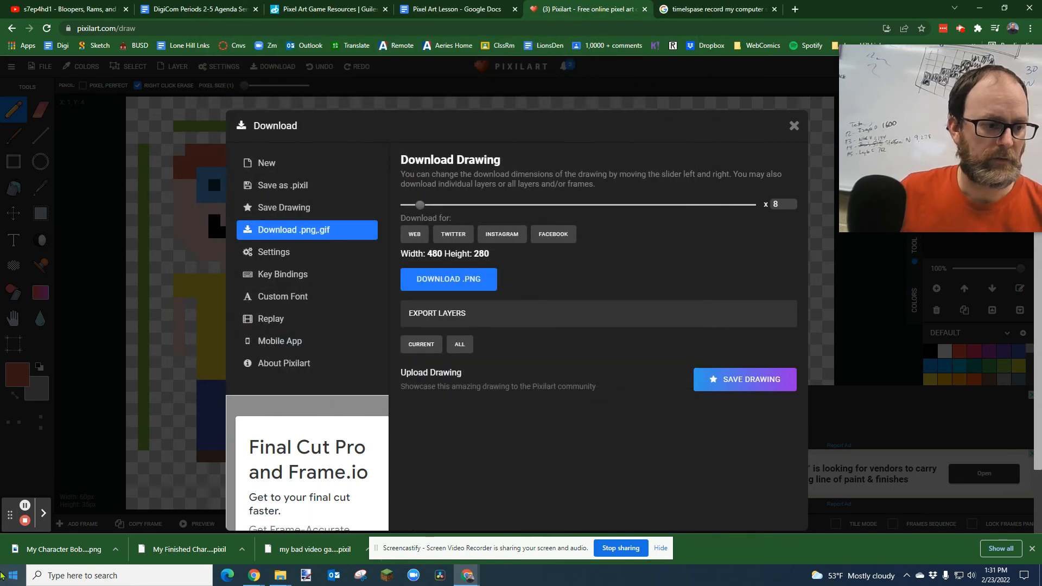
- Locate the enlarged download in the Downloads folder and open the original-size "My Character Bob - Yellow Shirt" PNG in Photos
click(117, 550)
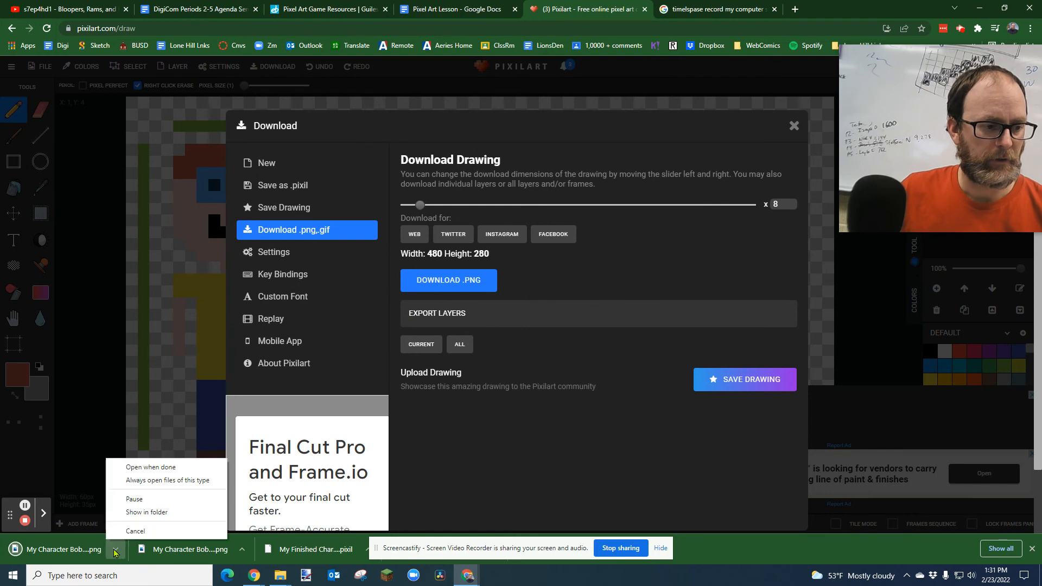
click(147, 512)
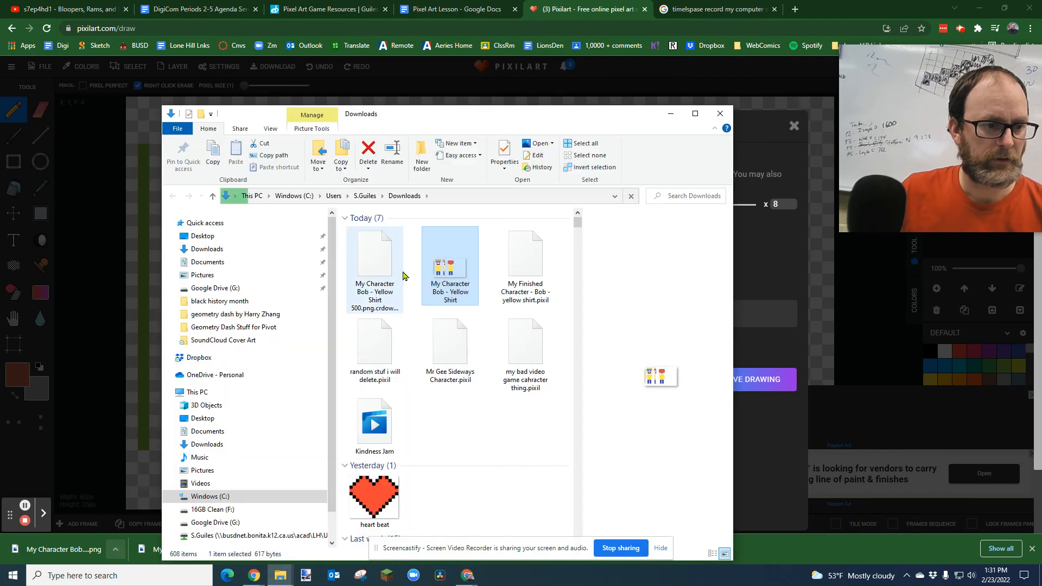
click(449, 274)
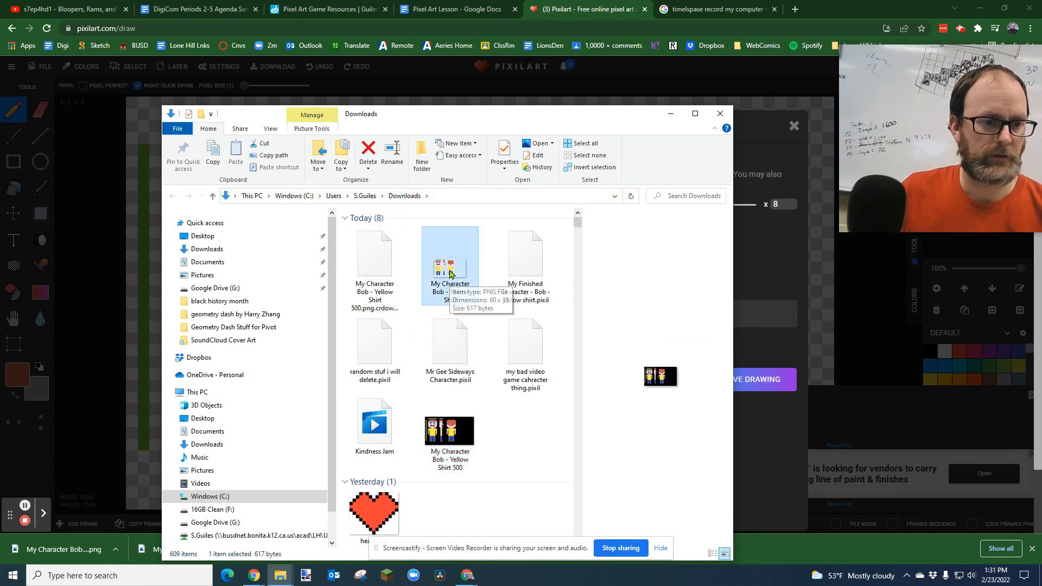
double_click(450, 274)
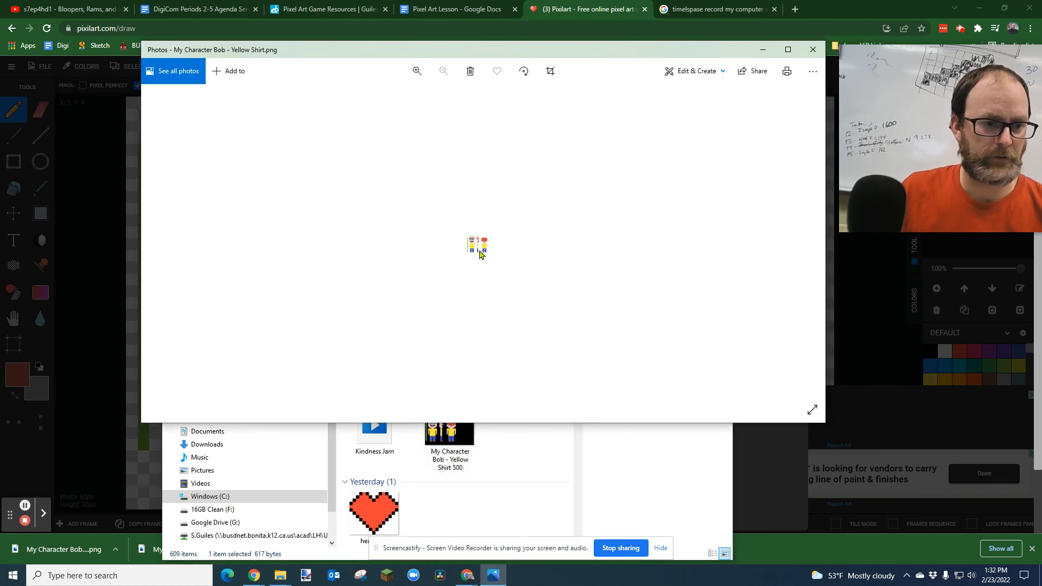
- Open "My Character Bob - Yellow Shirt 500" from Downloads in Photos and inspect the three character views magnified
click(460, 444)
double_click(460, 444)
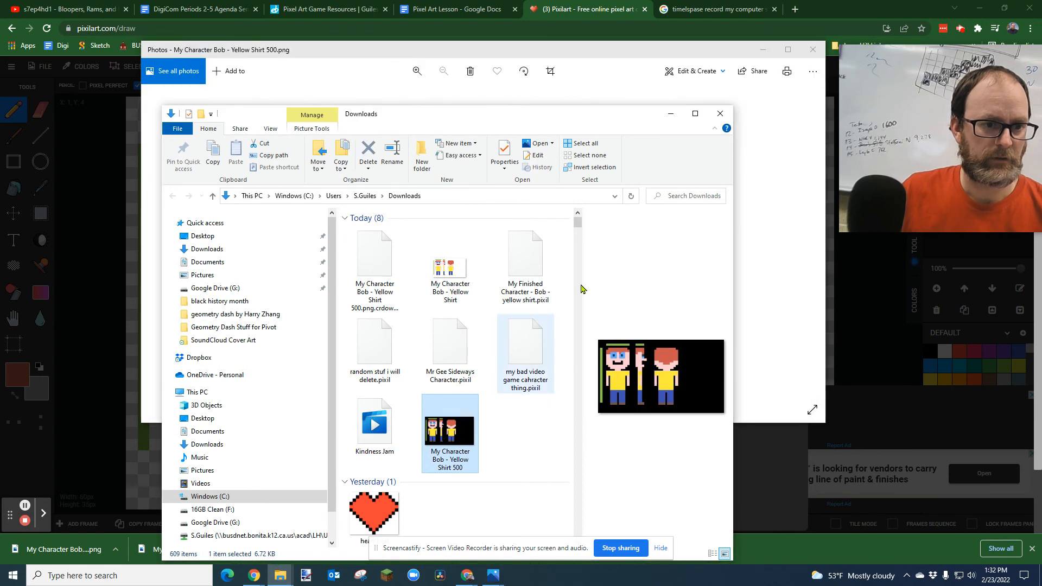
click(582, 55)
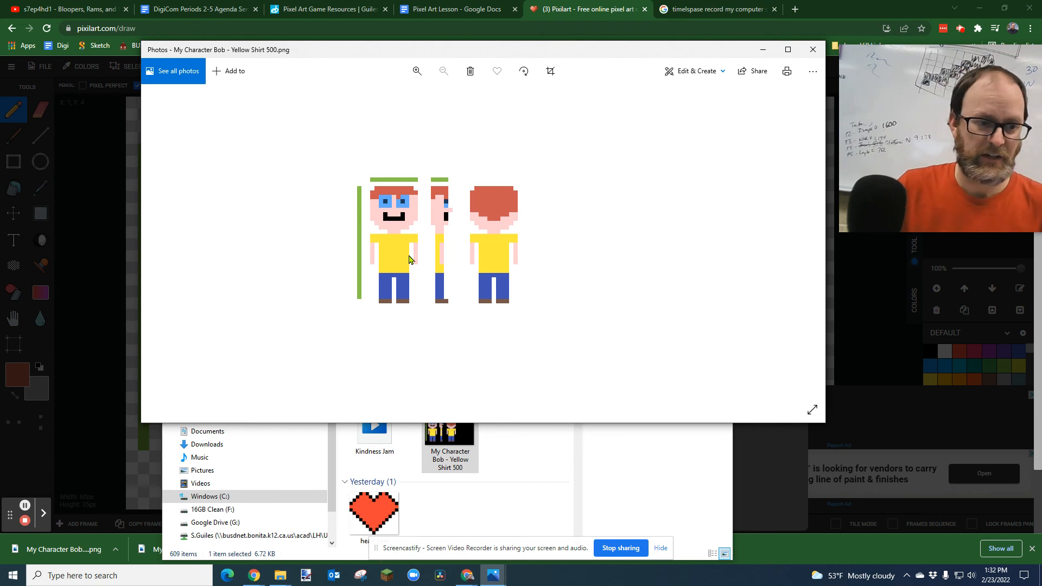
scroll(409, 259, up, 2)
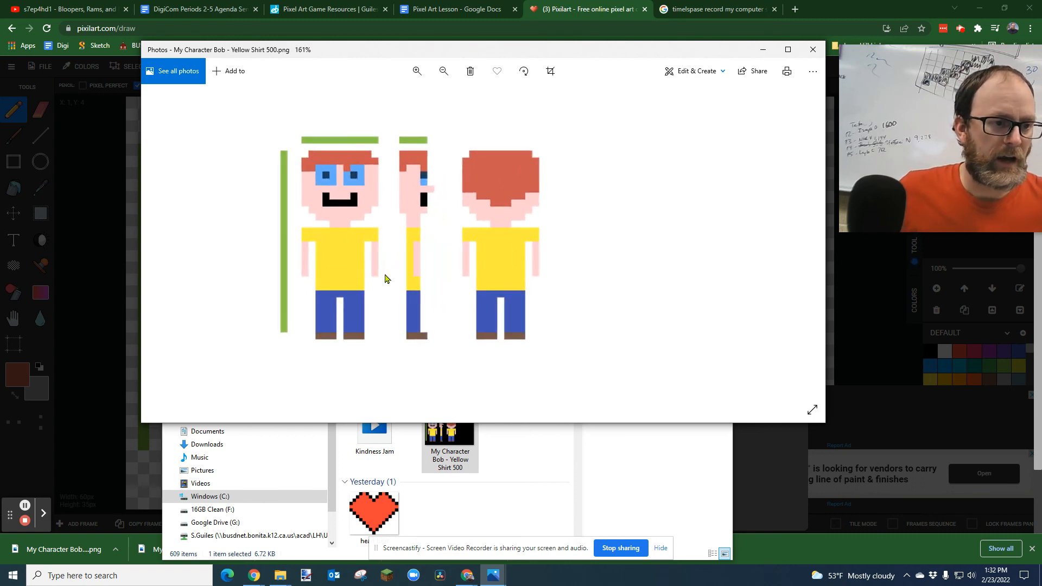
scroll(453, 280, down, 1)
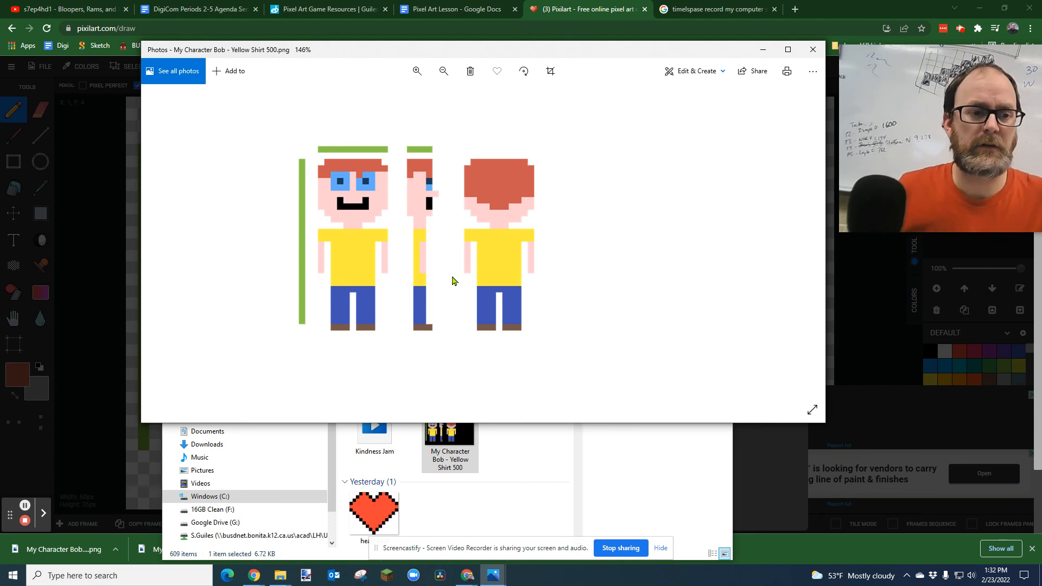
scroll(360, 216, up, 2)
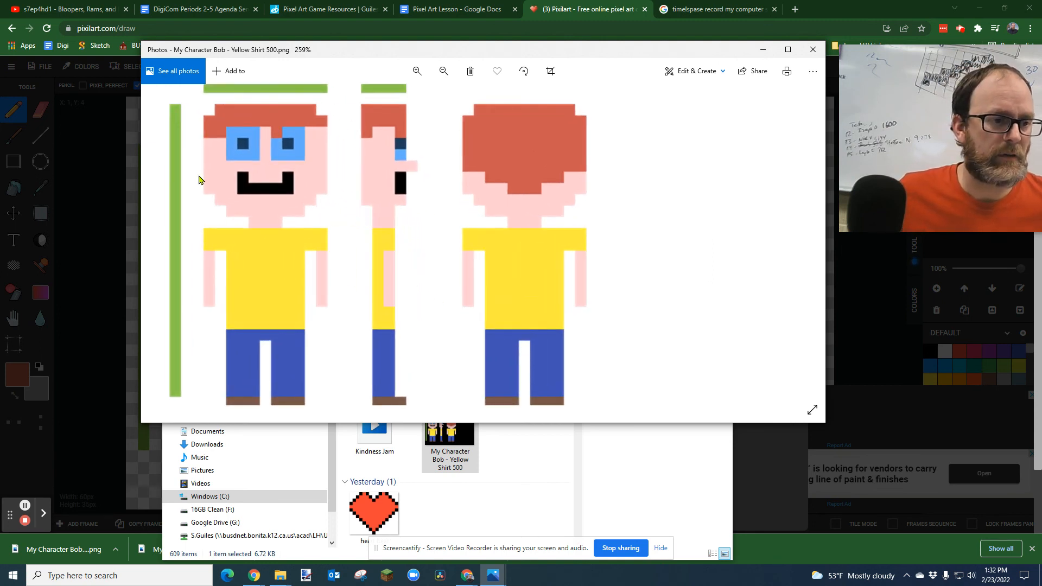
scroll(441, 208, down, 1)
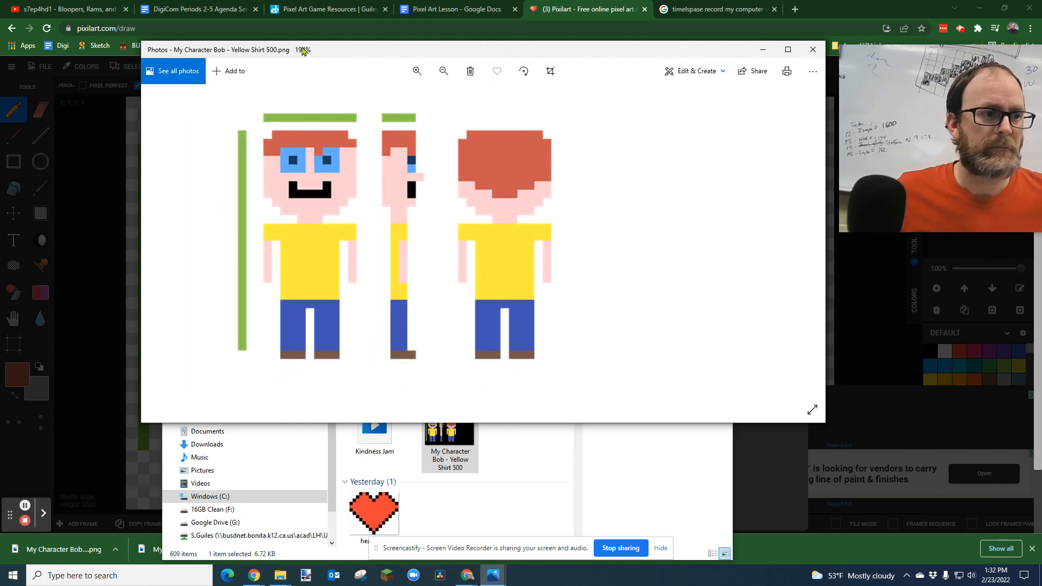
- Move the magnified image's window aside and close both Photos windows showing "My Character Bob - Yellow Shirt 500"
drag(332, 51, 354, 60)
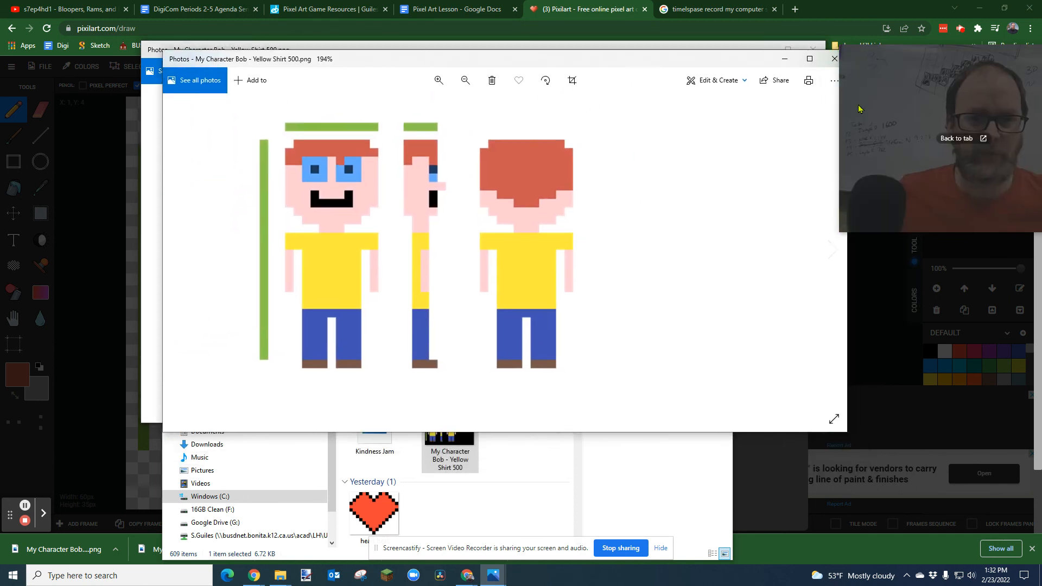
drag(570, 65, 599, 73)
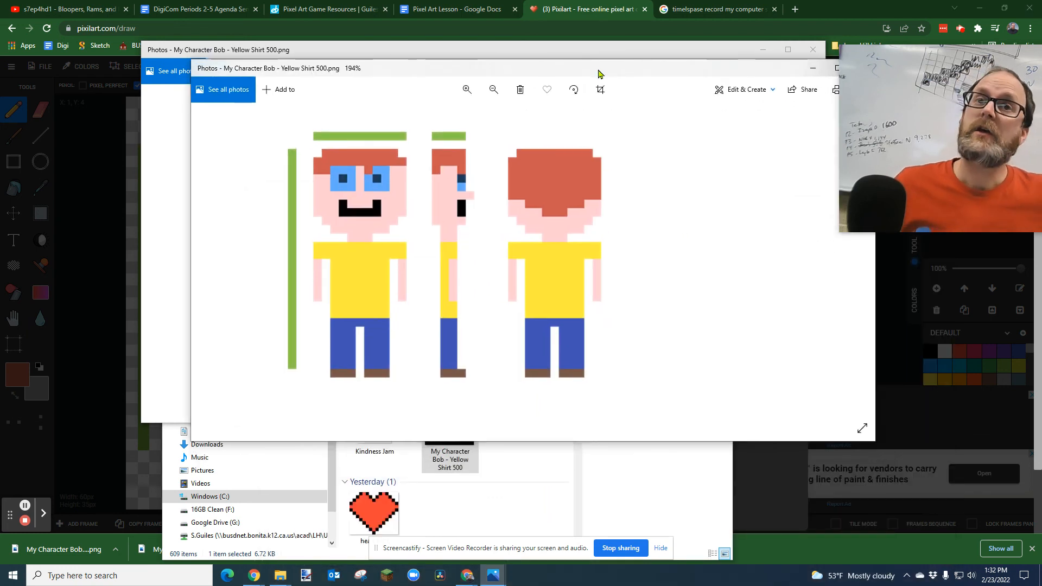
drag(598, 74, 516, 102)
click(782, 93)
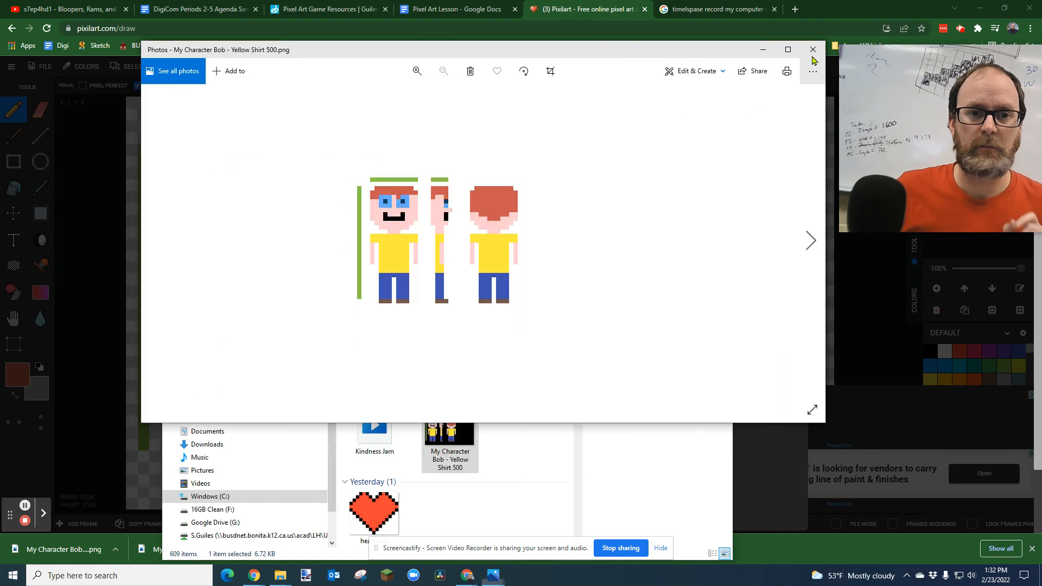
click(813, 54)
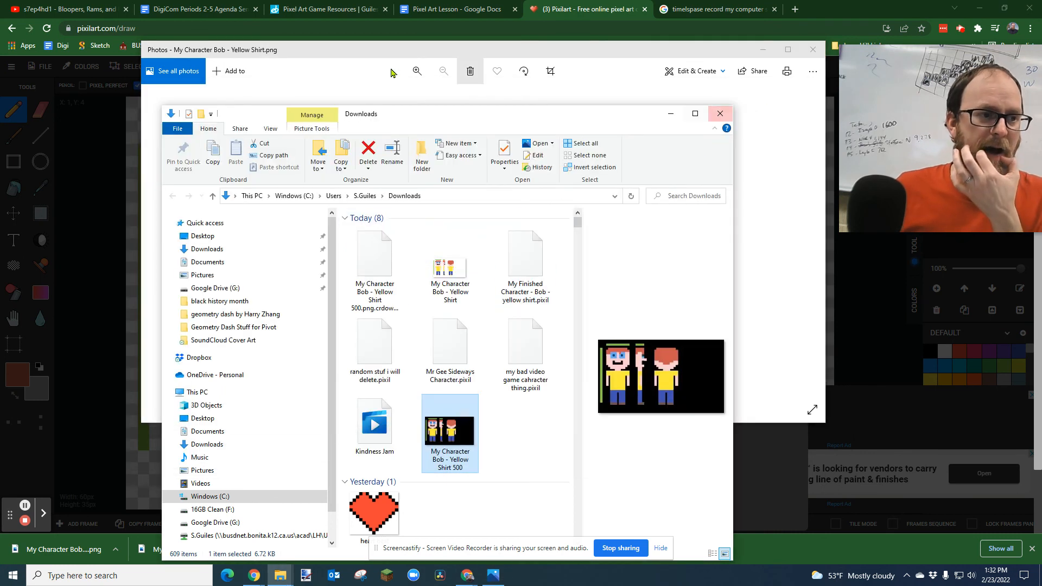
- Return to Pixilart, close the download dialog, and replace the current drawing with a new blank 60 x 35 canvas
click(228, 30)
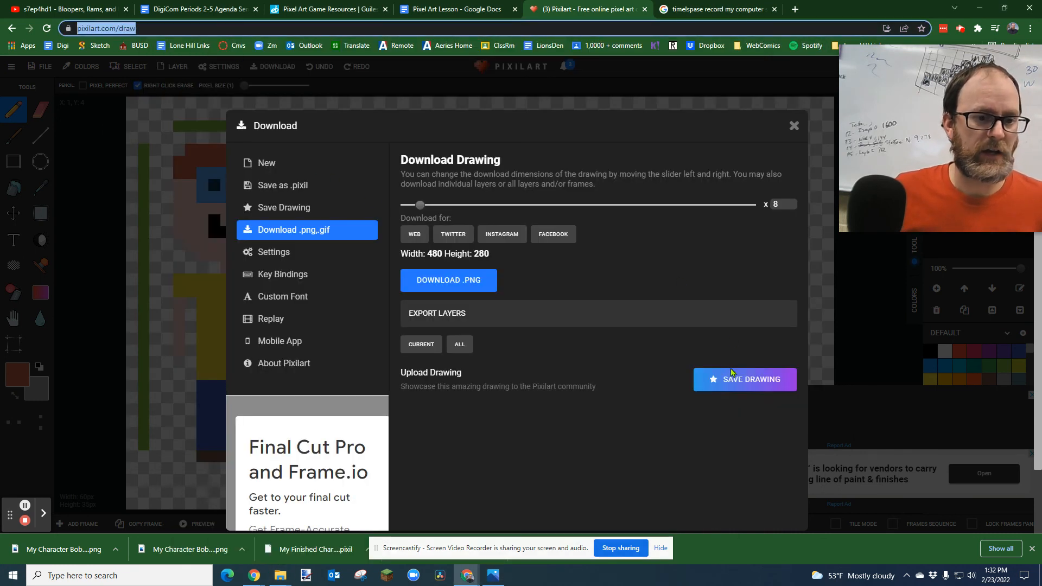
click(794, 126)
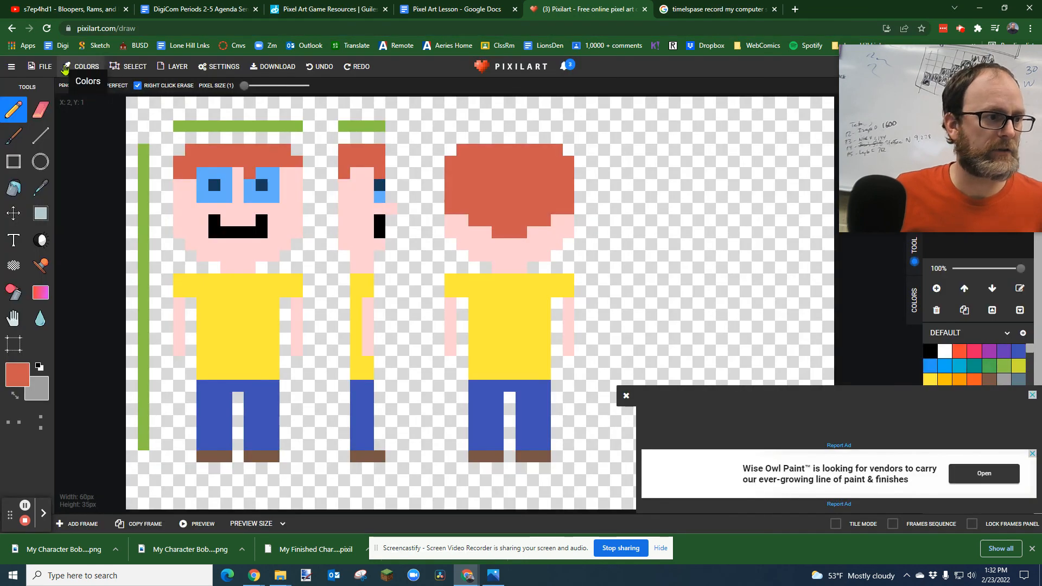
click(39, 68)
click(49, 87)
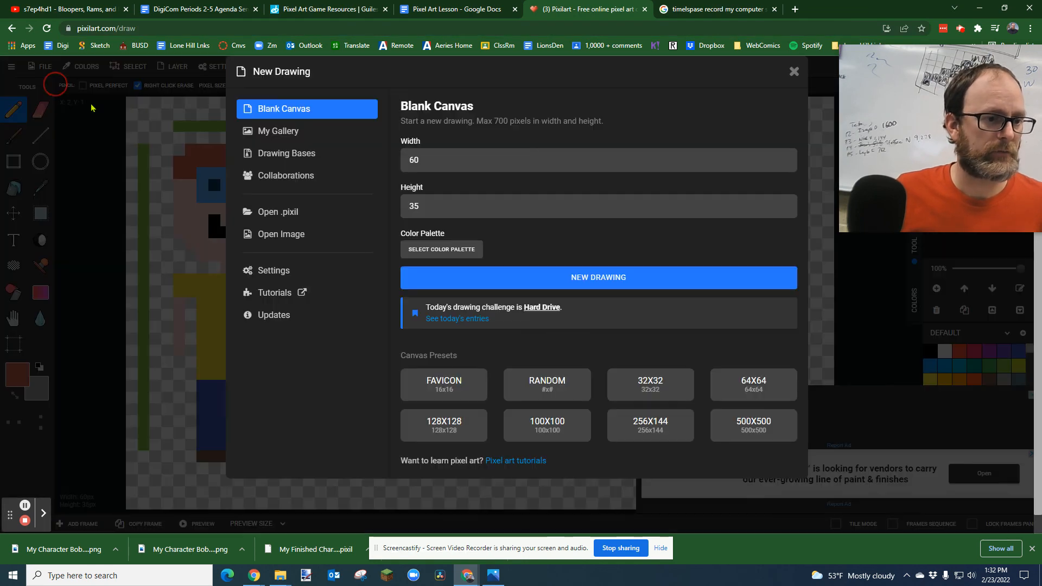
click(567, 277)
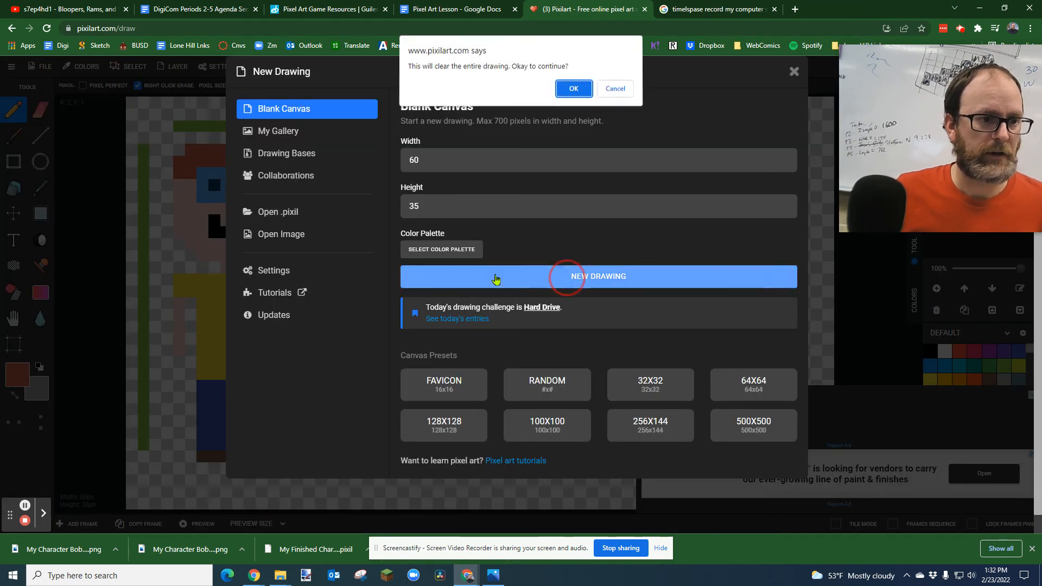
click(572, 87)
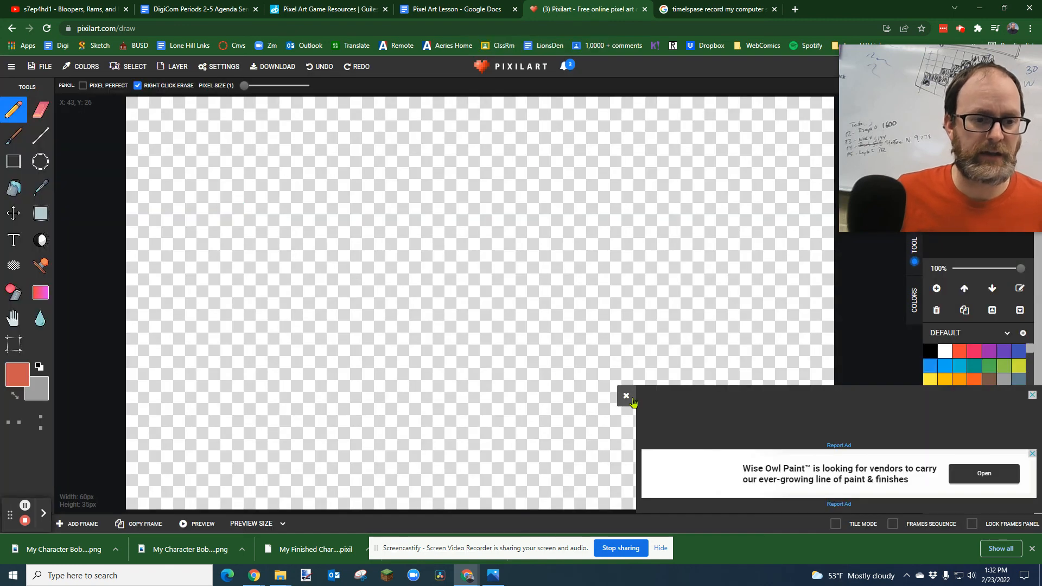
- Import "My Finished Character - Bob - yellow shirt.pixil" from the Downloads folder into the blank drawing
click(36, 67)
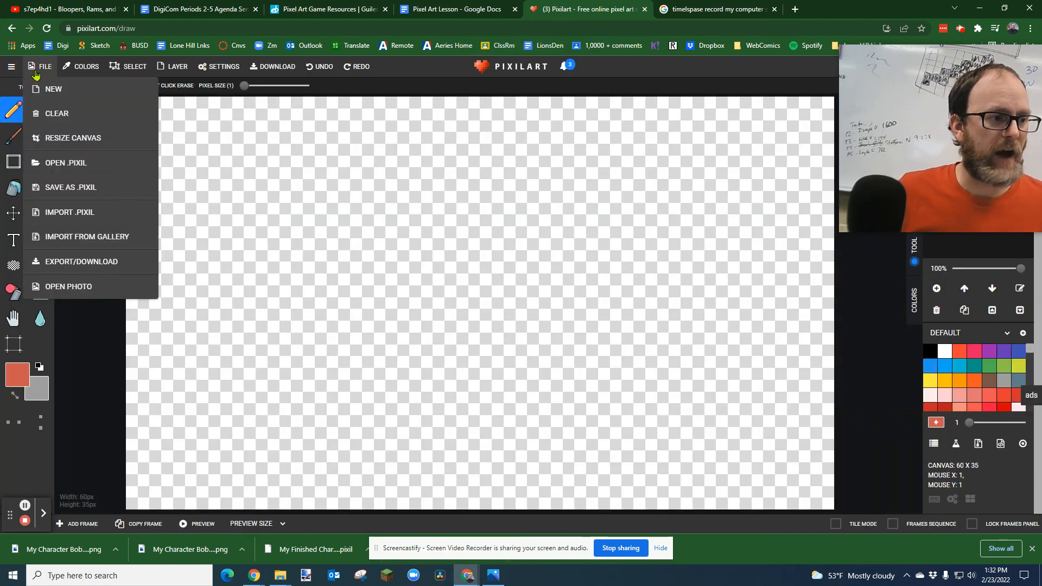
click(84, 216)
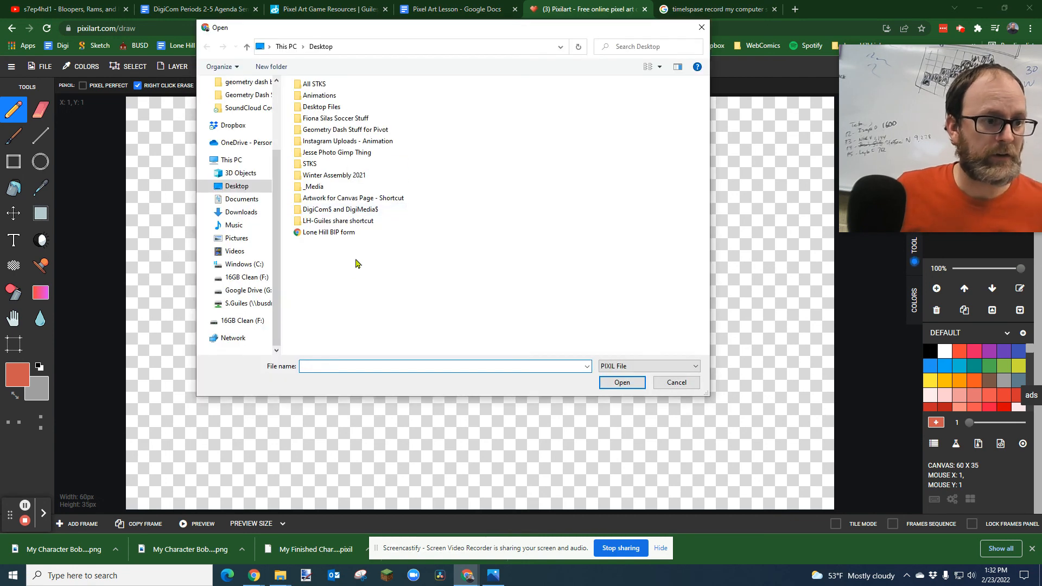
click(248, 213)
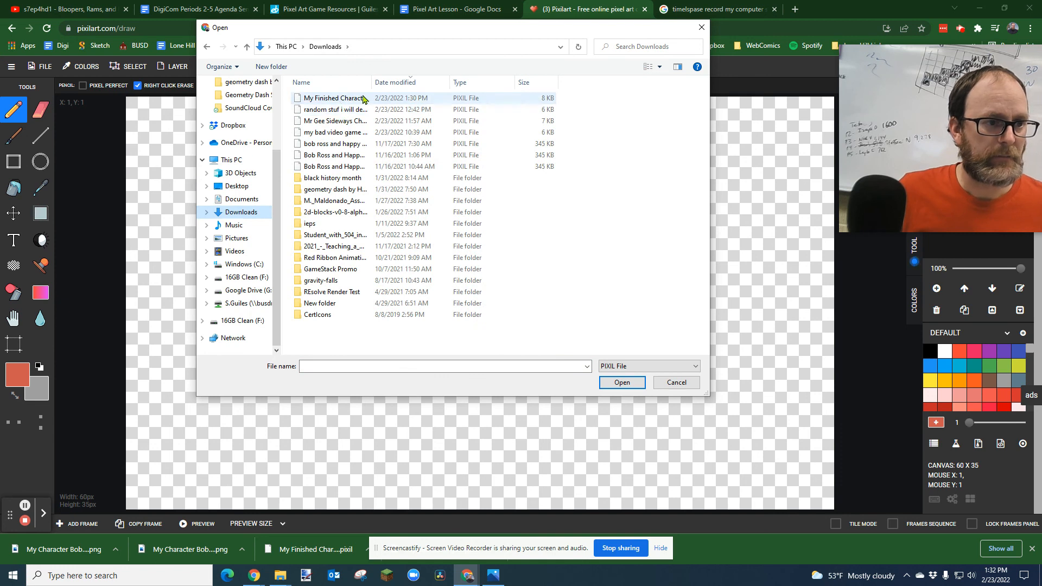
drag(372, 82, 465, 82)
click(404, 98)
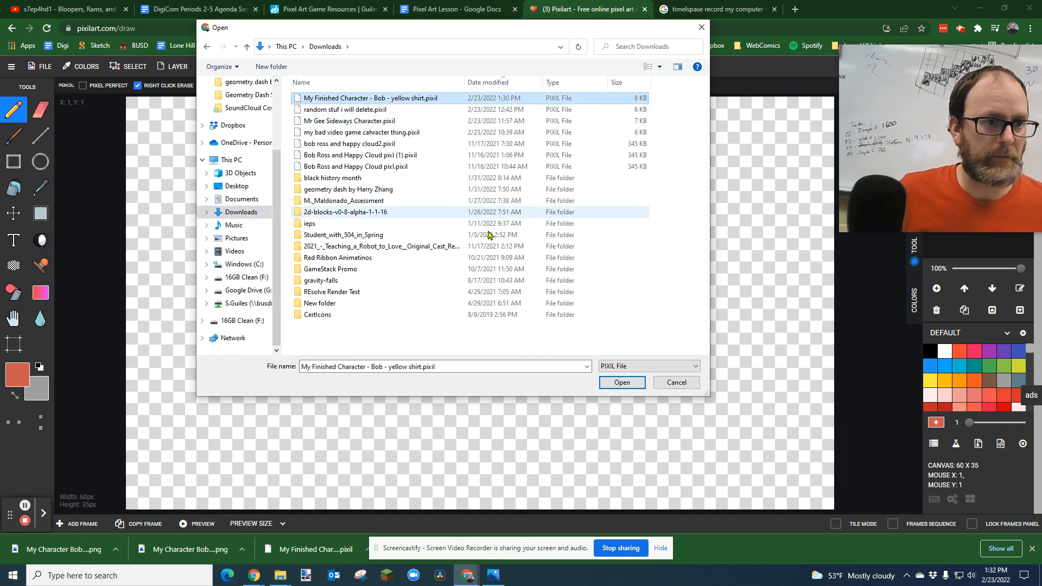
click(618, 383)
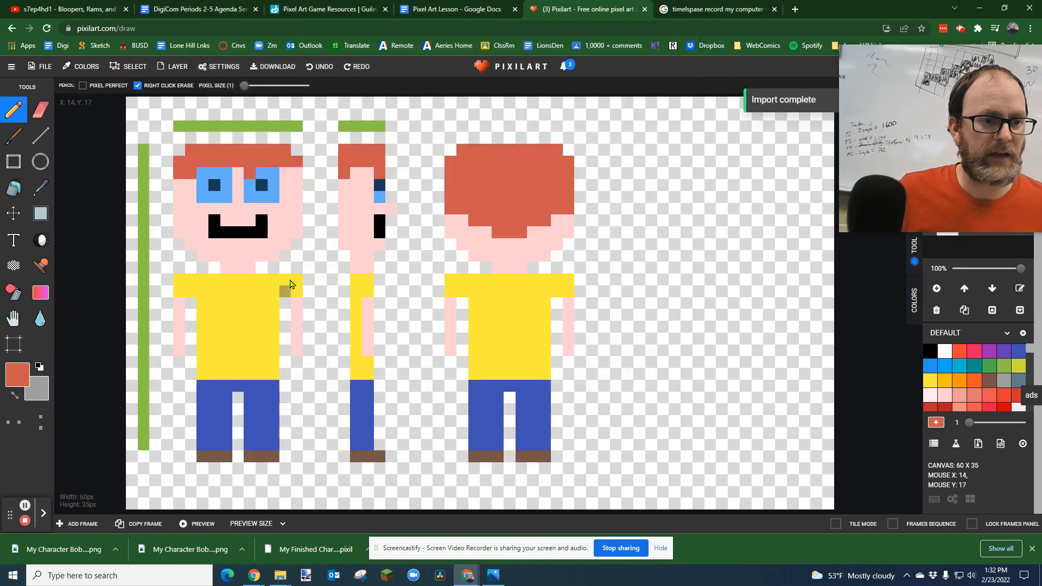